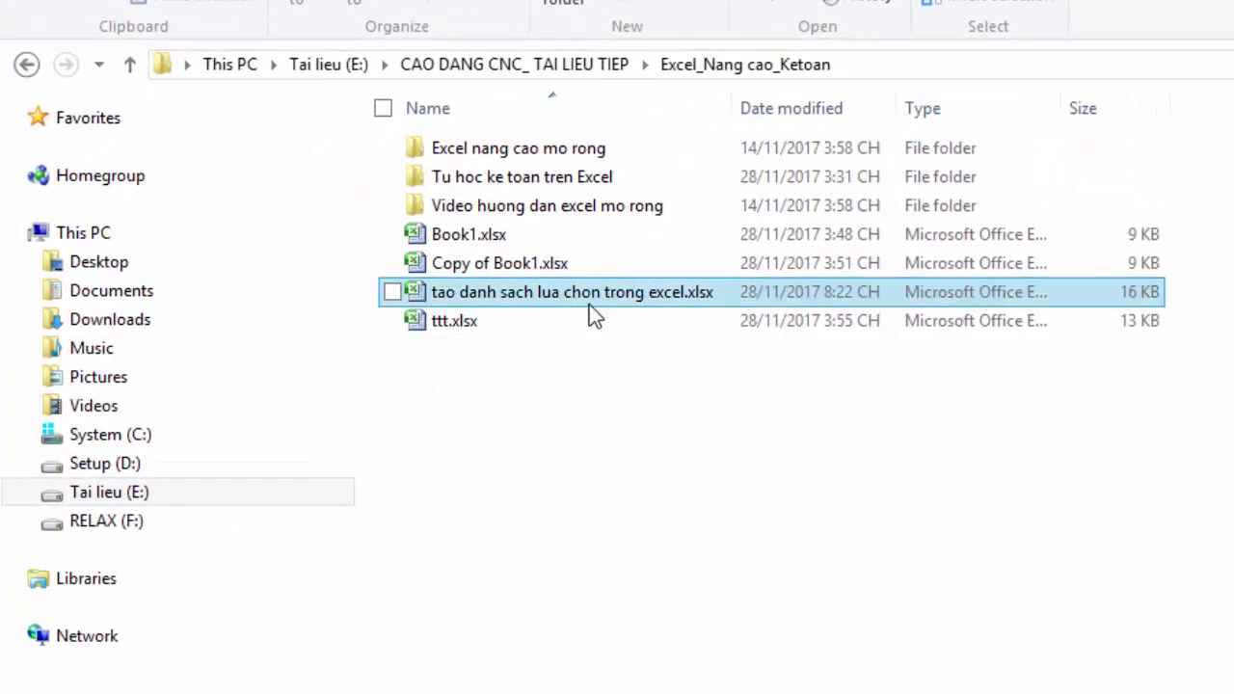
Open 'tao danh sach lua chon trong excel.xlsx' from the Excel_Nang_cao_Ketoan folder in Excel.
click(601, 297)
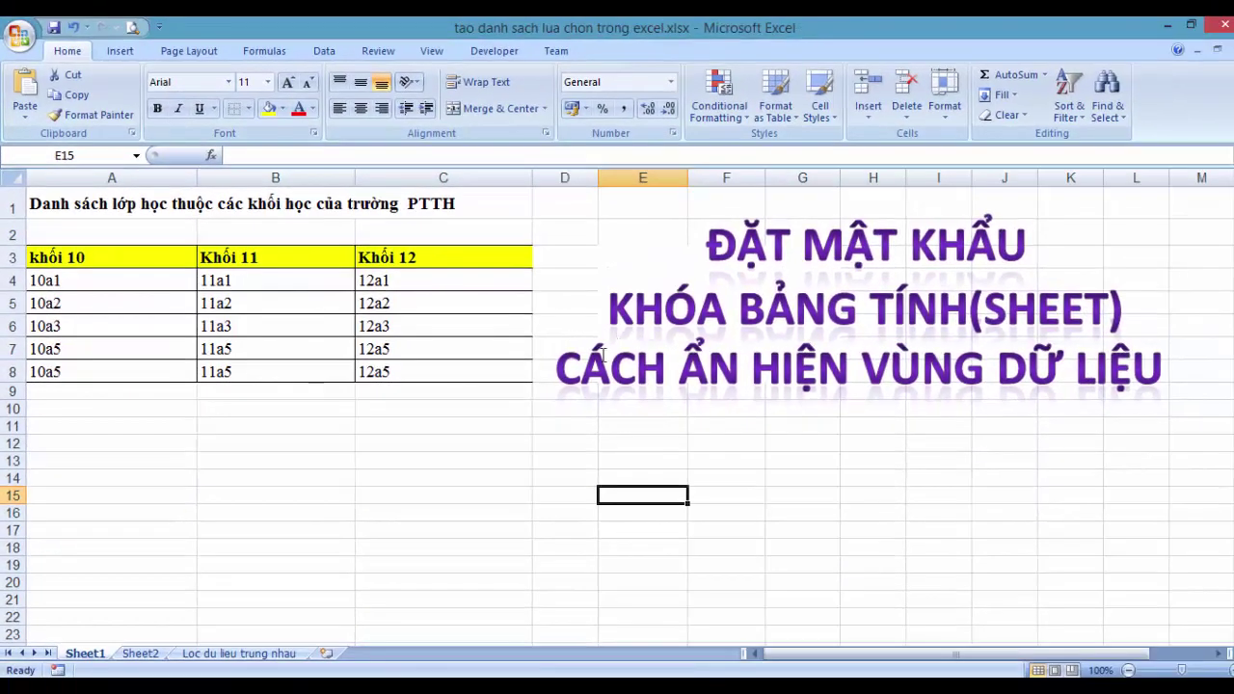
Widen column D and narrow column E beside the Khối 10–12 class table.
click(360, 387)
click(422, 440)
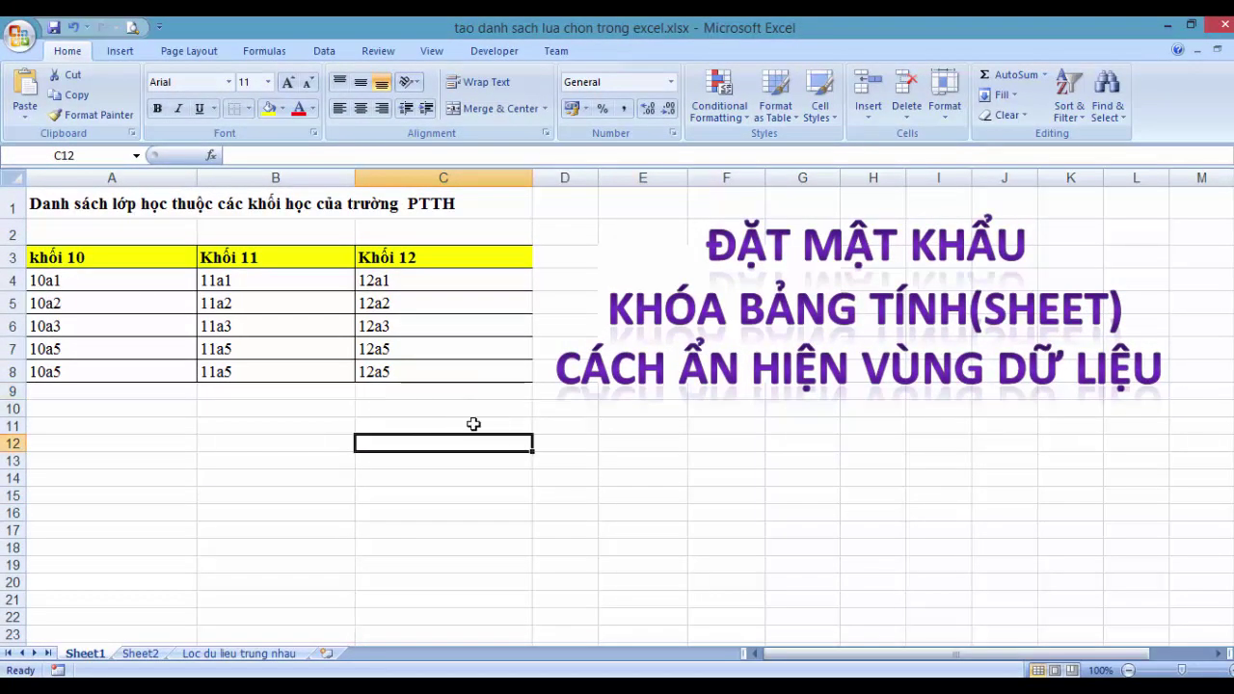
click(476, 424)
click(480, 406)
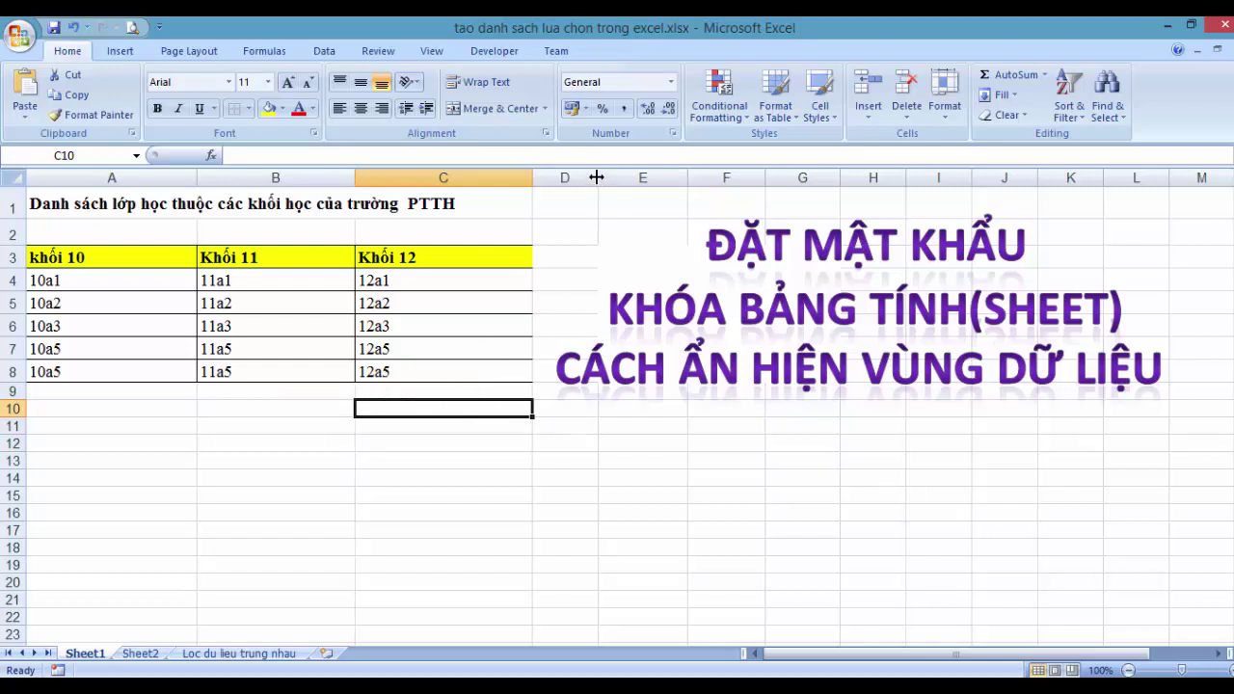
drag(597, 177, 616, 179)
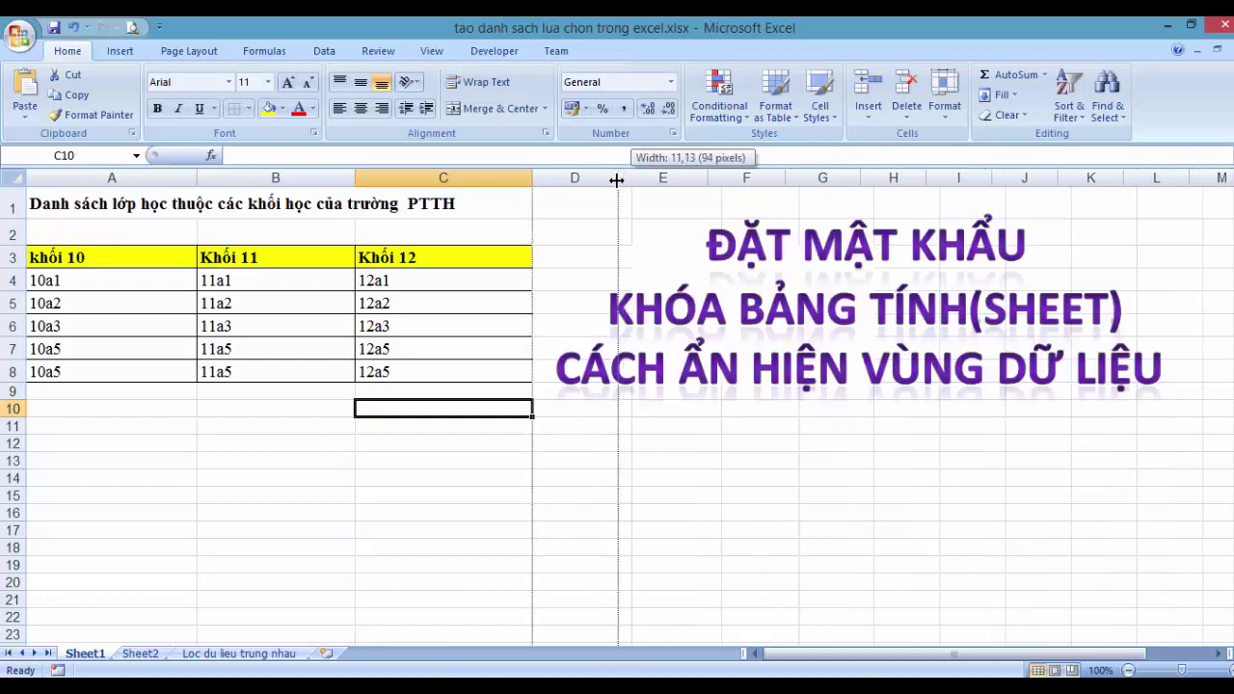
drag(709, 181, 699, 183)
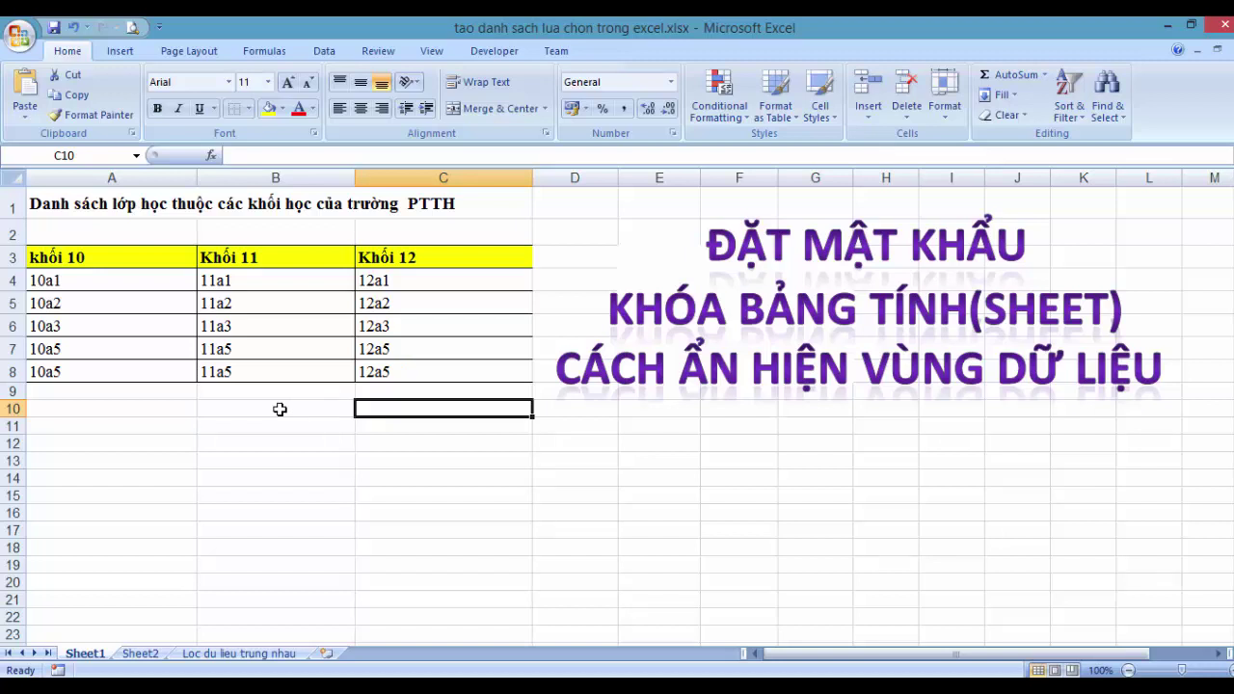
Start Encrypt Document from the Office Button's Prepare options.
click(19, 37)
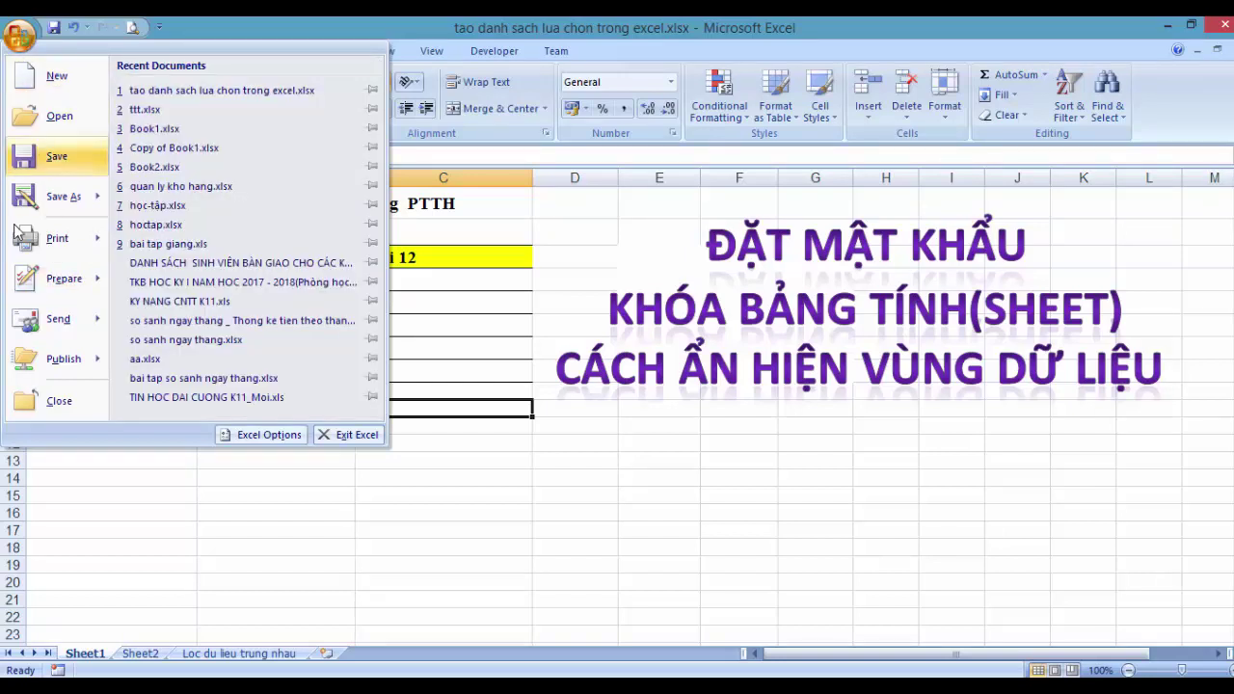
click(18, 39)
click(17, 38)
mouse_move(63, 279)
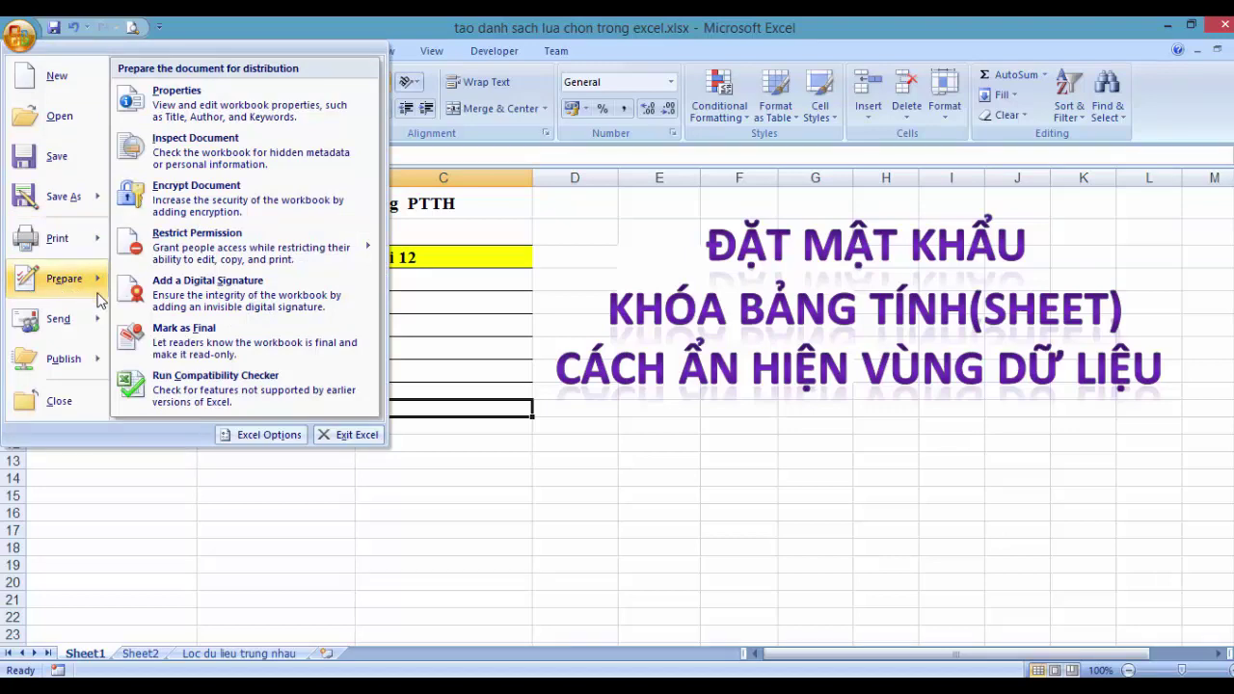
click(179, 195)
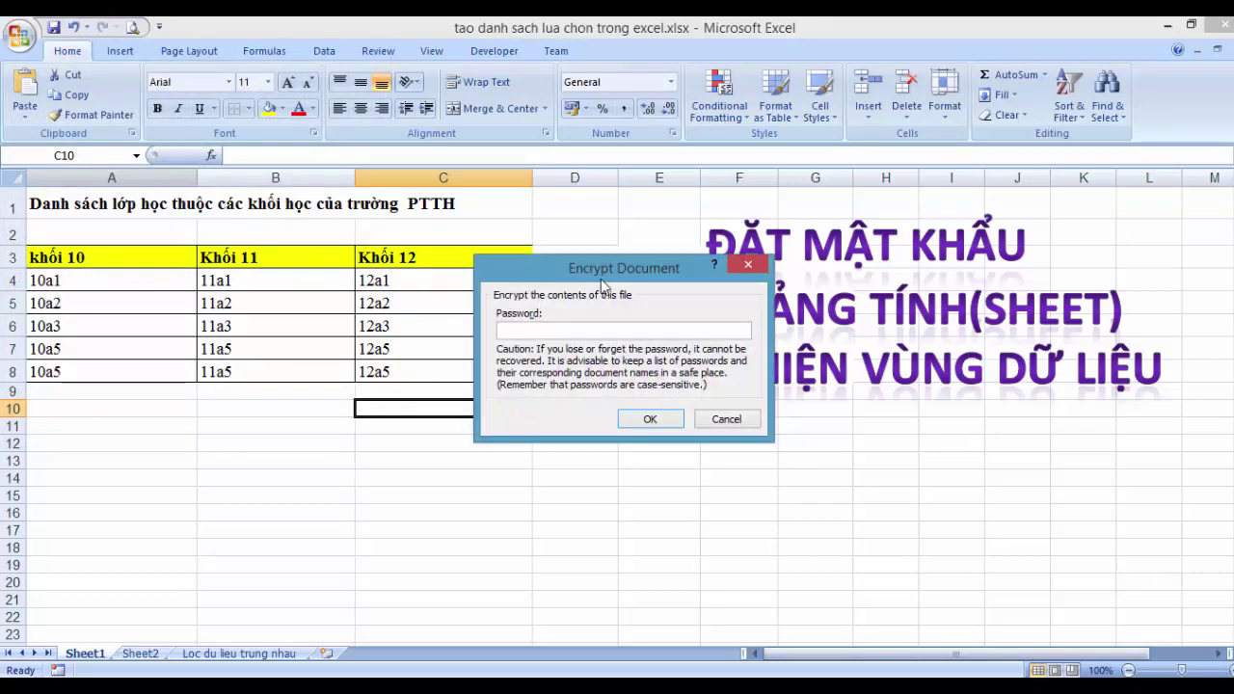
Set an opening password on the workbook, entering it and then confirming it.
drag(625, 261, 574, 263)
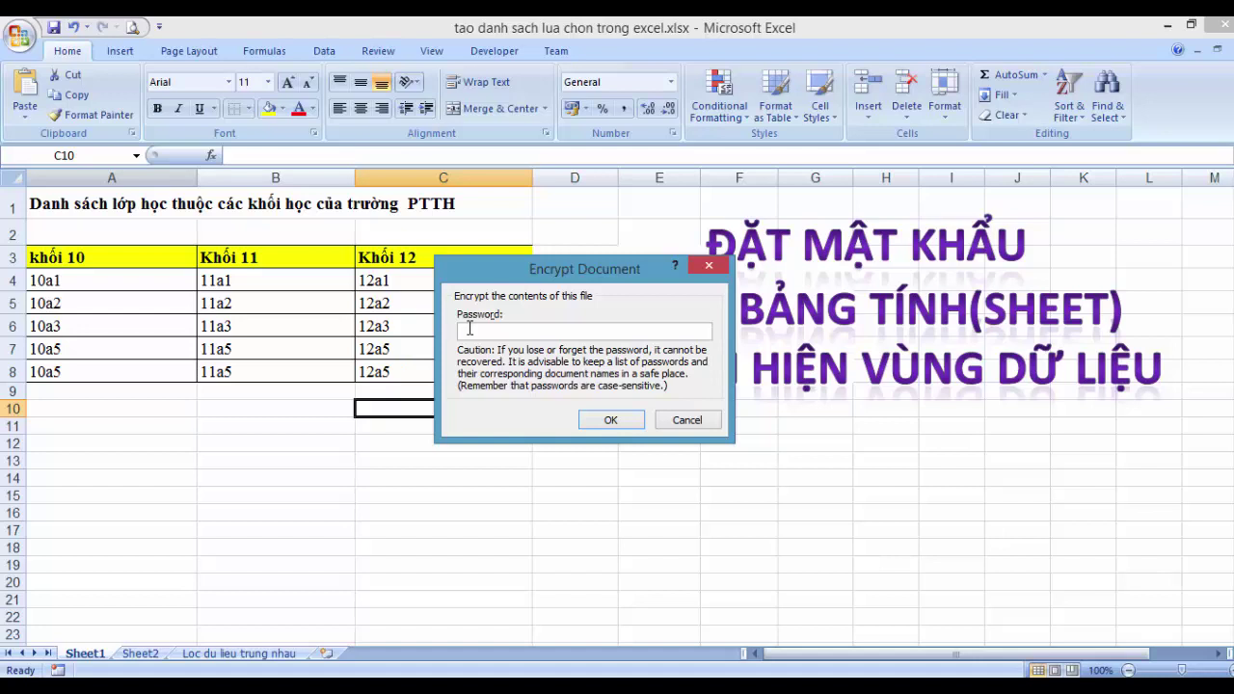
click(606, 421)
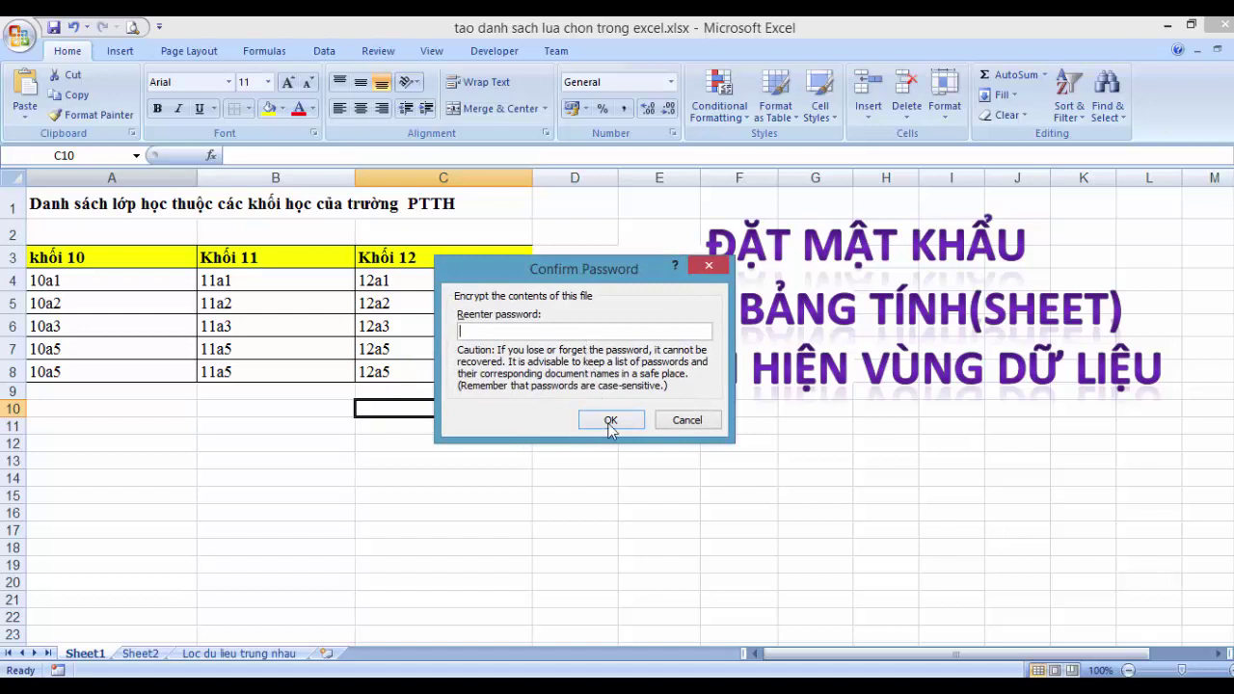
click(604, 421)
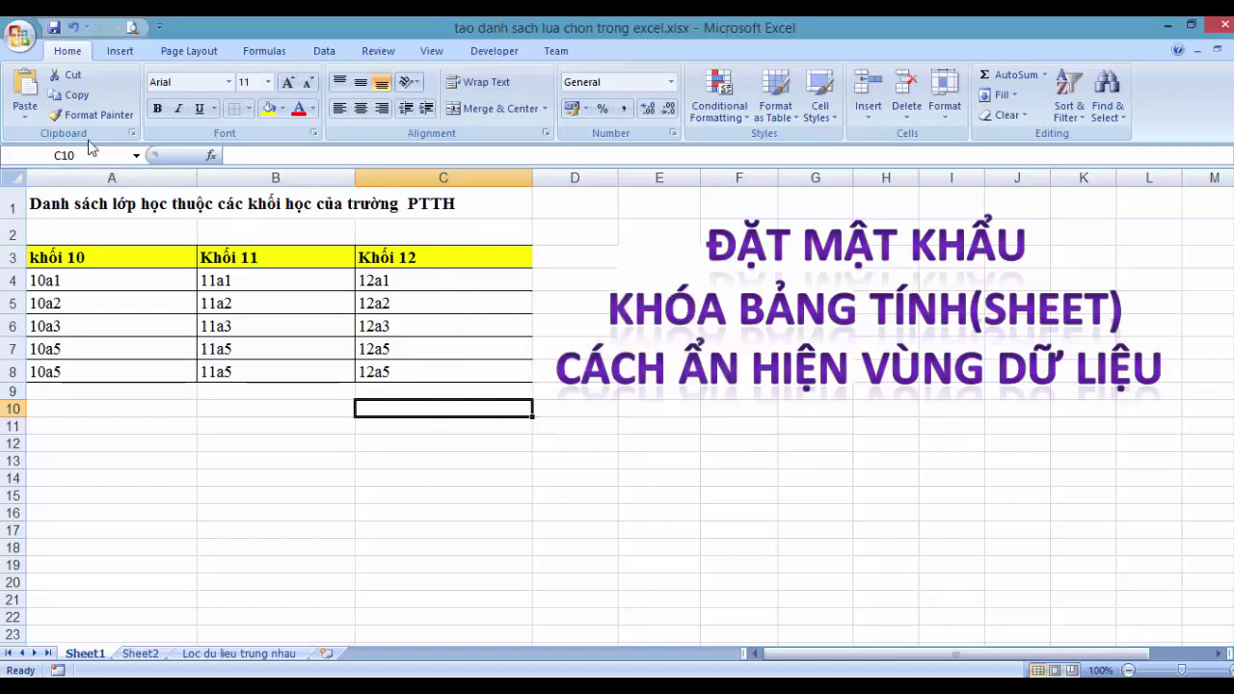
Save the encrypted workbook, close it, discard Book1 without saving, and exit Excel.
click(53, 29)
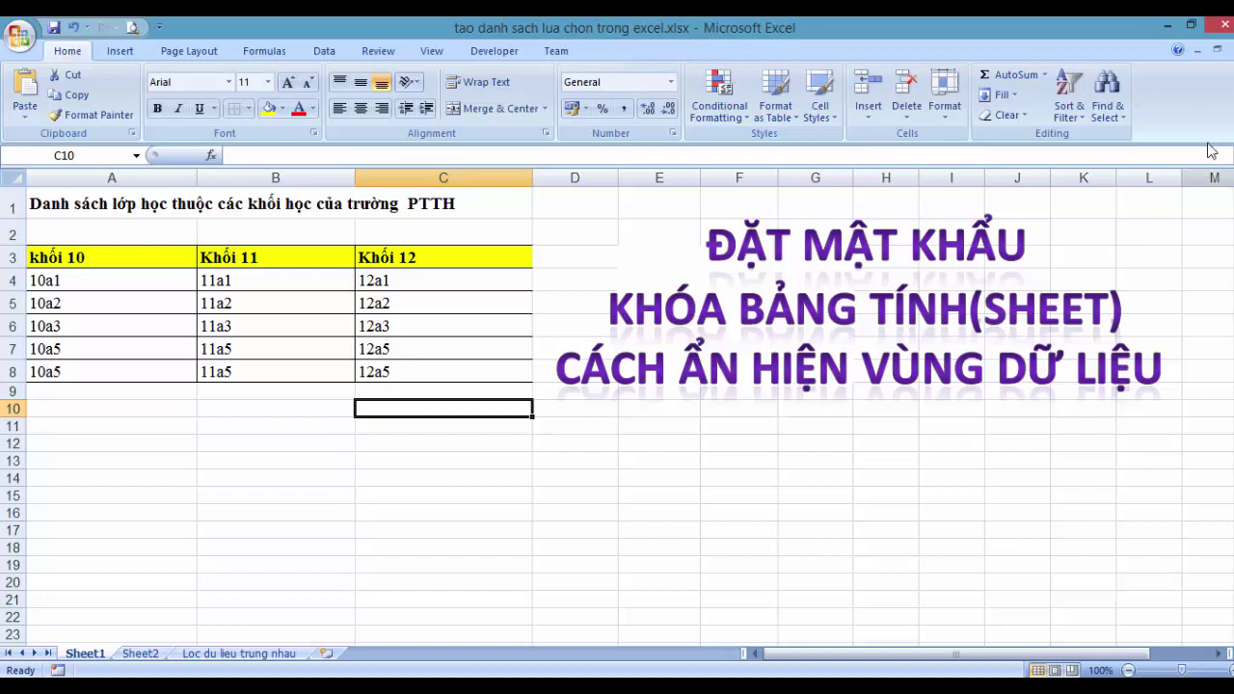
click(1224, 27)
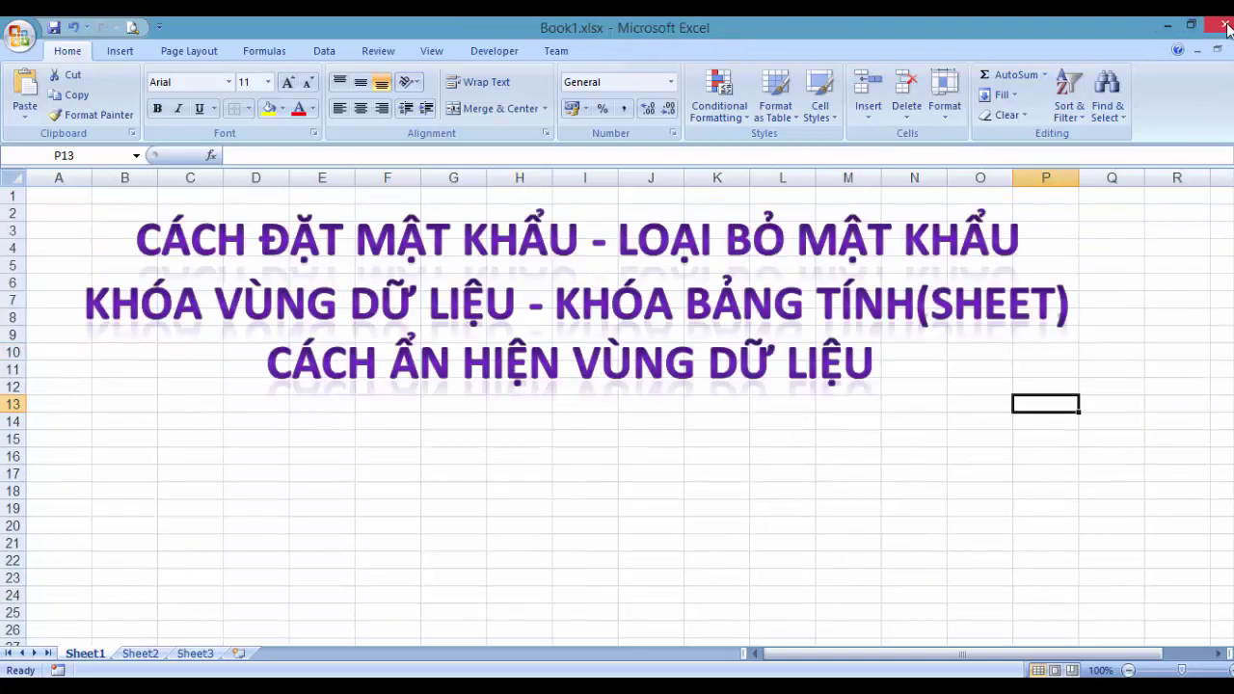
click(1226, 27)
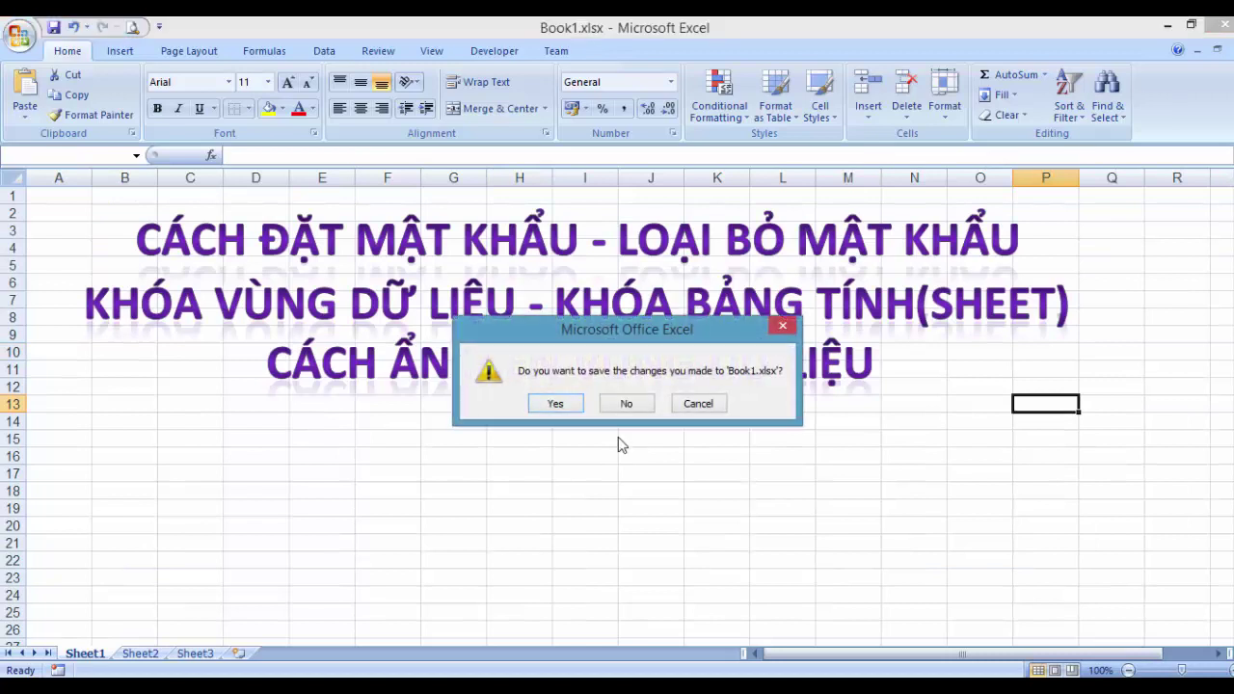
click(626, 410)
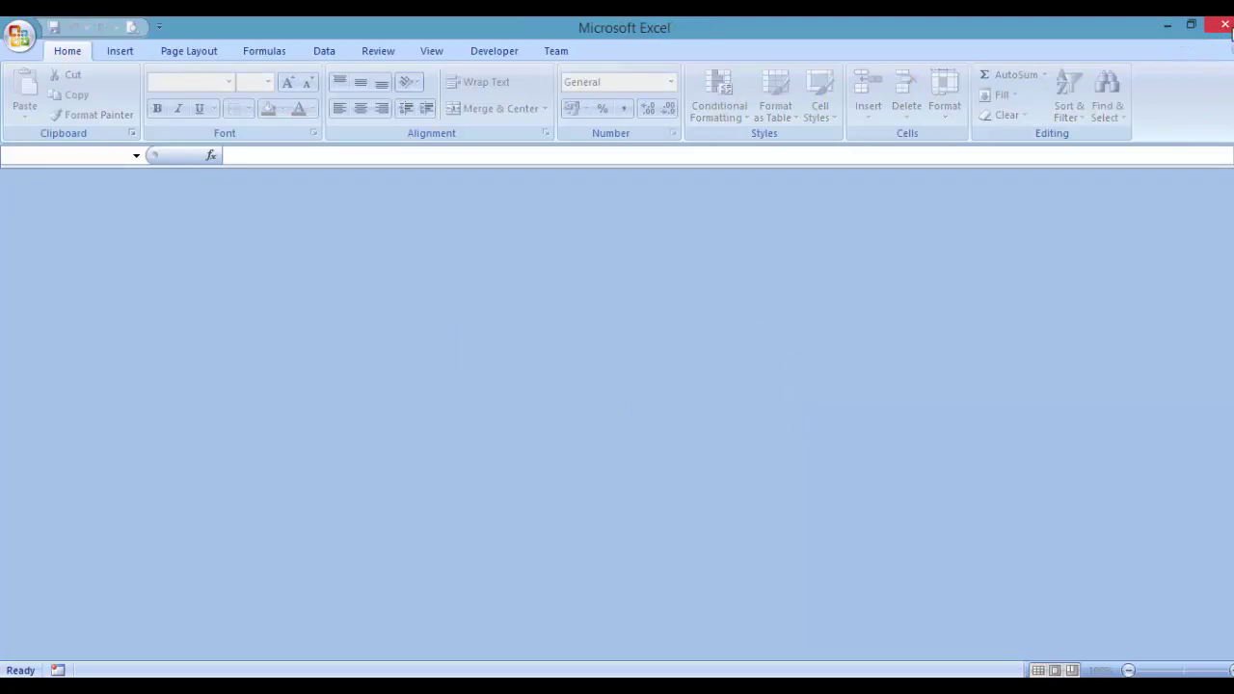
click(1225, 27)
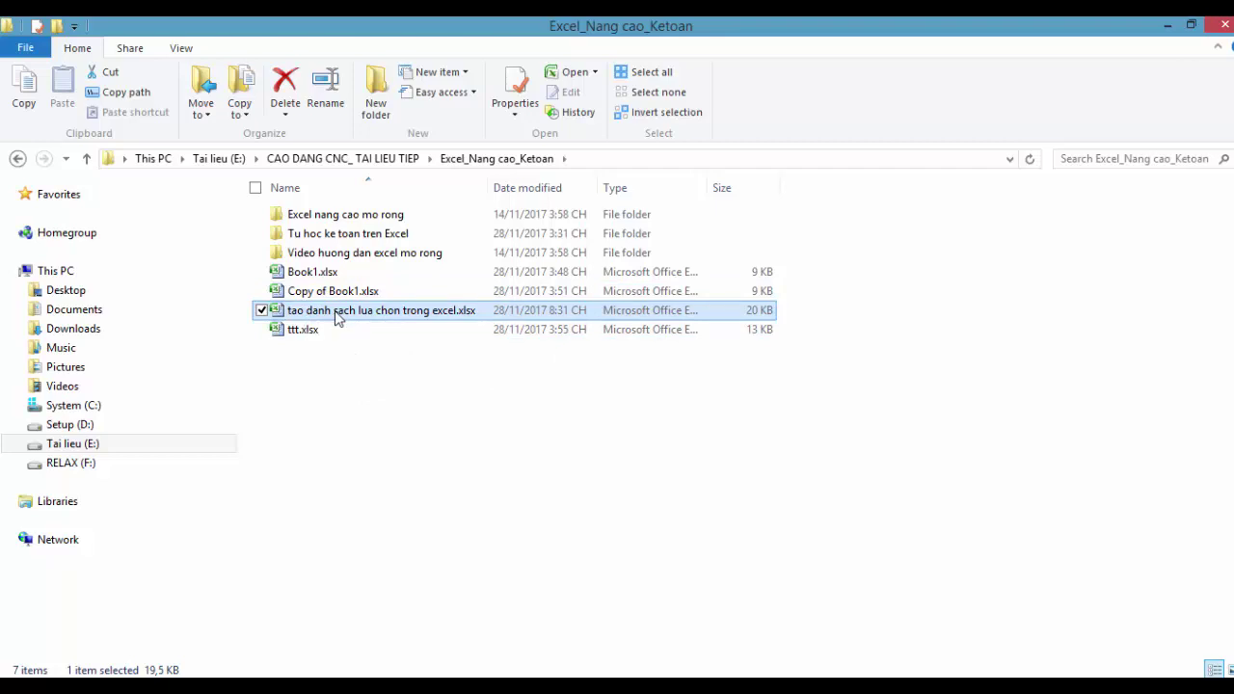
Open the protected workbook, submit a wrong password, and dismiss the refusal.
double_click(336, 313)
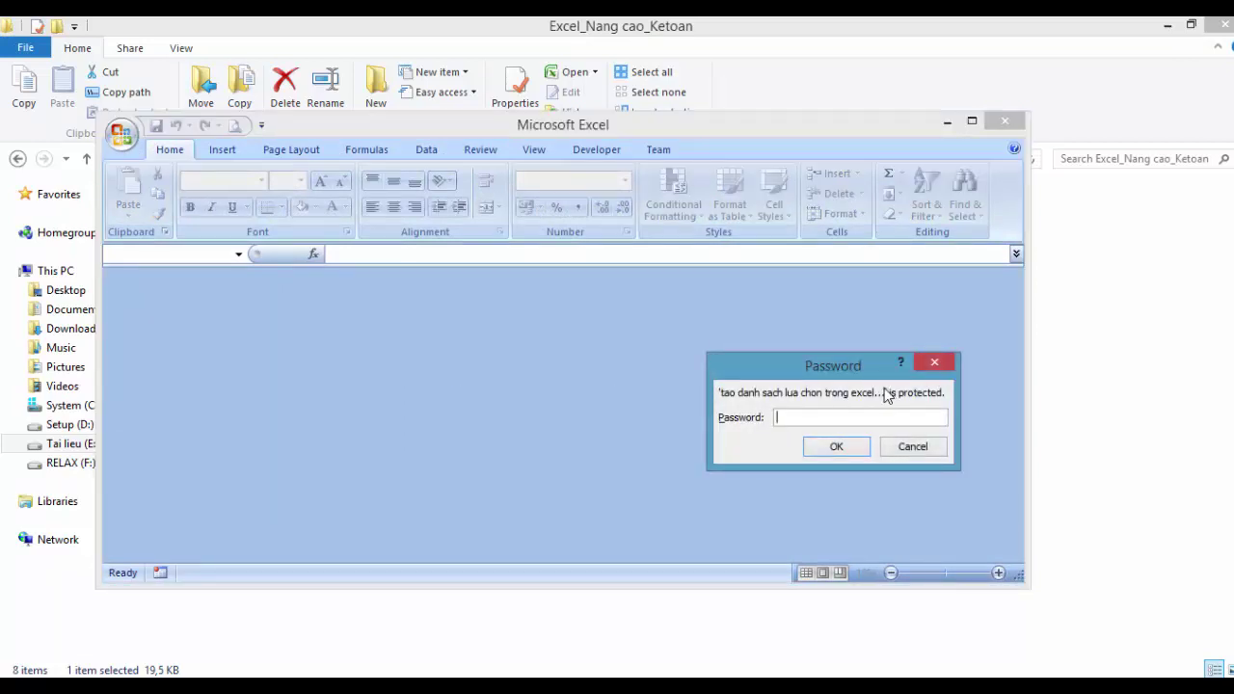
drag(882, 357, 654, 367)
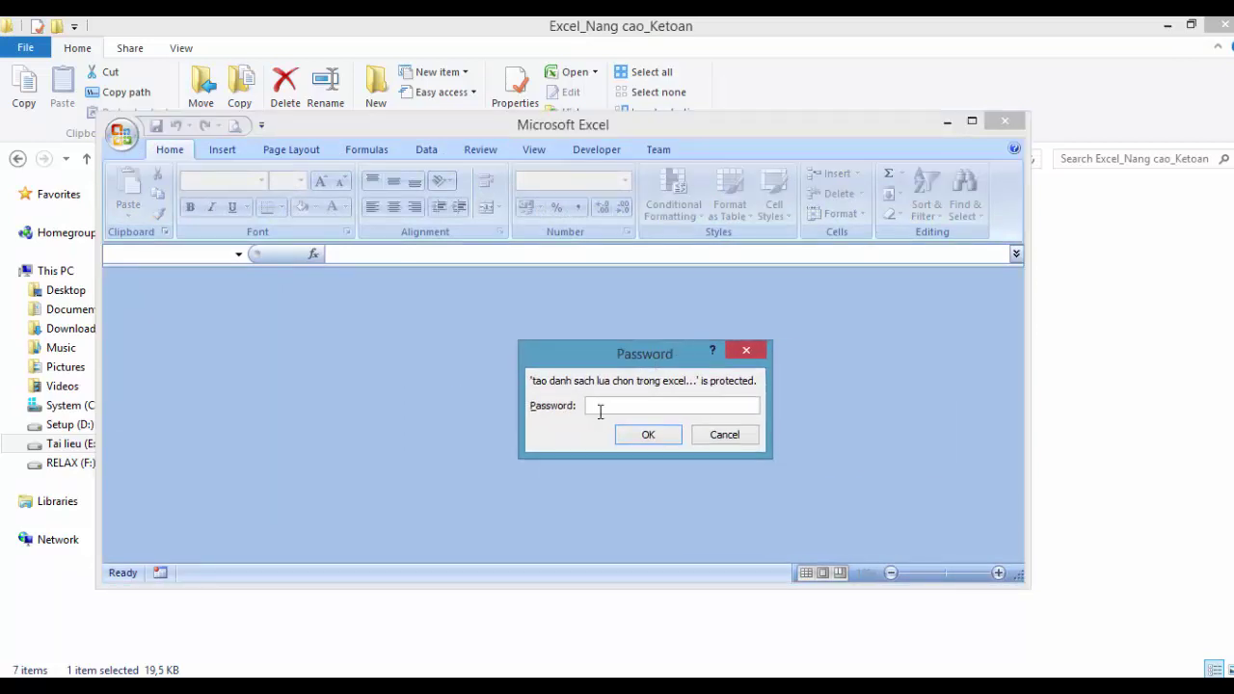
click(604, 406)
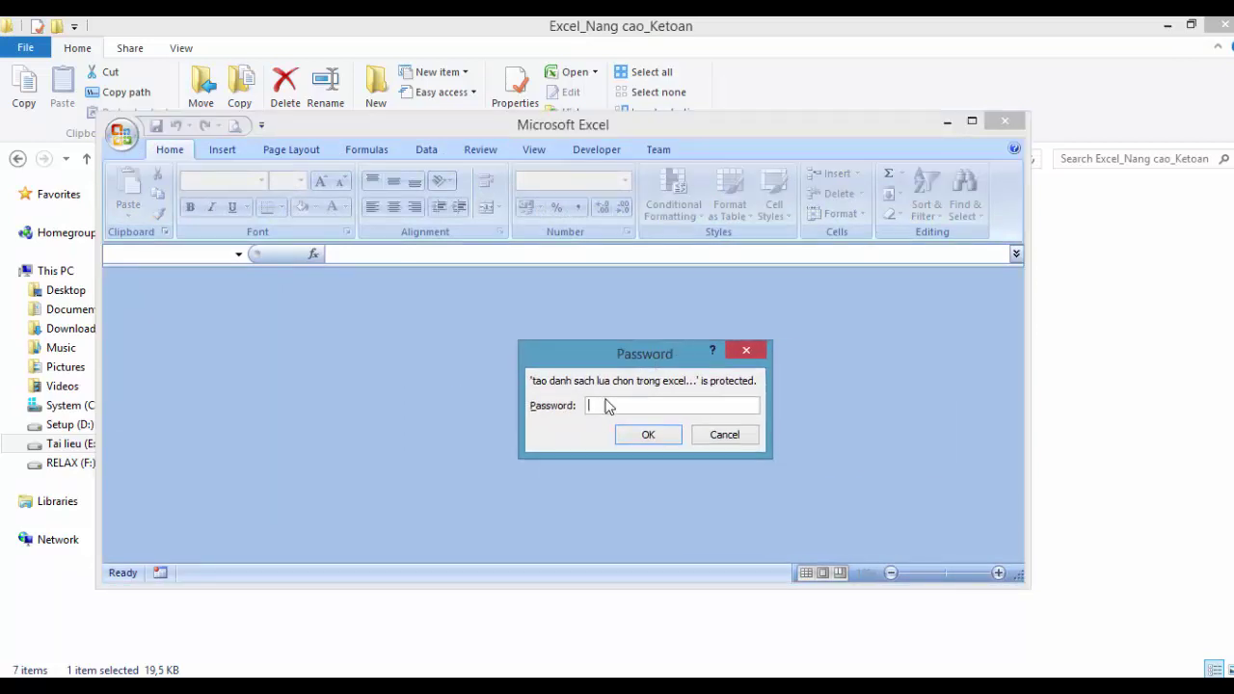
click(644, 436)
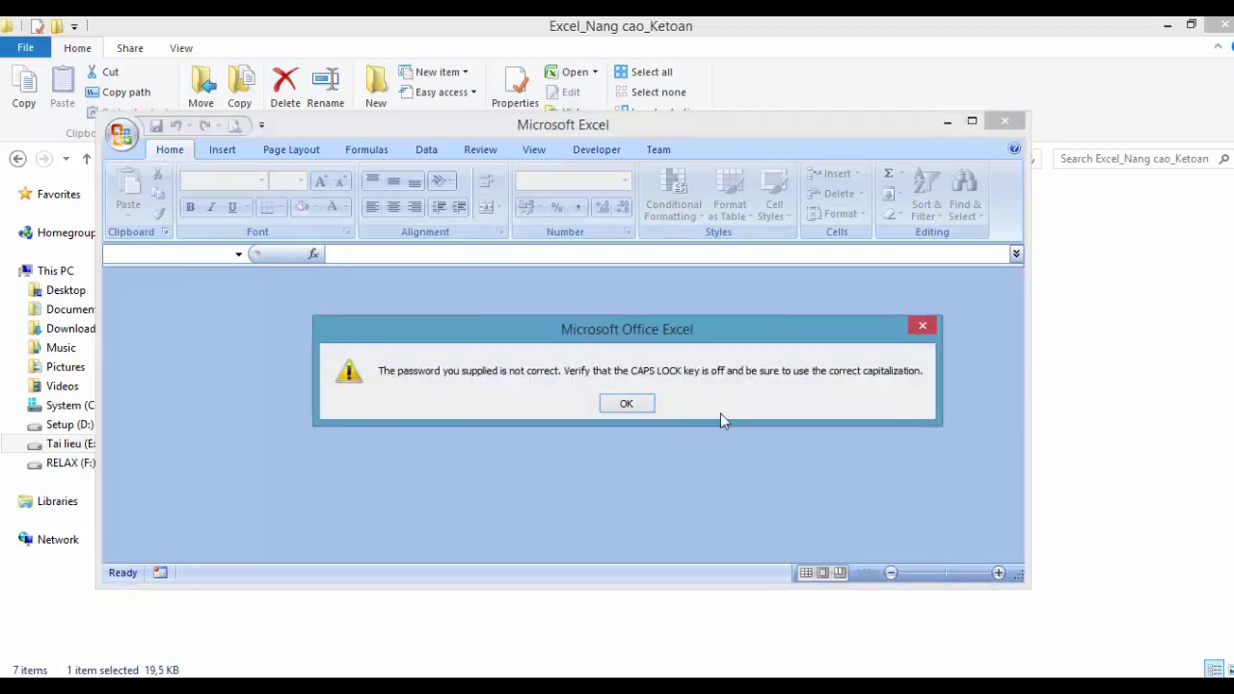
click(638, 412)
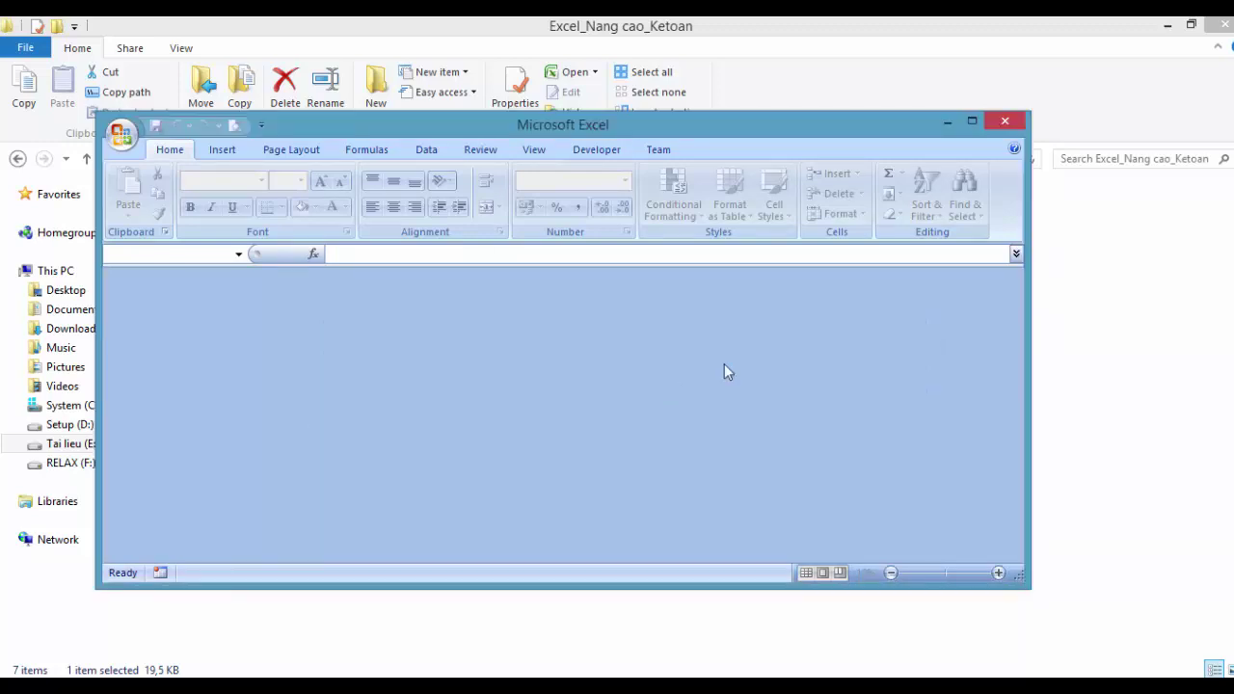
click(1024, 125)
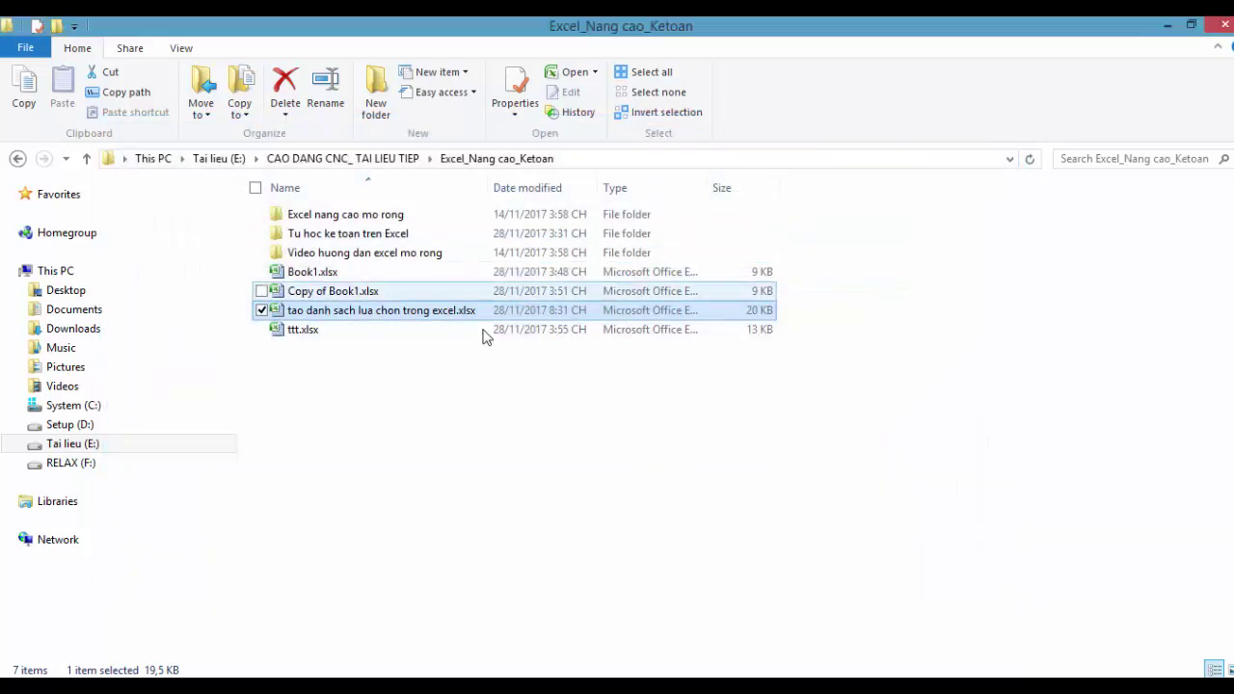
Retry with another wrong password, dismiss the warning, and close the empty window.
double_click(366, 315)
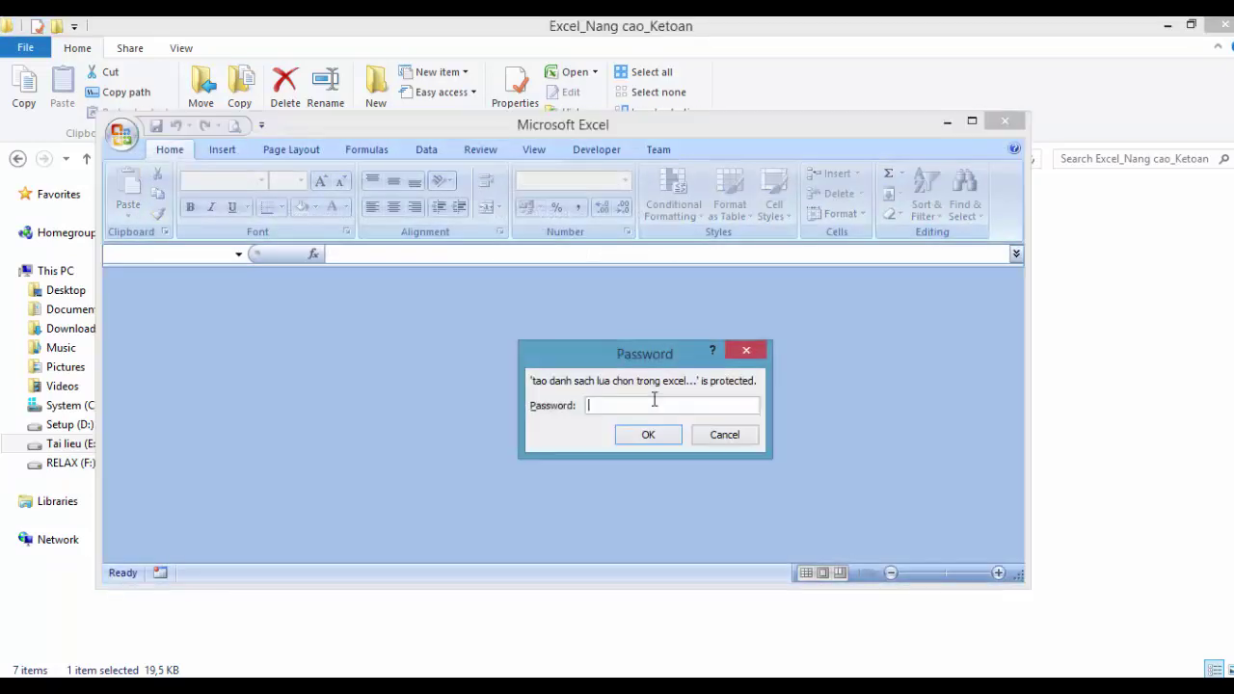
click(648, 434)
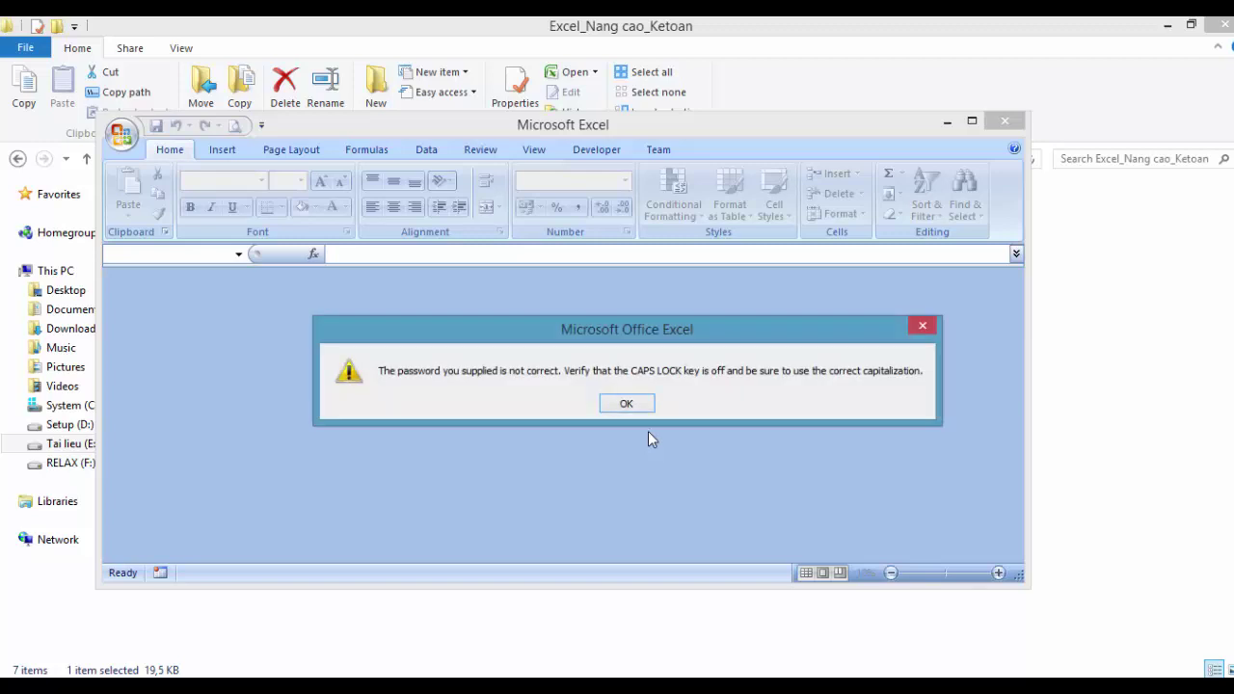
click(627, 403)
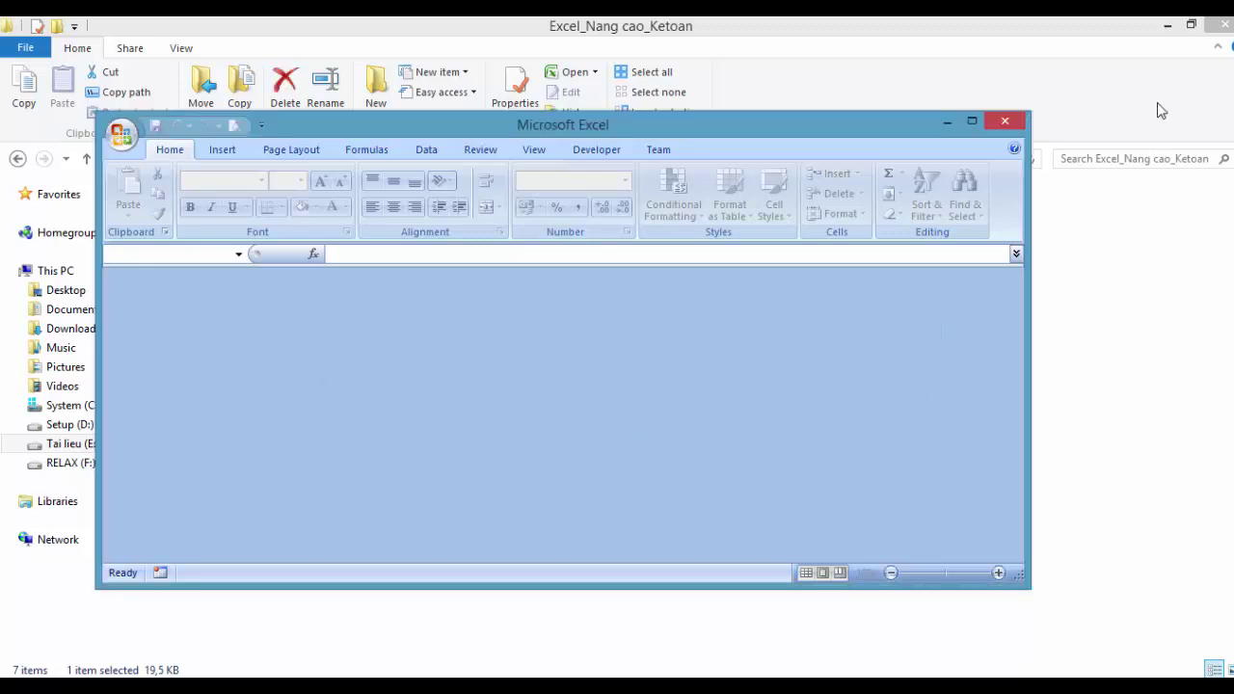
click(1005, 120)
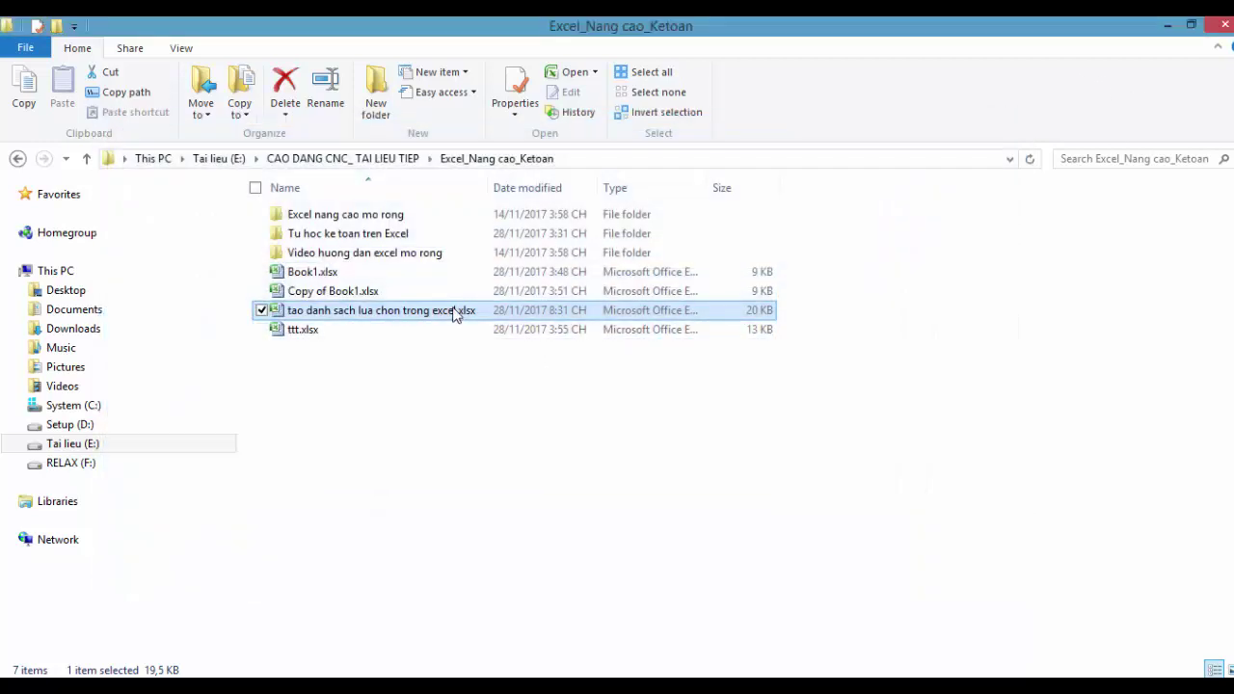
Reopen the workbook and enter the correct password to unlock it.
double_click(458, 311)
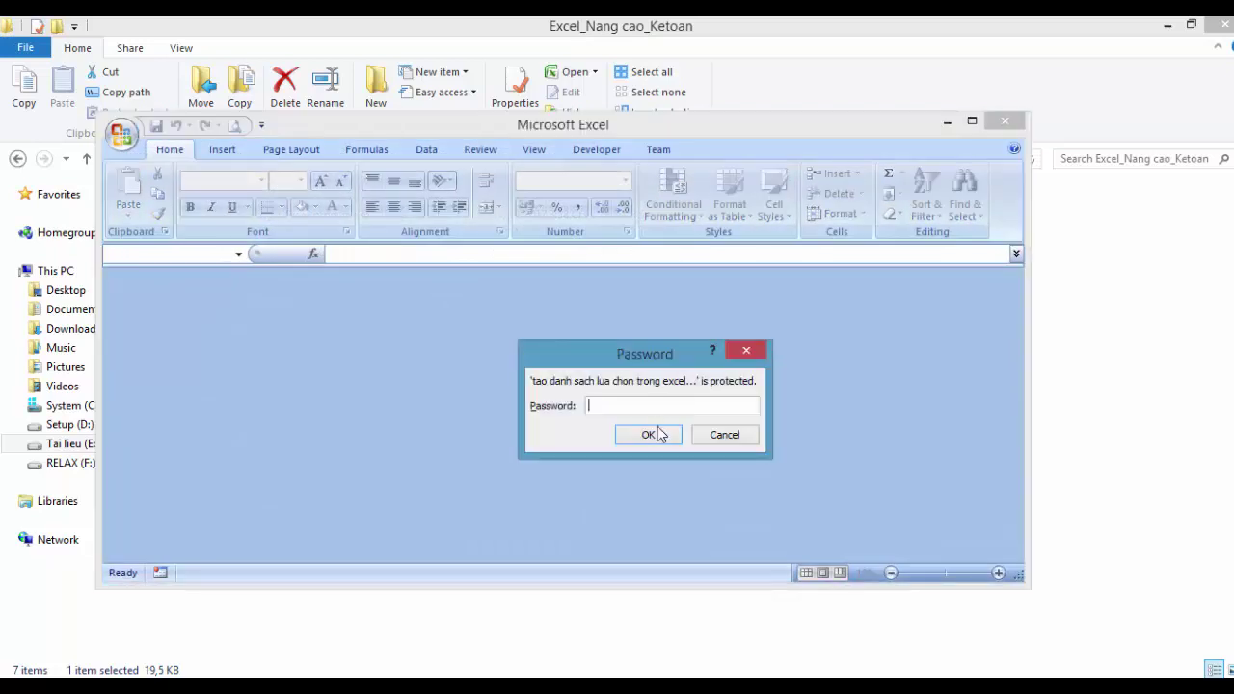
click(656, 432)
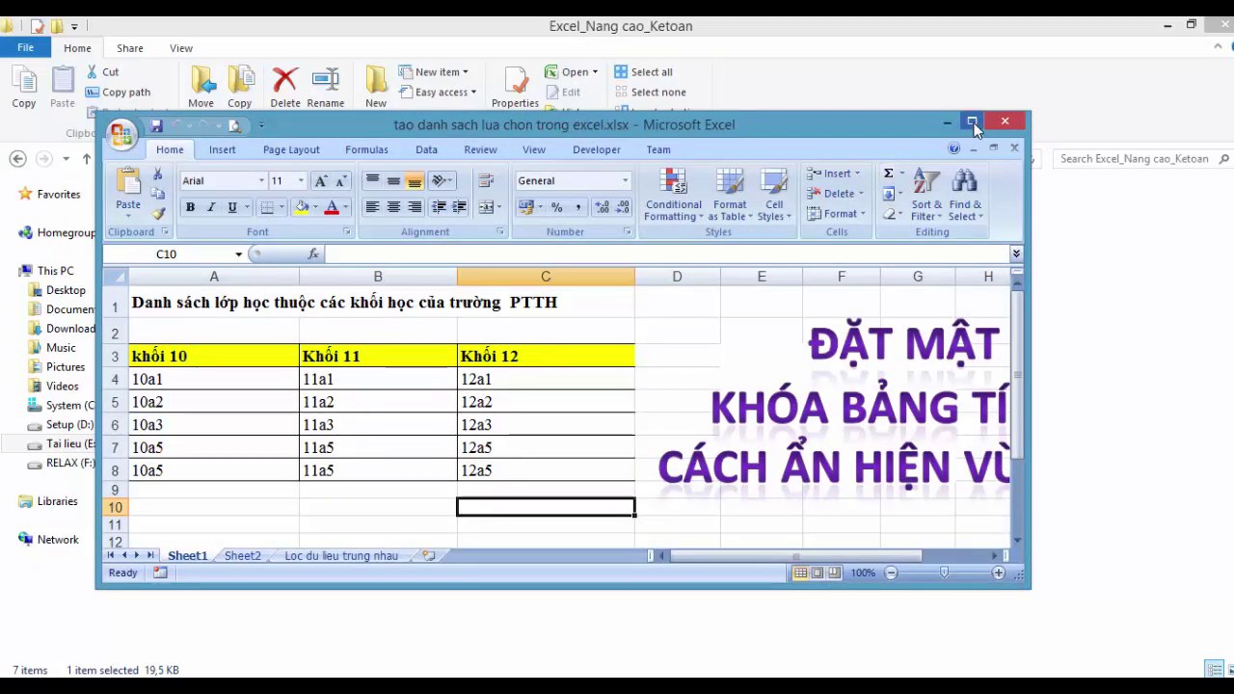
Maximize the Excel window showing Sheet1's Khối 10, 11 and 12 class table.
click(970, 122)
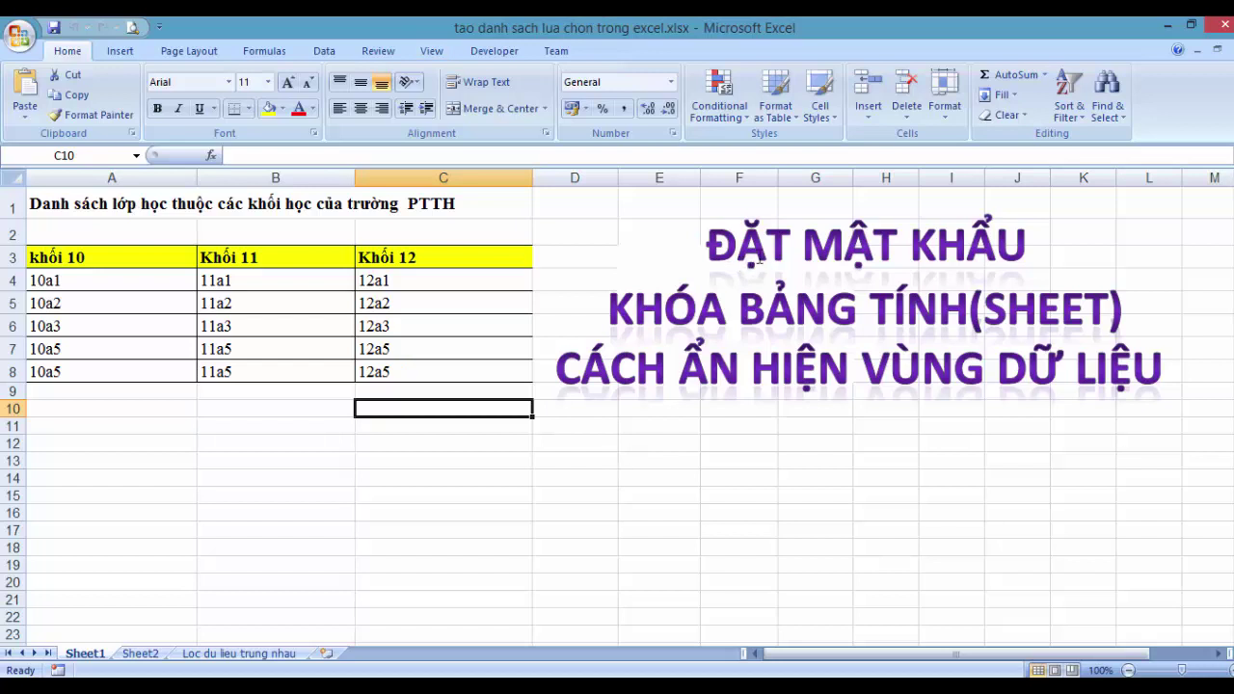
Clear the workbook's encryption password and save the unprotected file.
click(20, 39)
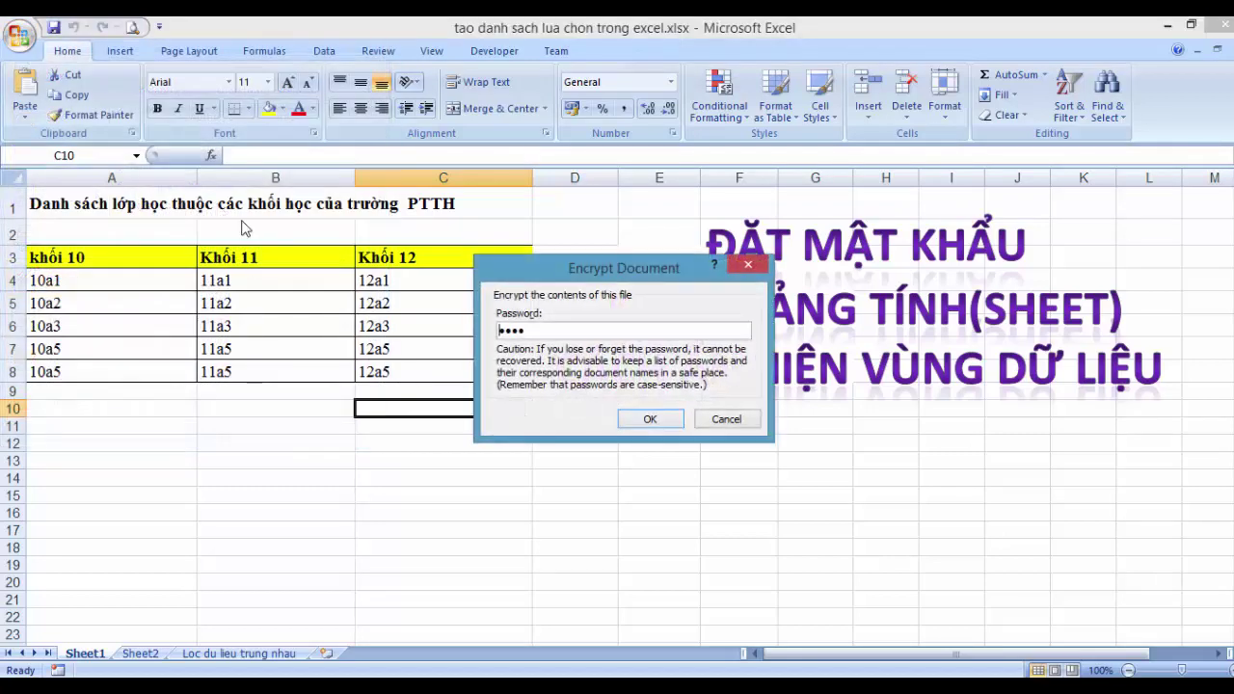
drag(533, 330, 494, 330)
key(BackSpace)
click(650, 419)
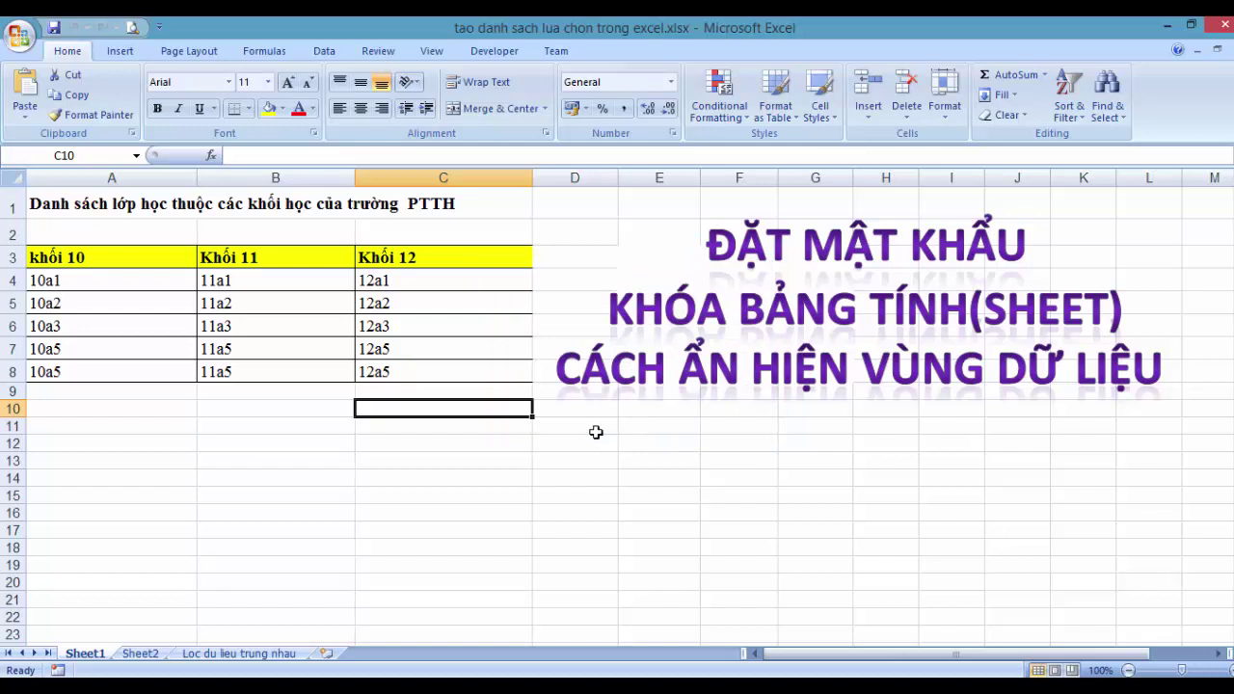
click(53, 31)
click(1223, 29)
Drag-select the class table several times, ending with range A1:D10.
mouse_move(37, 198)
mouse_down()
mouse_move(196, 291)
mouse_move(421, 350)
mouse_move(559, 465)
mouse_up()
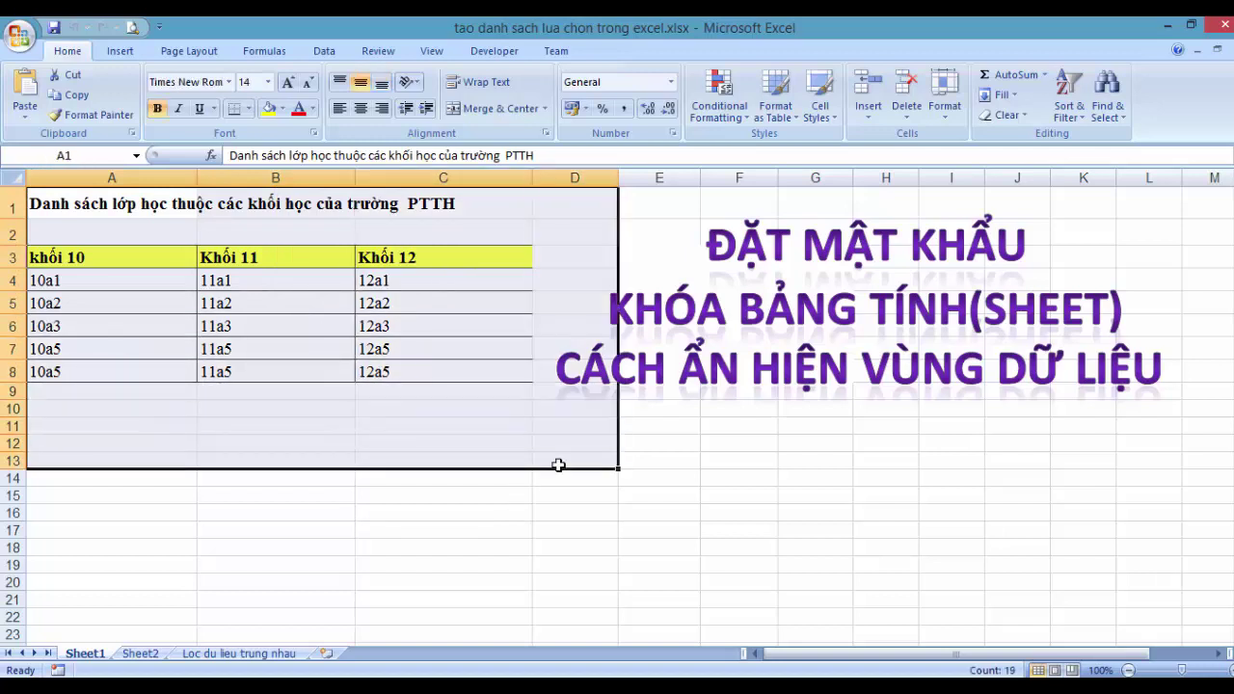
click(323, 461)
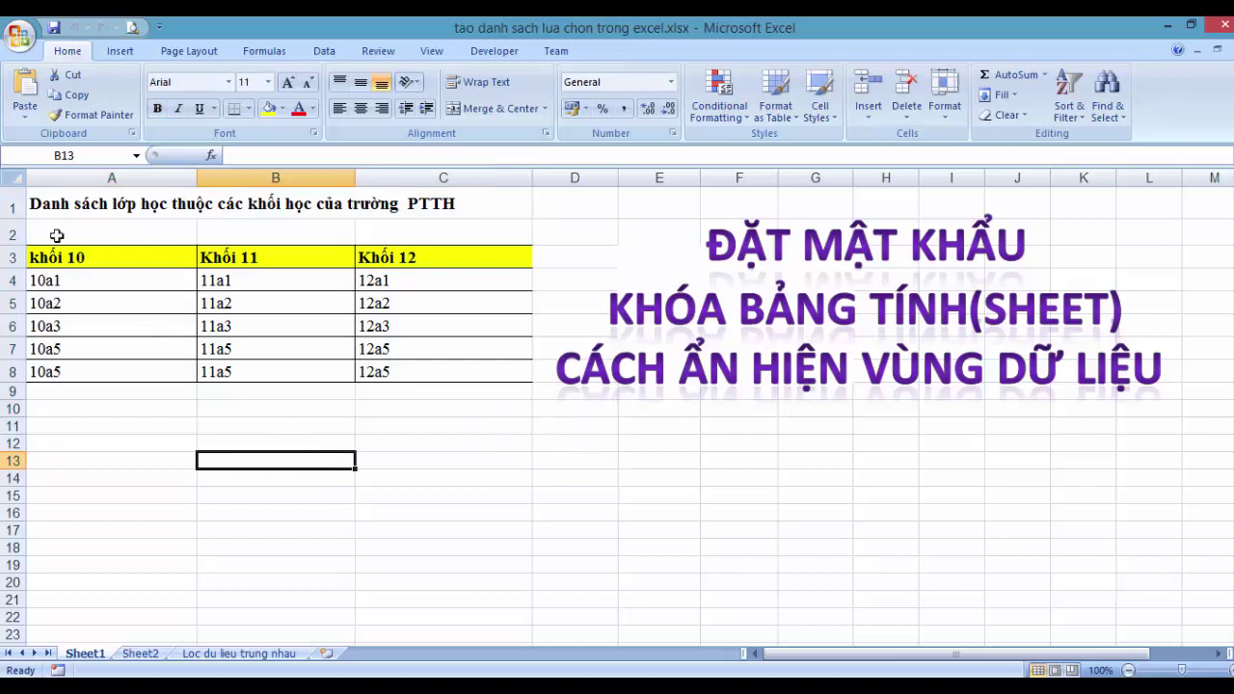
mouse_move(40, 205)
mouse_down()
mouse_move(531, 333)
mouse_move(581, 412)
mouse_move(655, 418)
mouse_up()
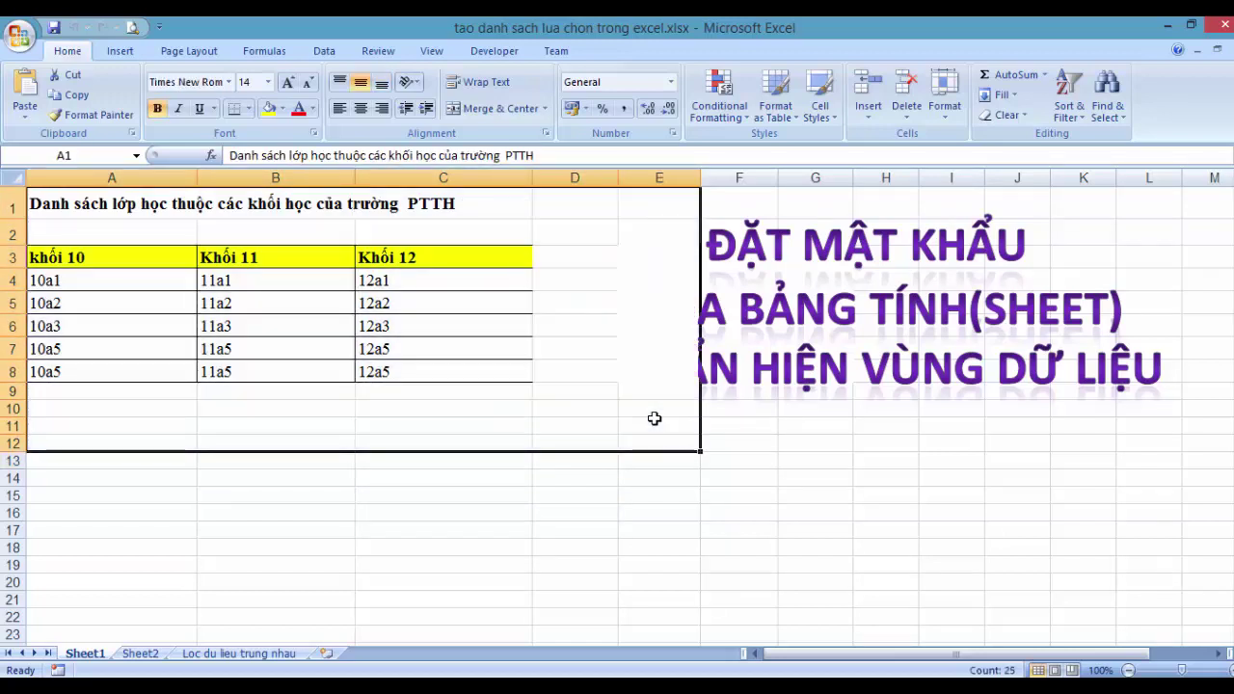
click(655, 418)
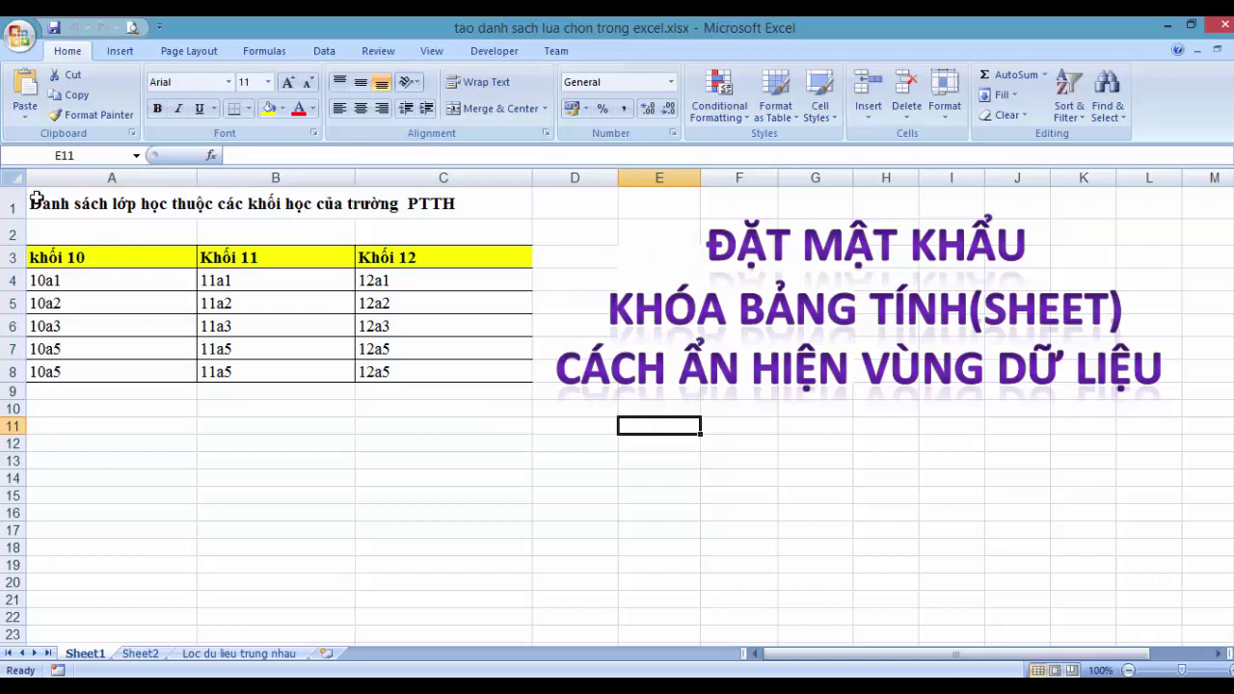
mouse_move(36, 199)
mouse_down()
mouse_move(532, 358)
mouse_move(550, 417)
mouse_up()
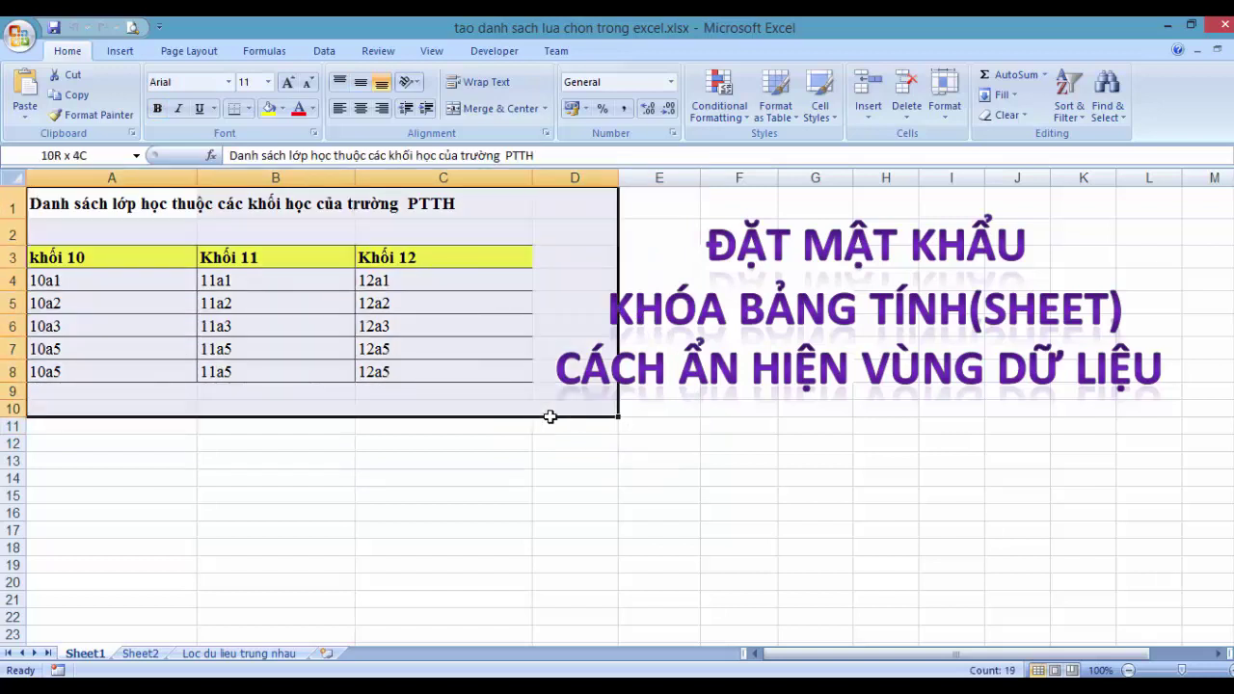
Look at Sheet2 and the Loc du lieu trung nhau sheet, then return to Sheet1.
click(140, 654)
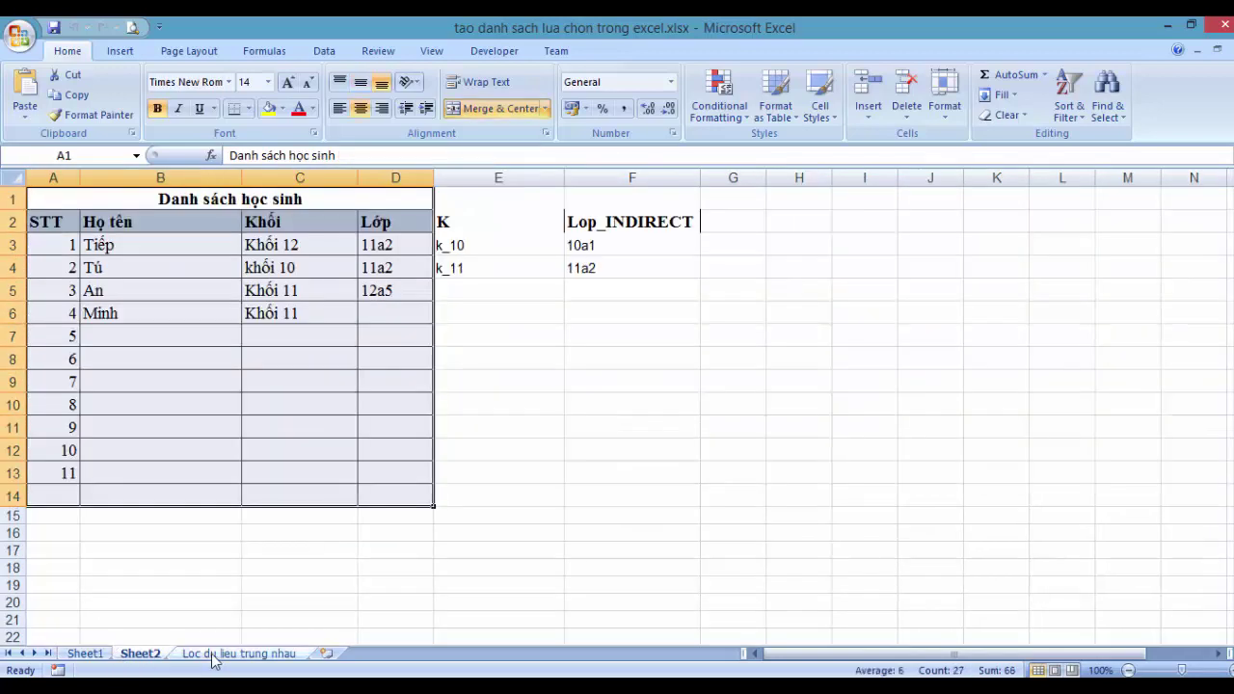
click(213, 654)
click(140, 654)
click(85, 654)
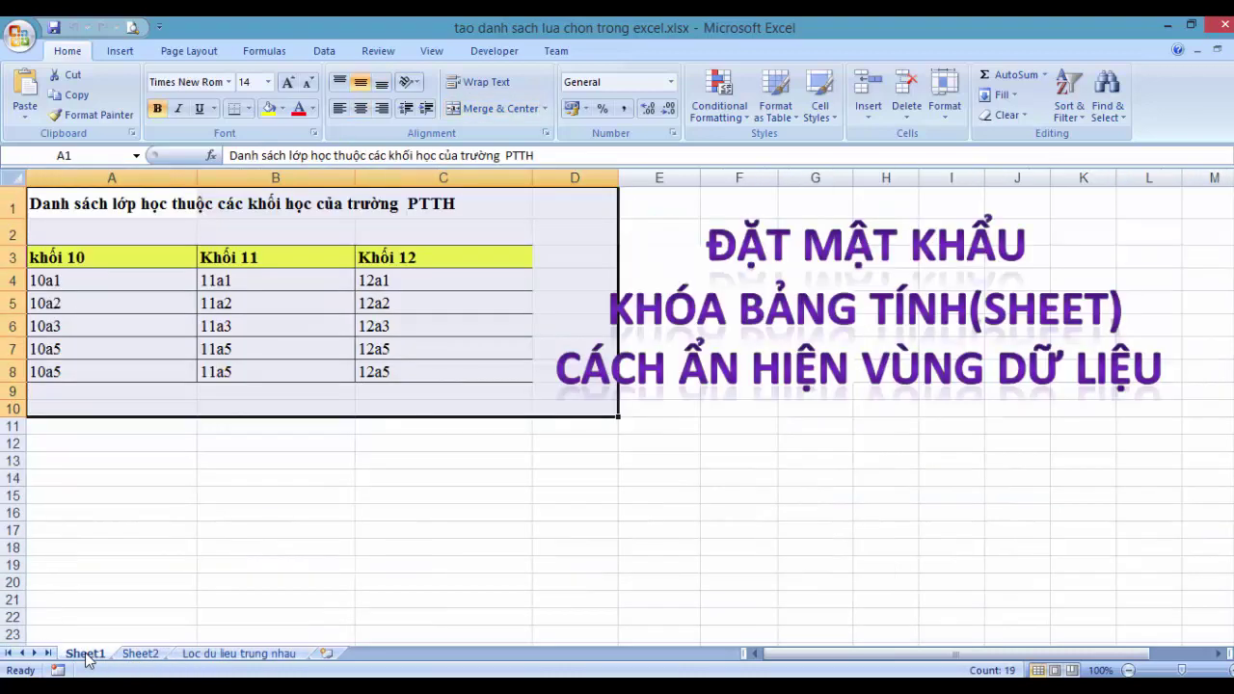
click(384, 476)
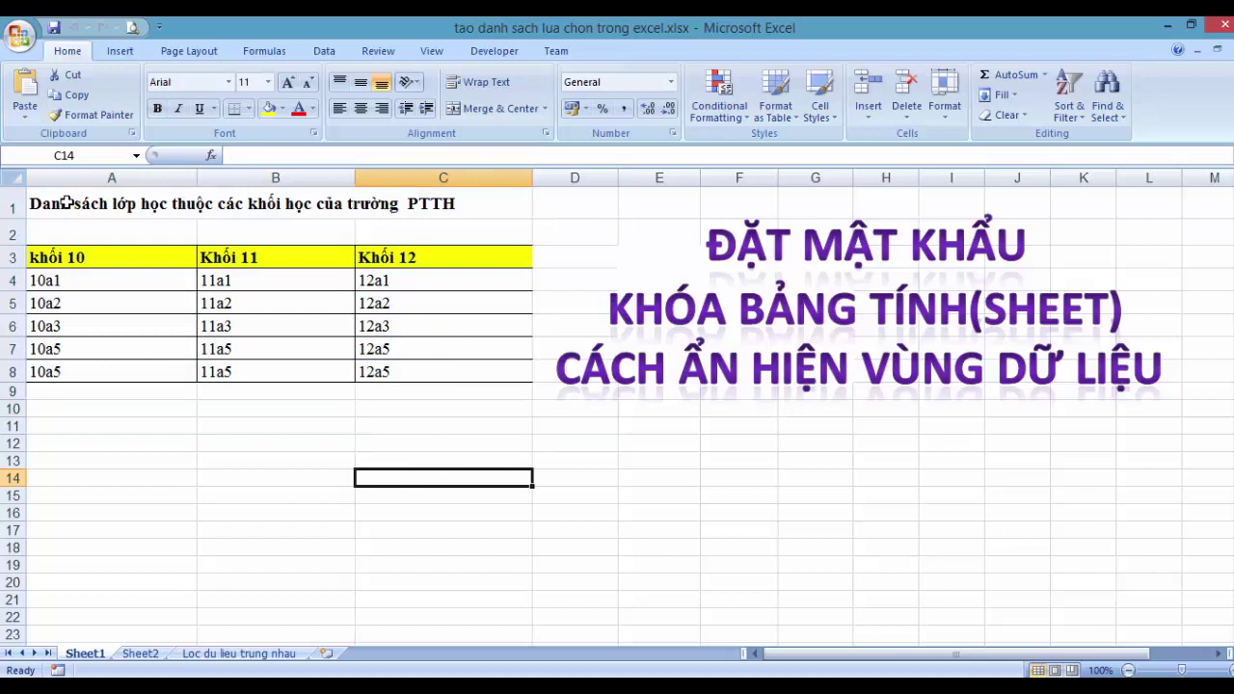
Select A1:G15, then deselect and pick cell B9.
drag(66, 201, 840, 496)
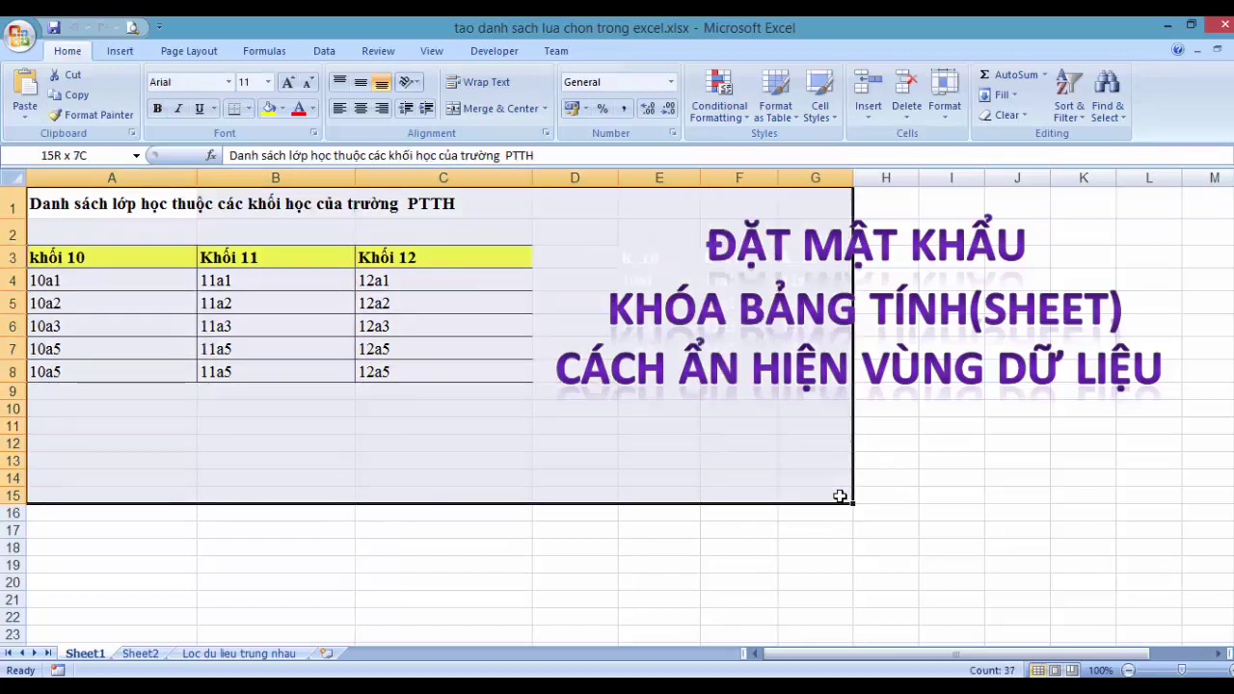
click(493, 579)
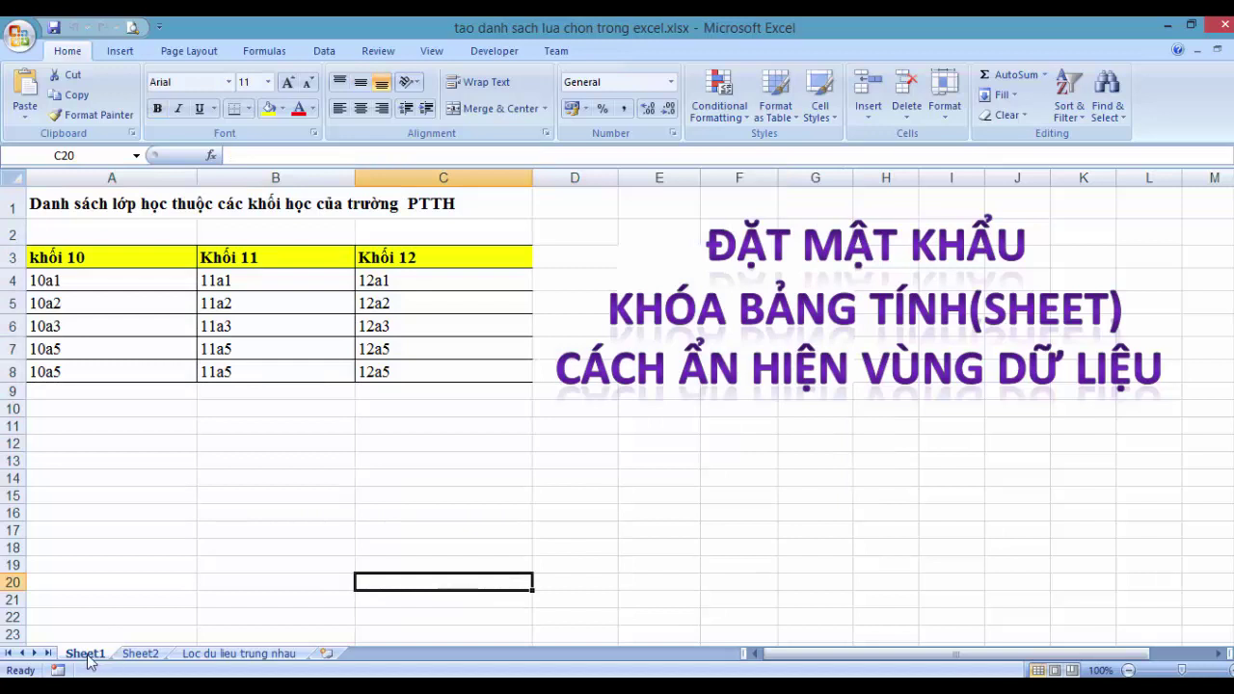
click(162, 512)
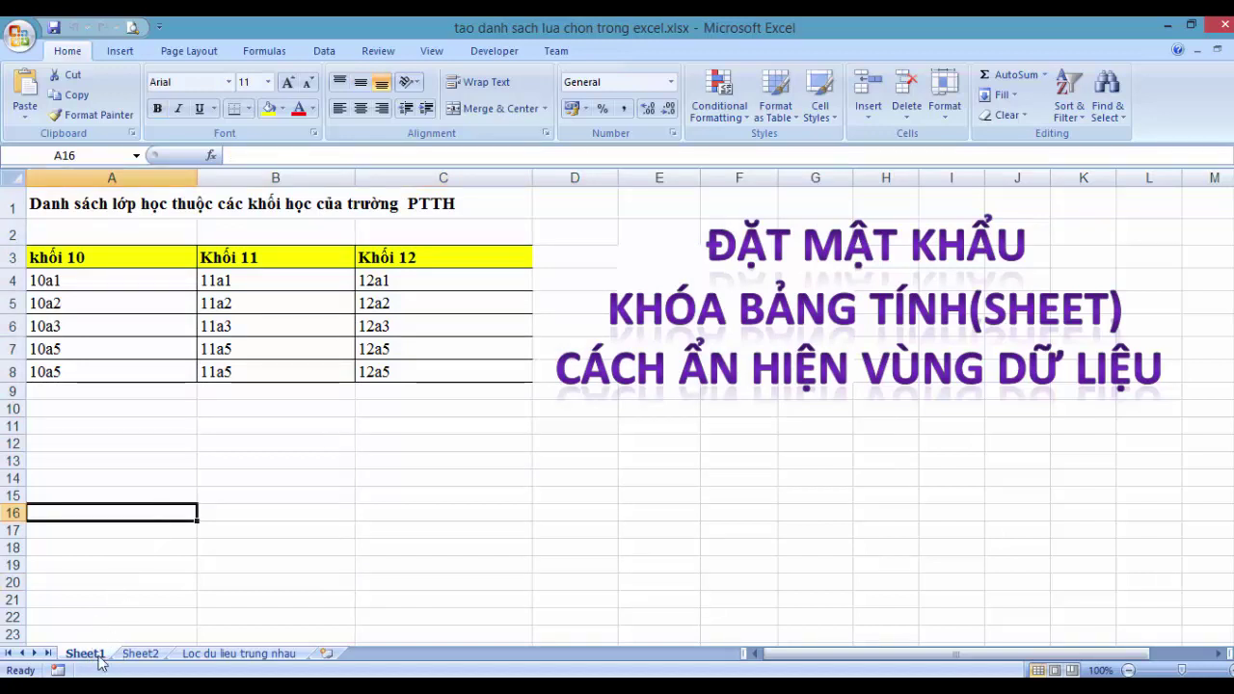
click(235, 388)
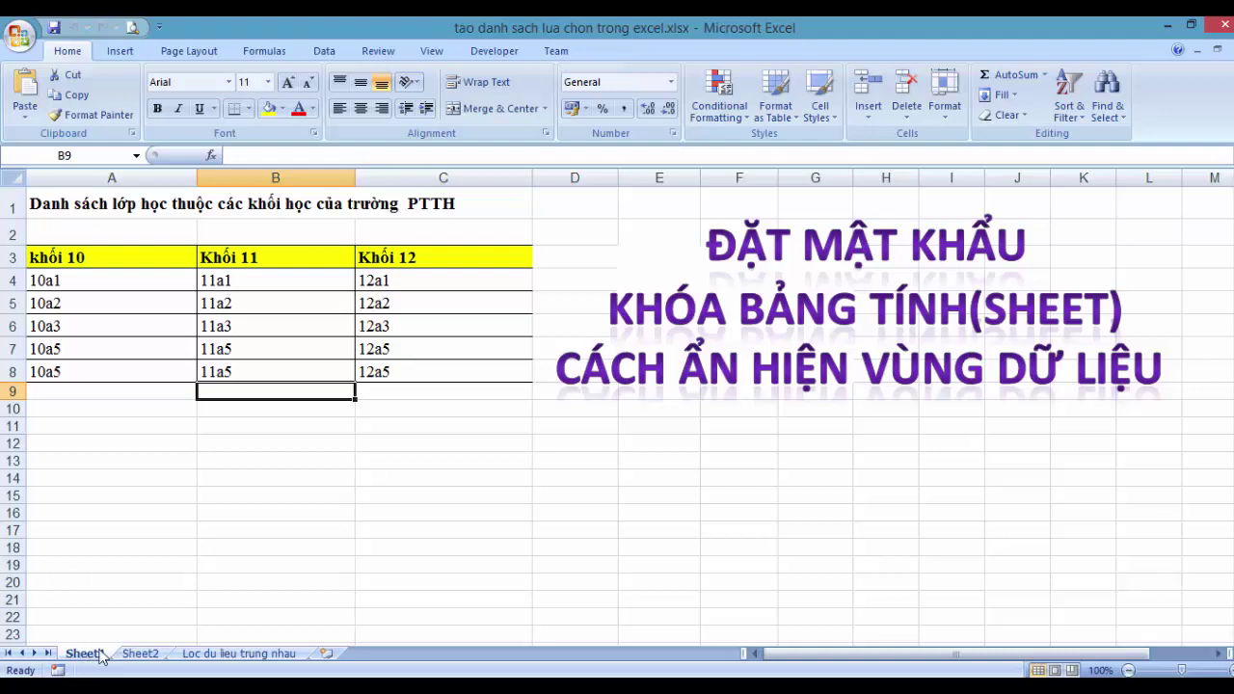
Visit Sheet2 and Loc du lieu trung nhau again before going back to Sheet1.
click(140, 655)
click(231, 654)
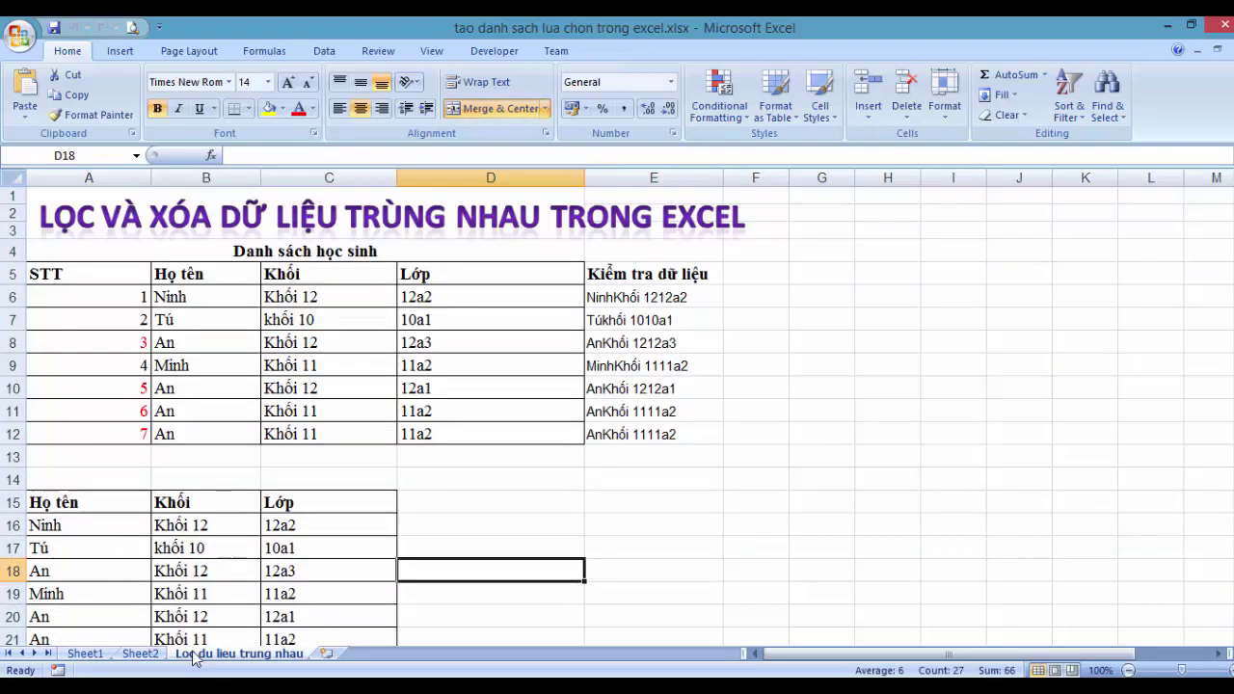
click(87, 655)
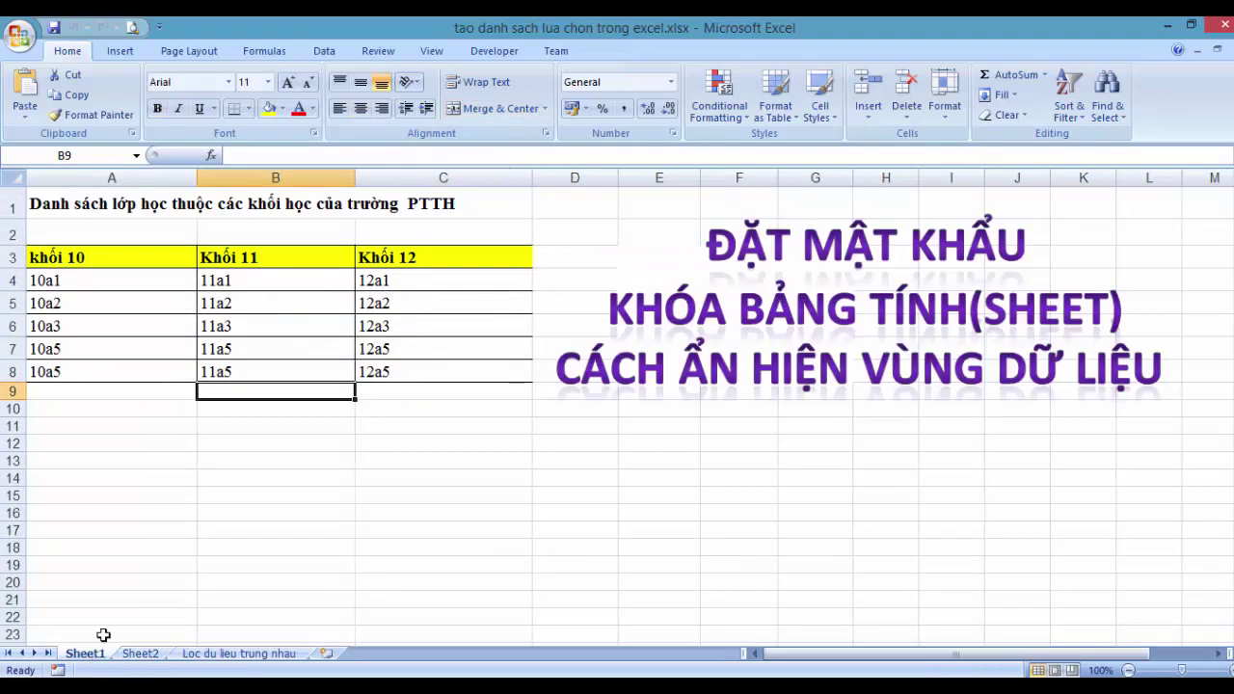
Protect Sheet1 with a confirmed password, allowing only selection of locked and unlocked cells.
click(325, 53)
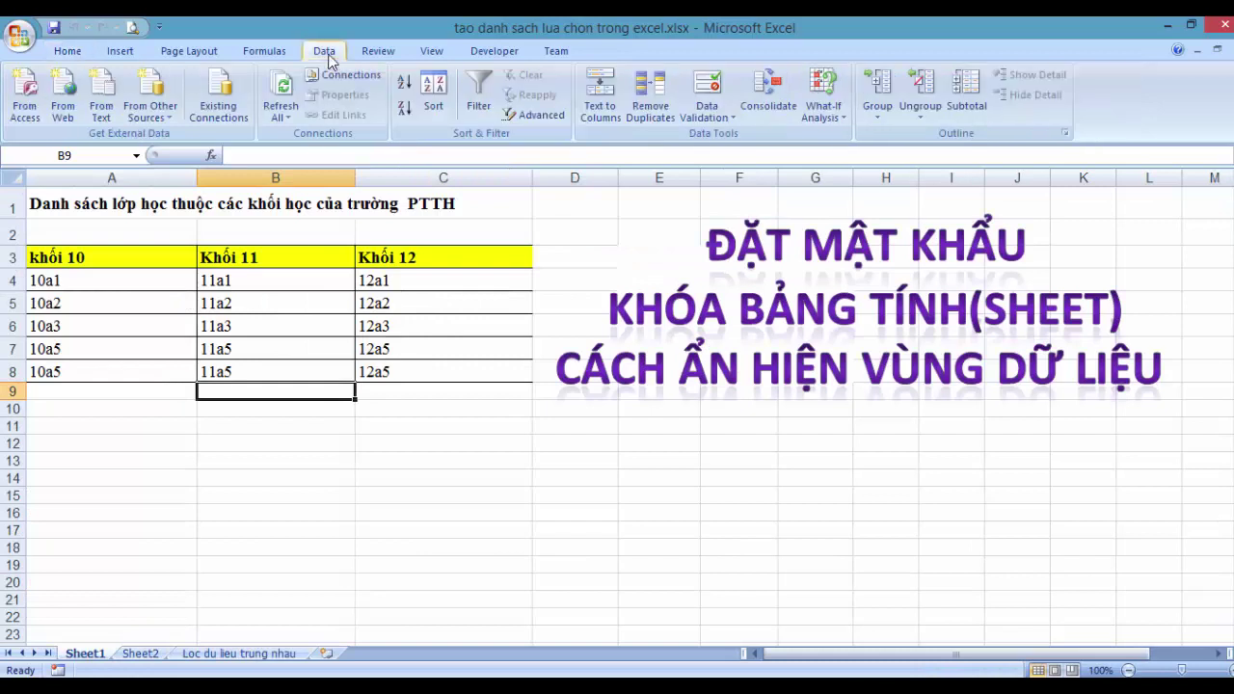
click(373, 52)
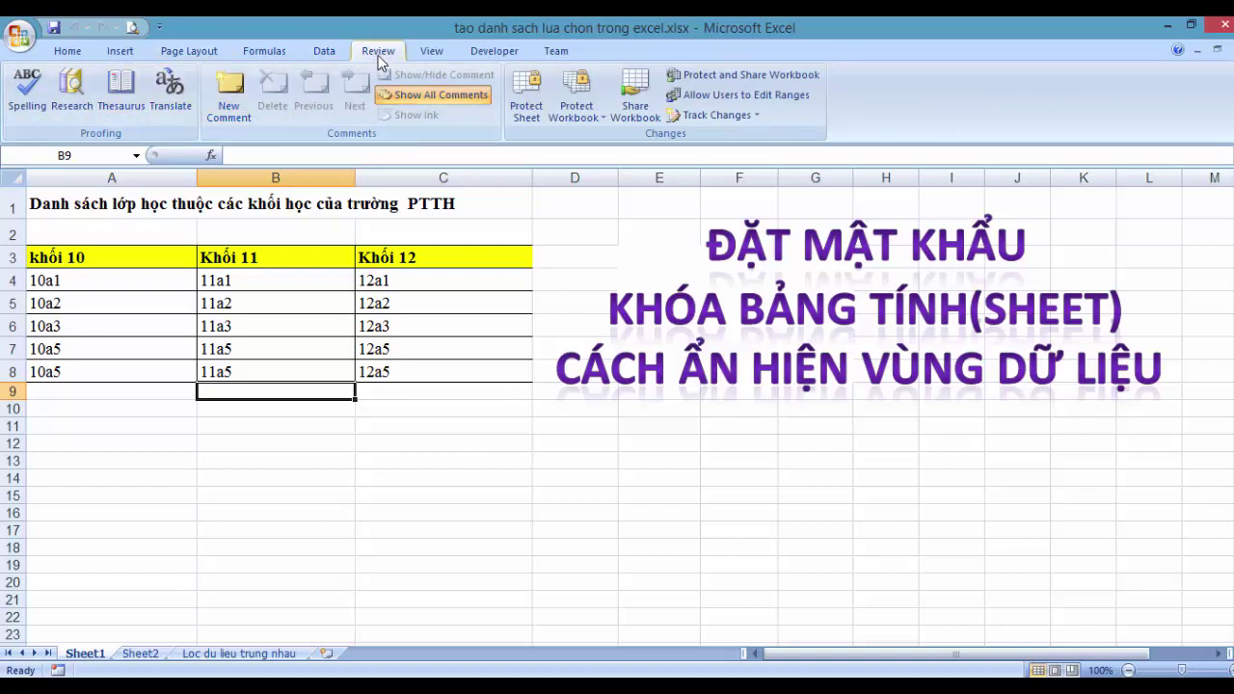
click(529, 93)
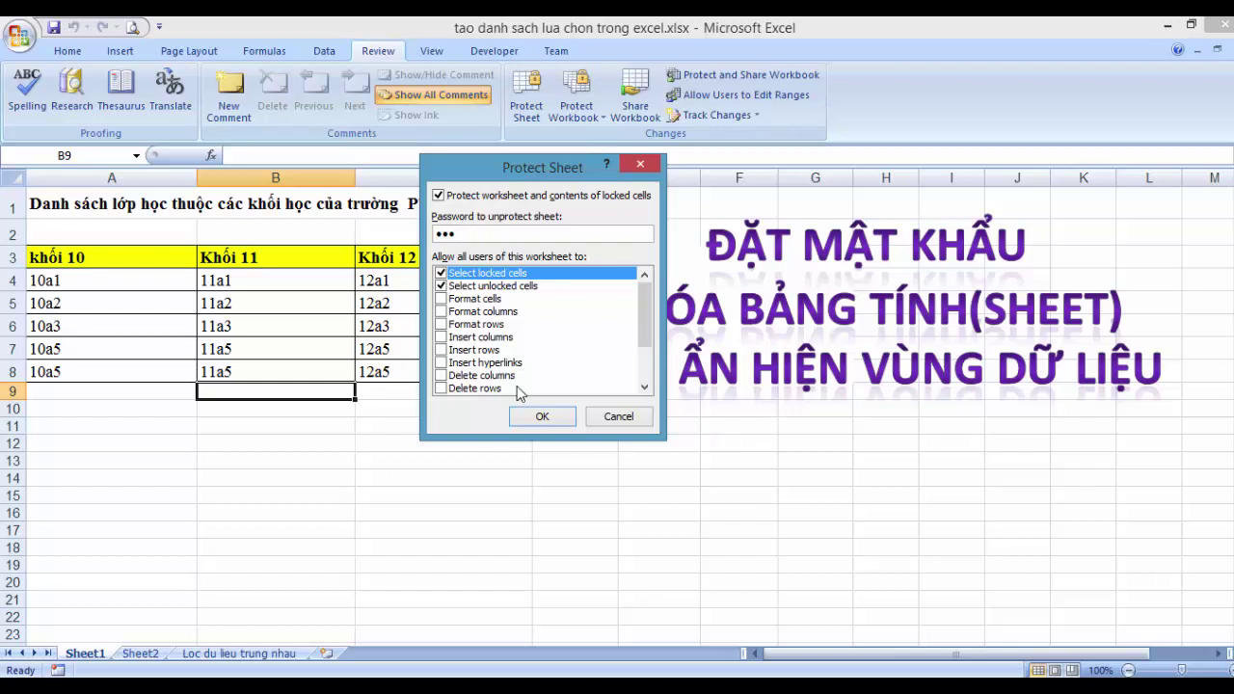
click(540, 415)
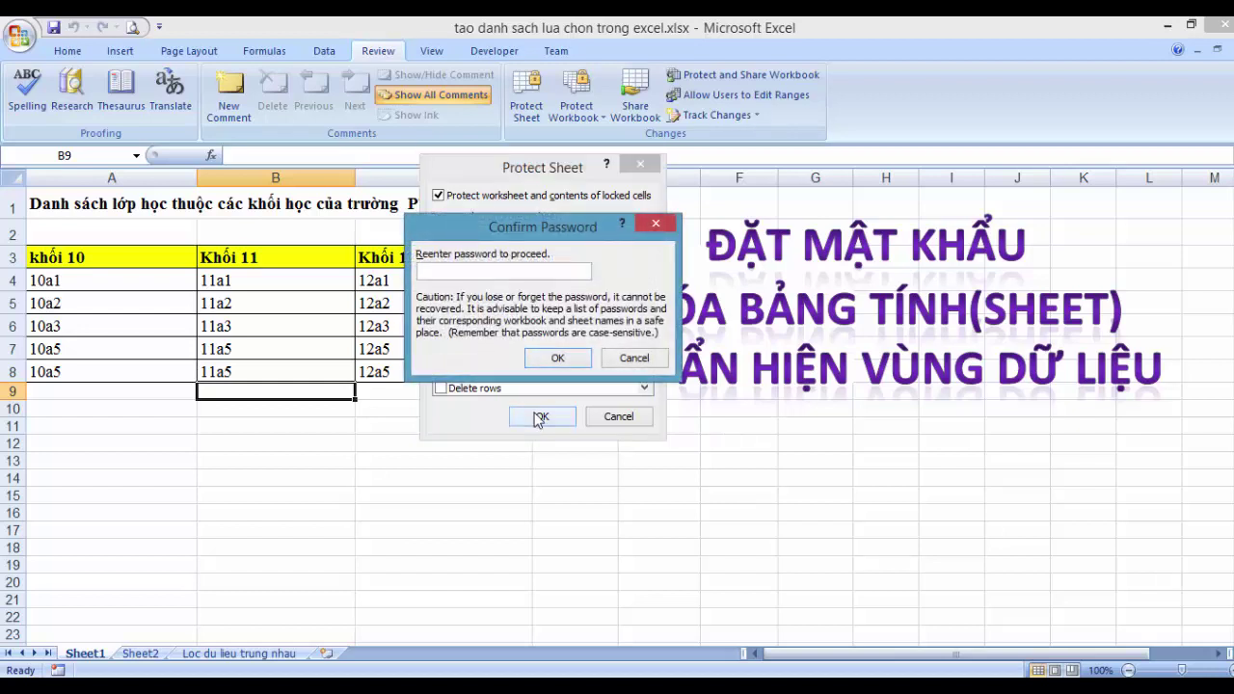
click(557, 358)
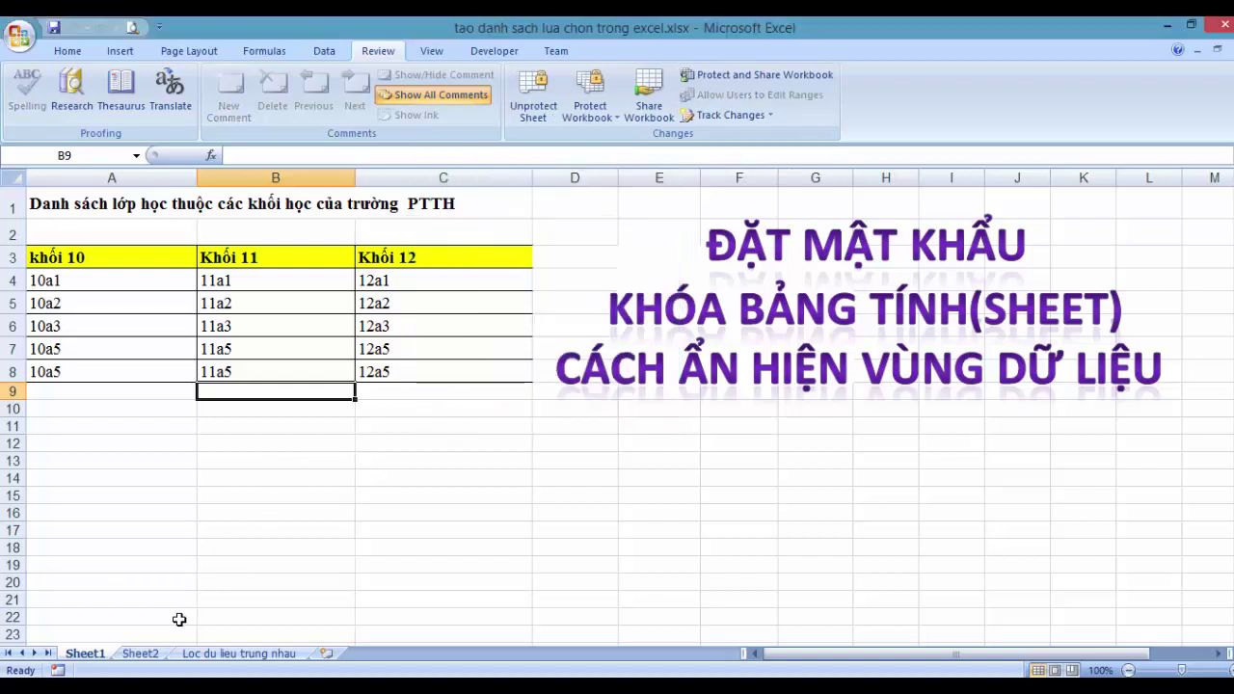
click(144, 656)
click(495, 403)
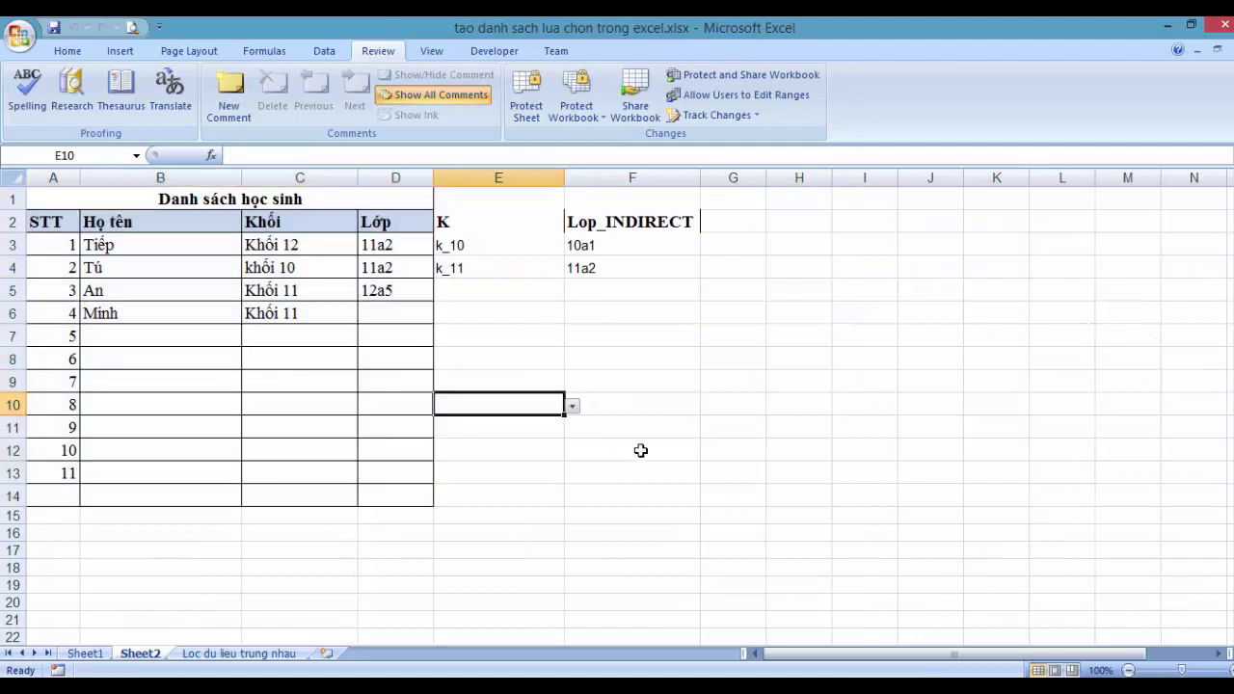
key(alt+space)
key(c)
click(705, 407)
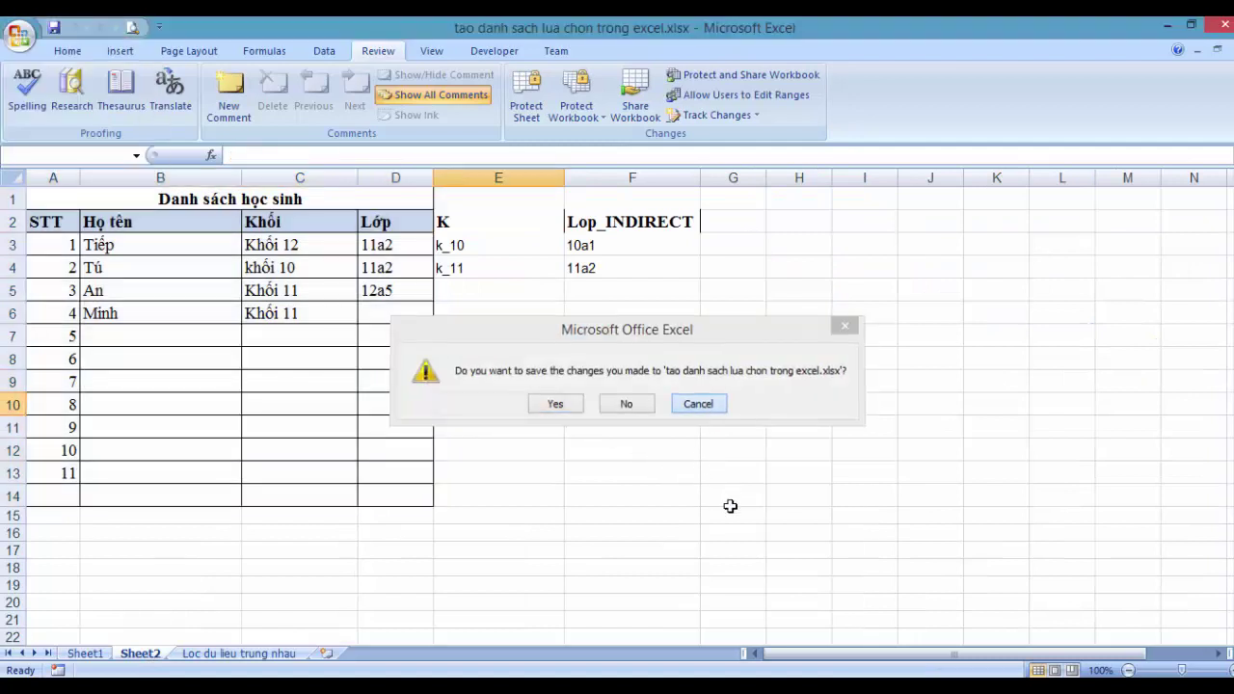
click(735, 520)
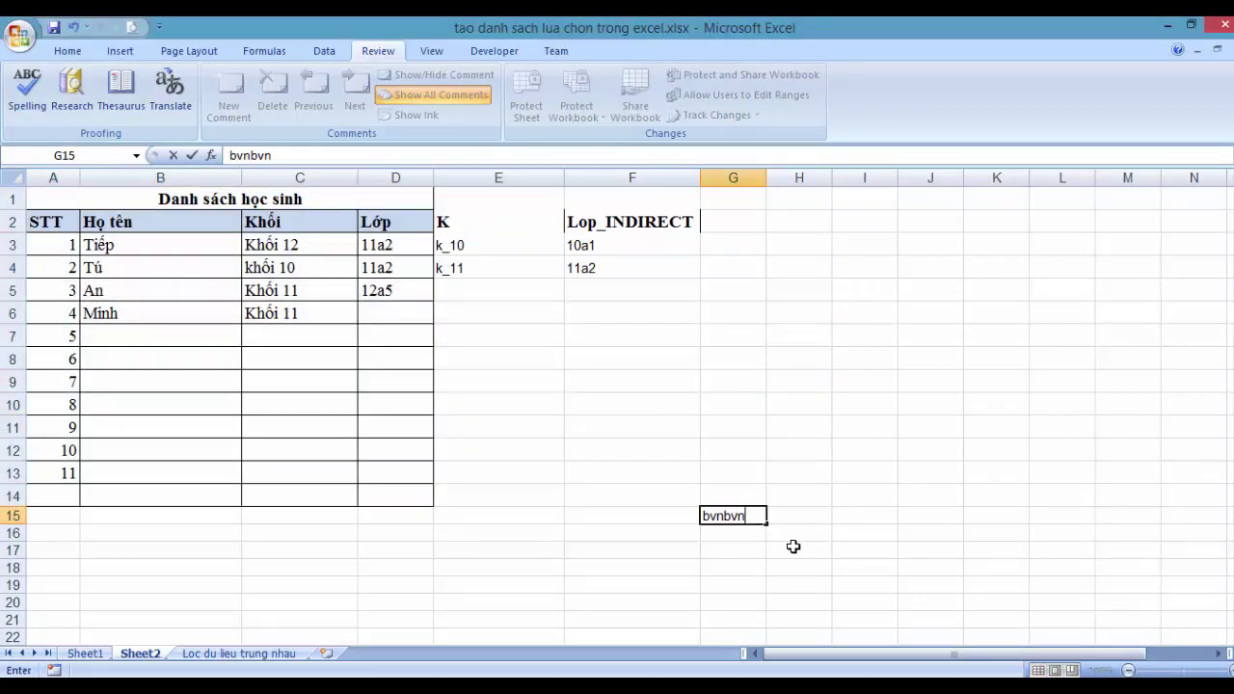
click(794, 547)
click(96, 654)
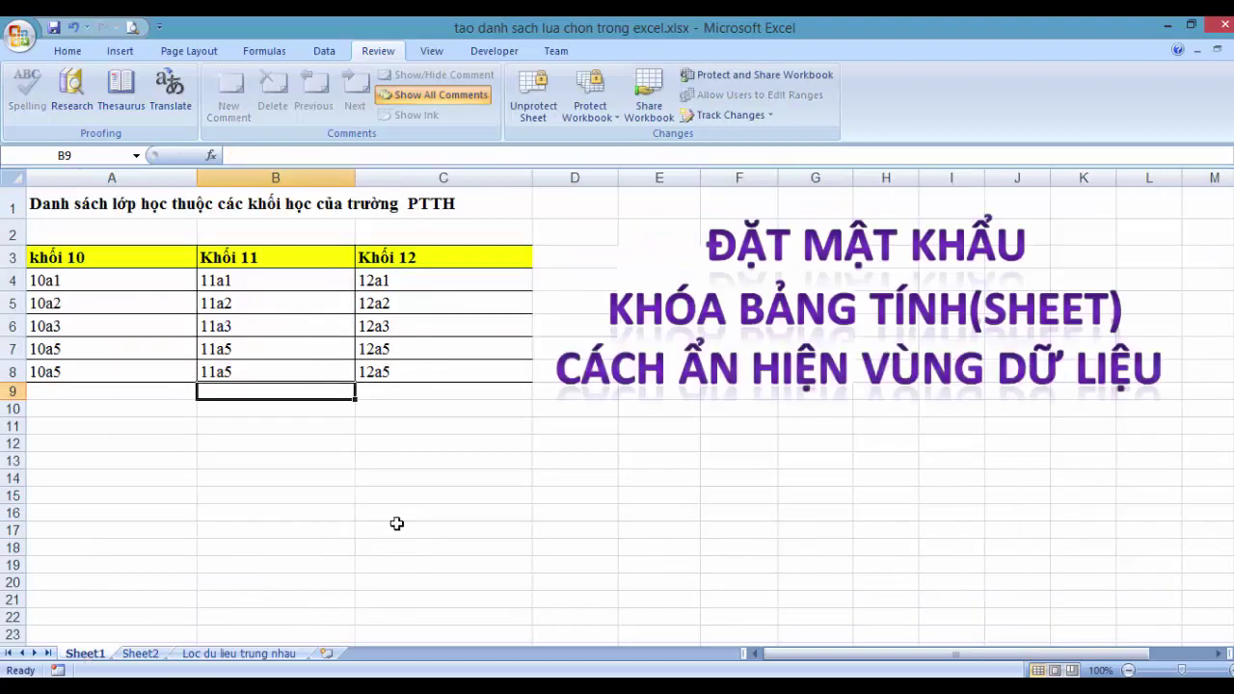
click(439, 527)
double_click(438, 528)
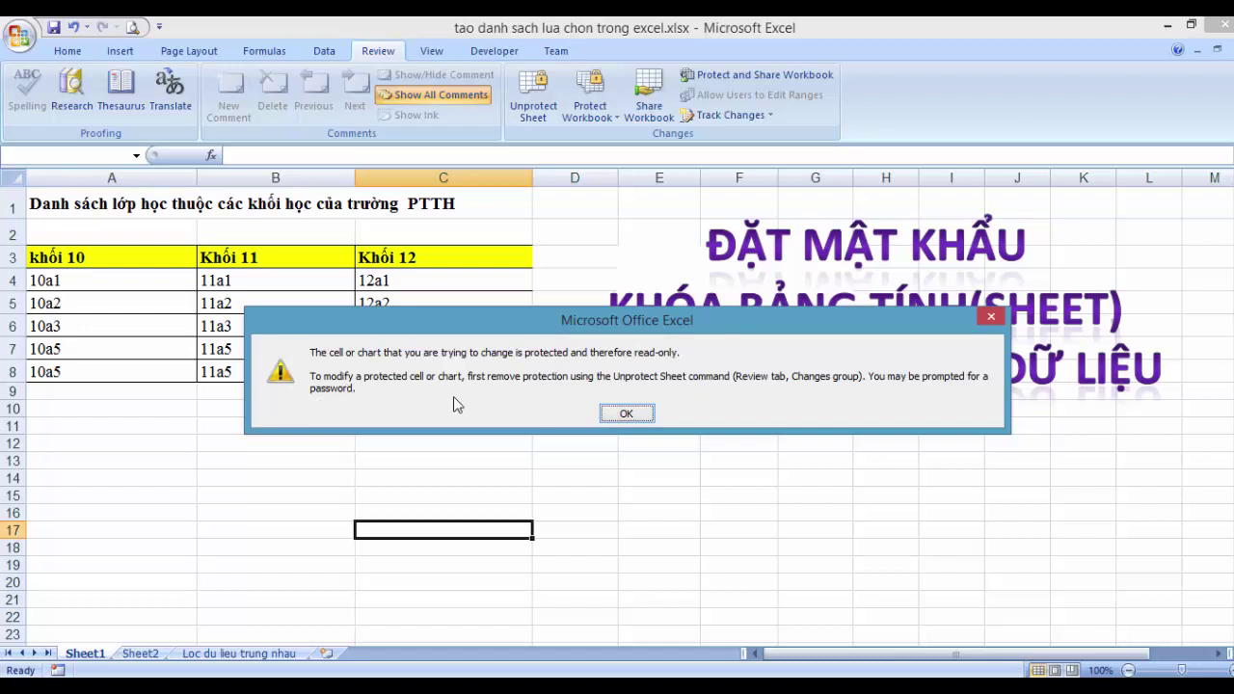
click(620, 416)
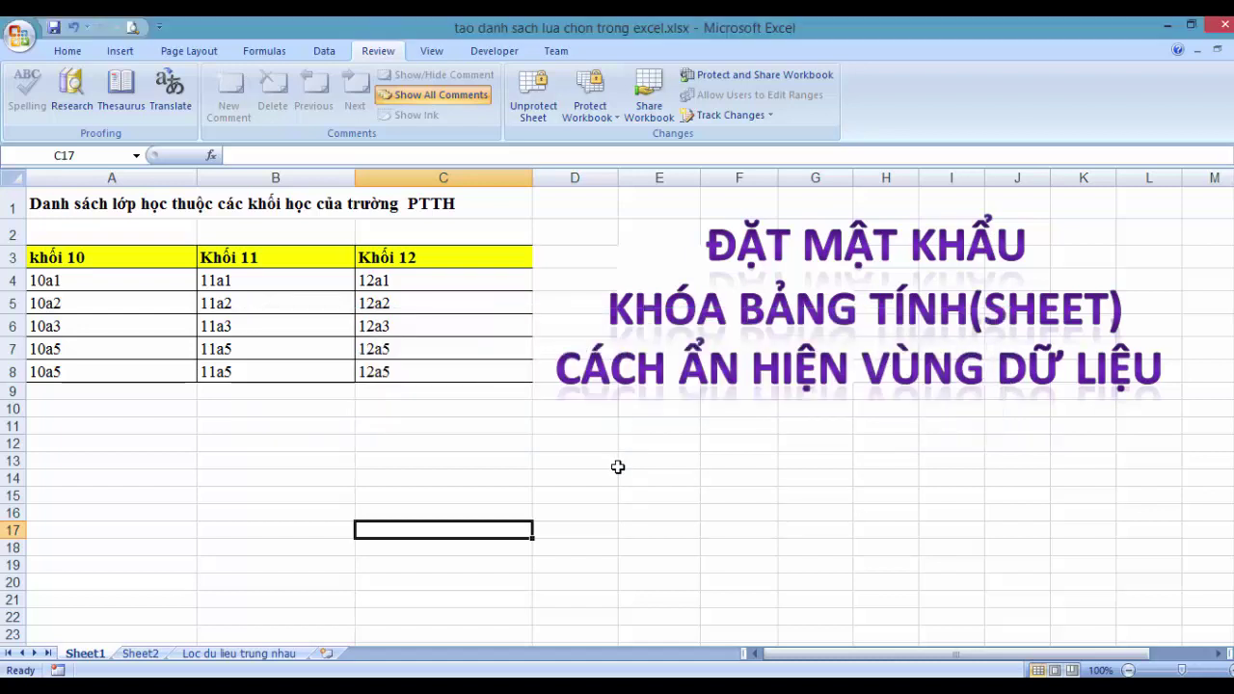
double_click(276, 443)
click(625, 412)
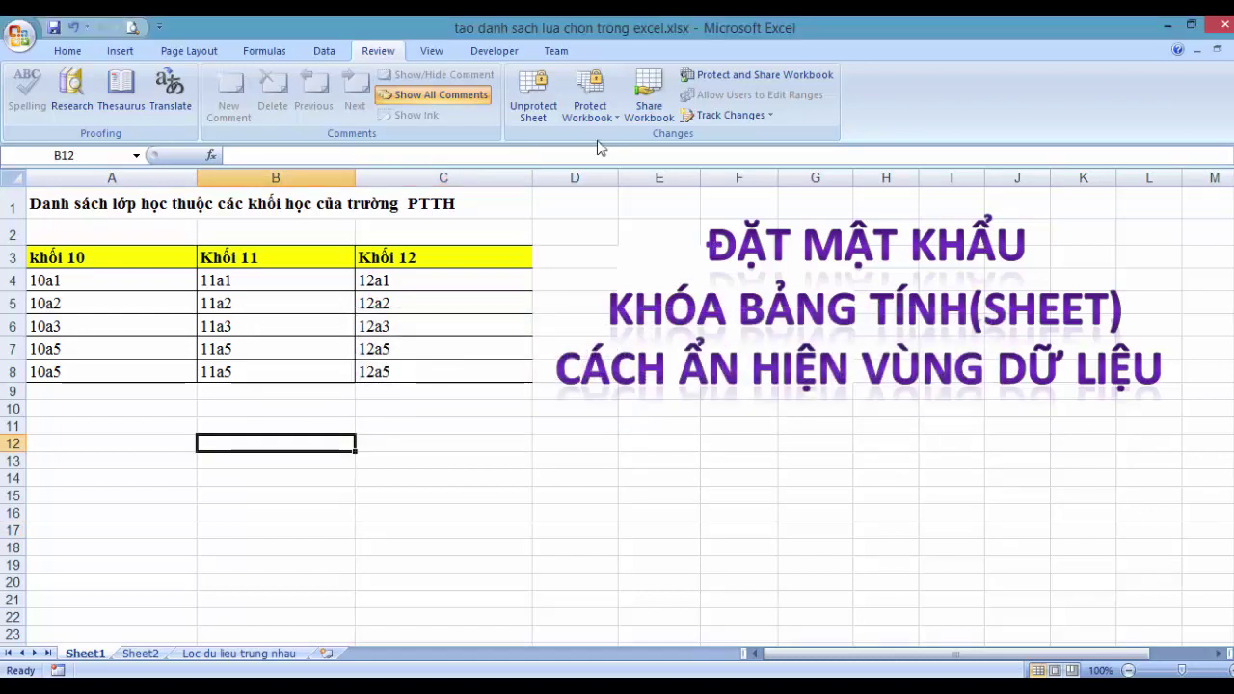
Unprotect Sheet1 by entering its password.
click(531, 94)
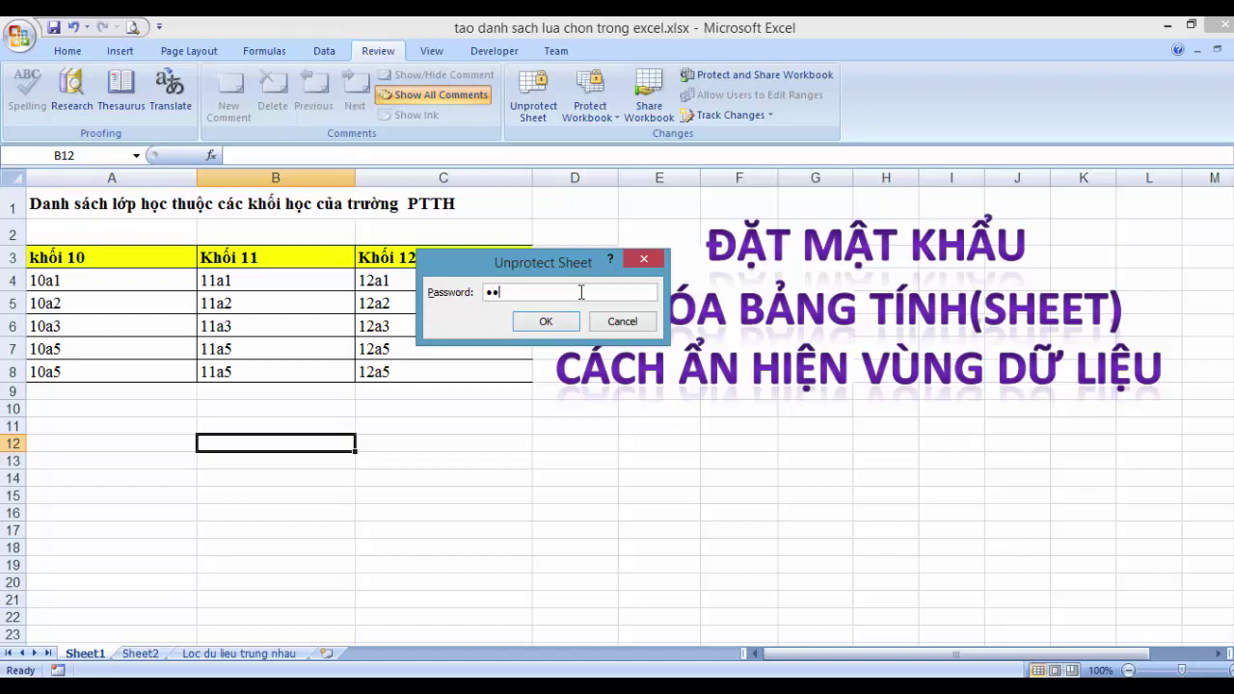
text(3)
click(546, 322)
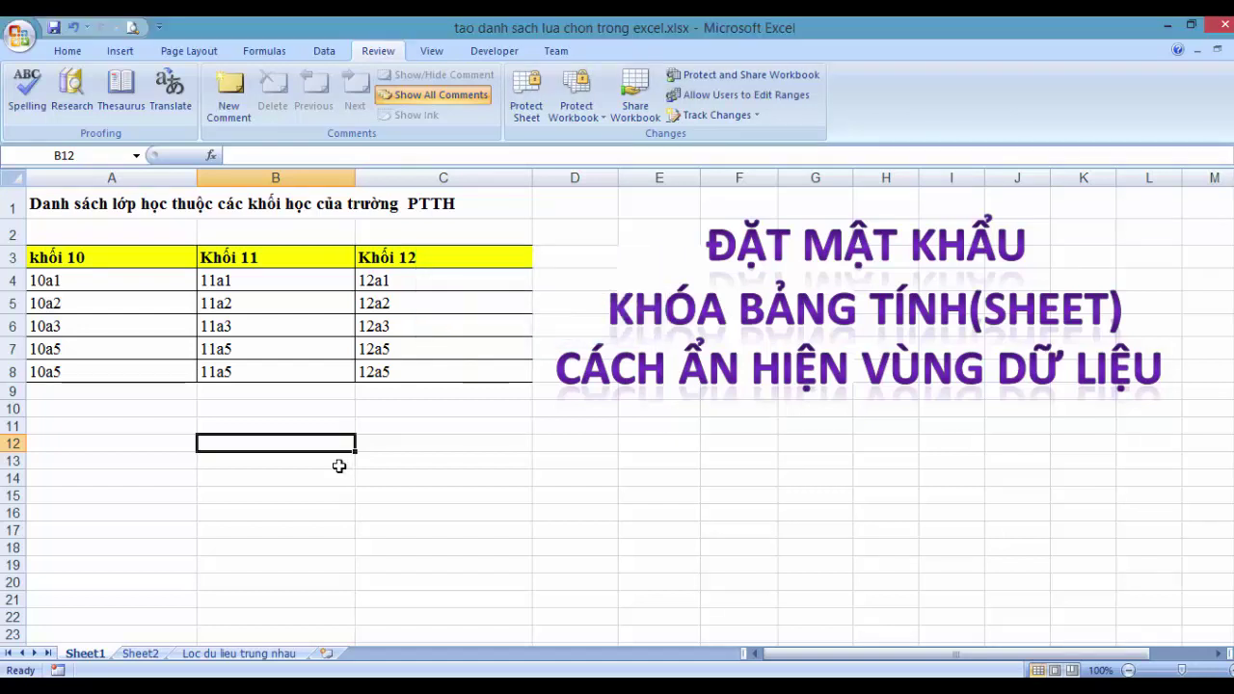
Type test text vcbv and vnbvnb below the class list, cancelling the unfinished jhj entry in B11.
text(vcbv)
click(318, 495)
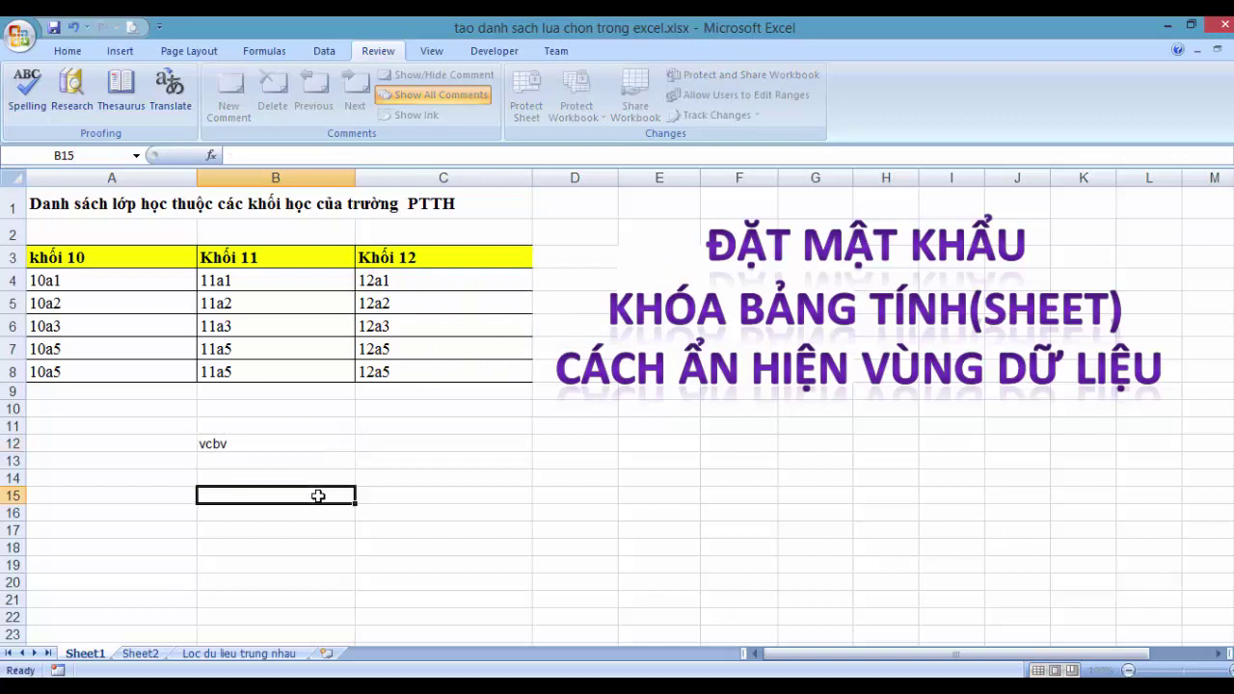
text(vnbvnb)
click(310, 424)
text(jh)
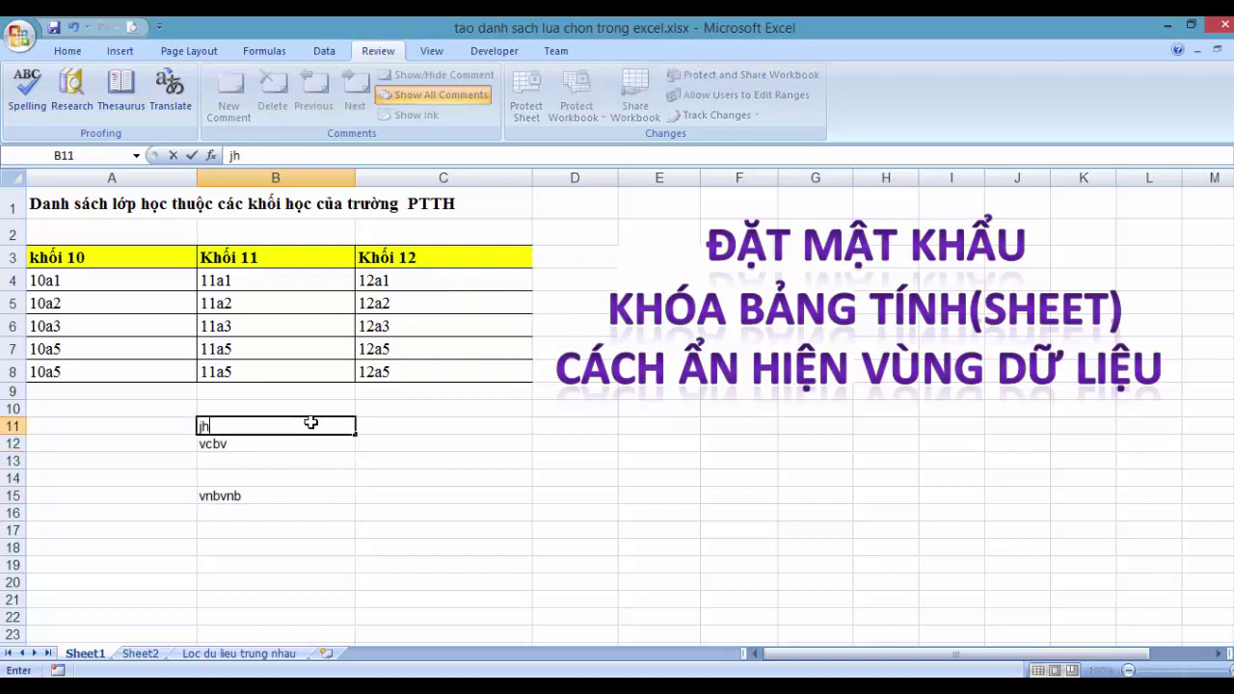
text(j)
key(Escape)
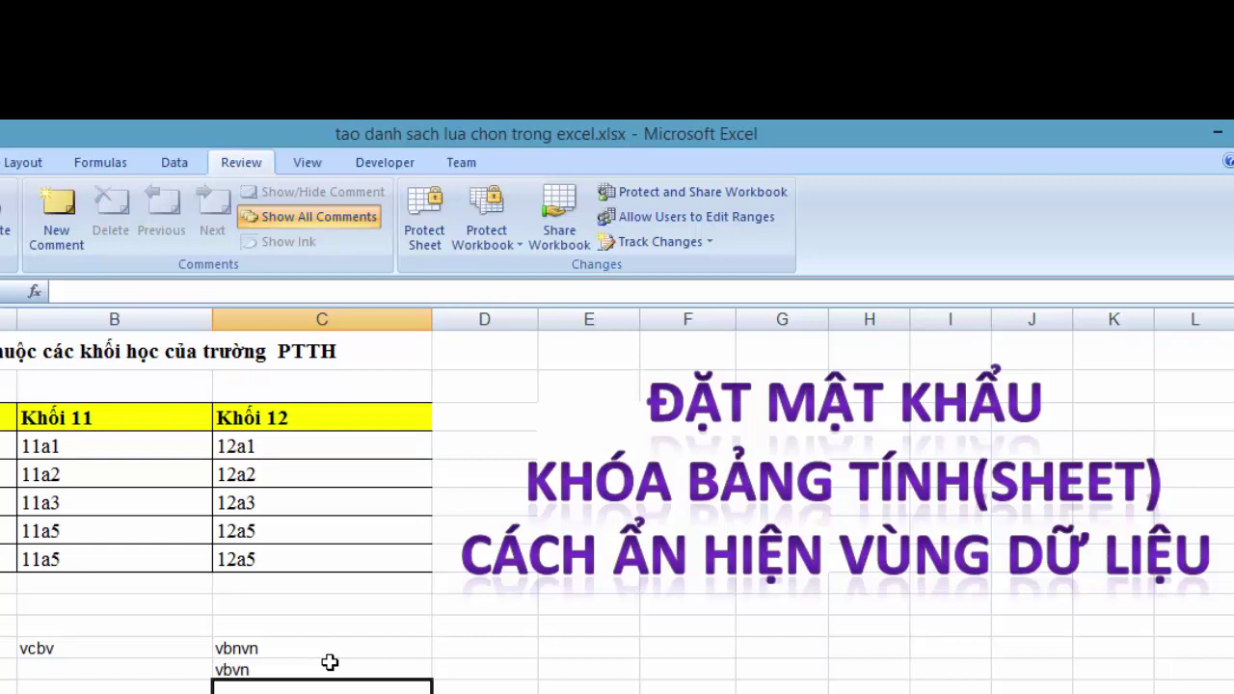
Password-protect Sheet1 again with a confirmed password.
click(424, 210)
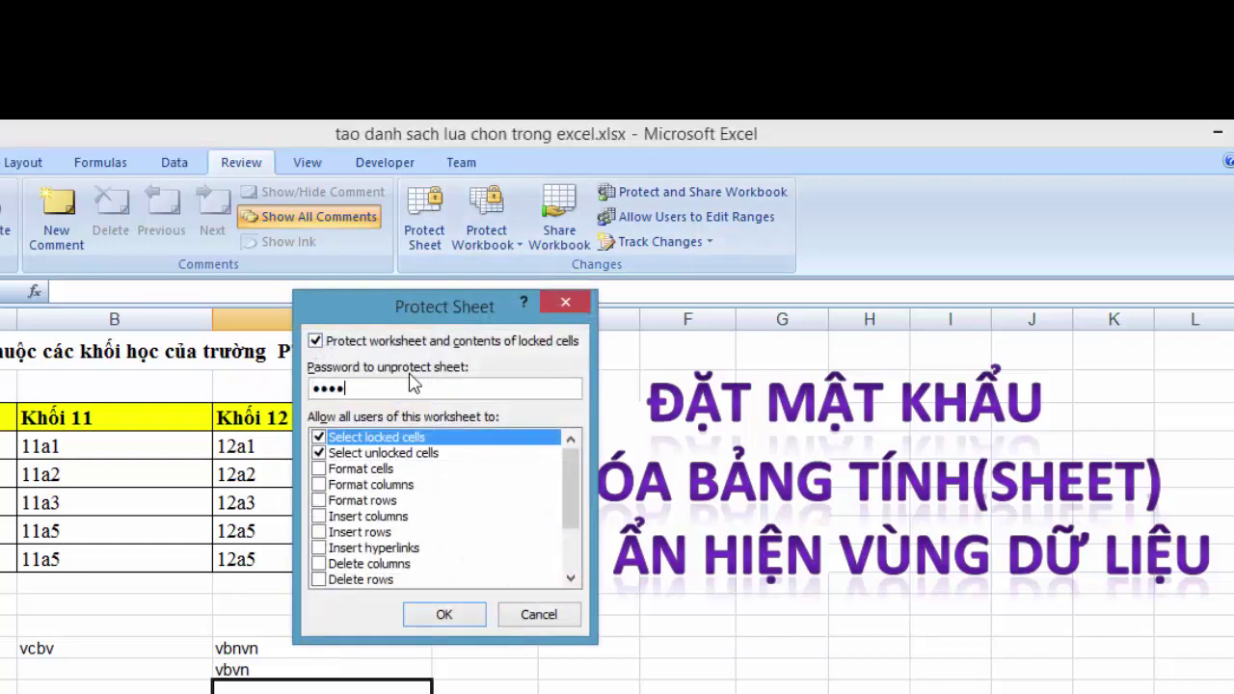
click(444, 615)
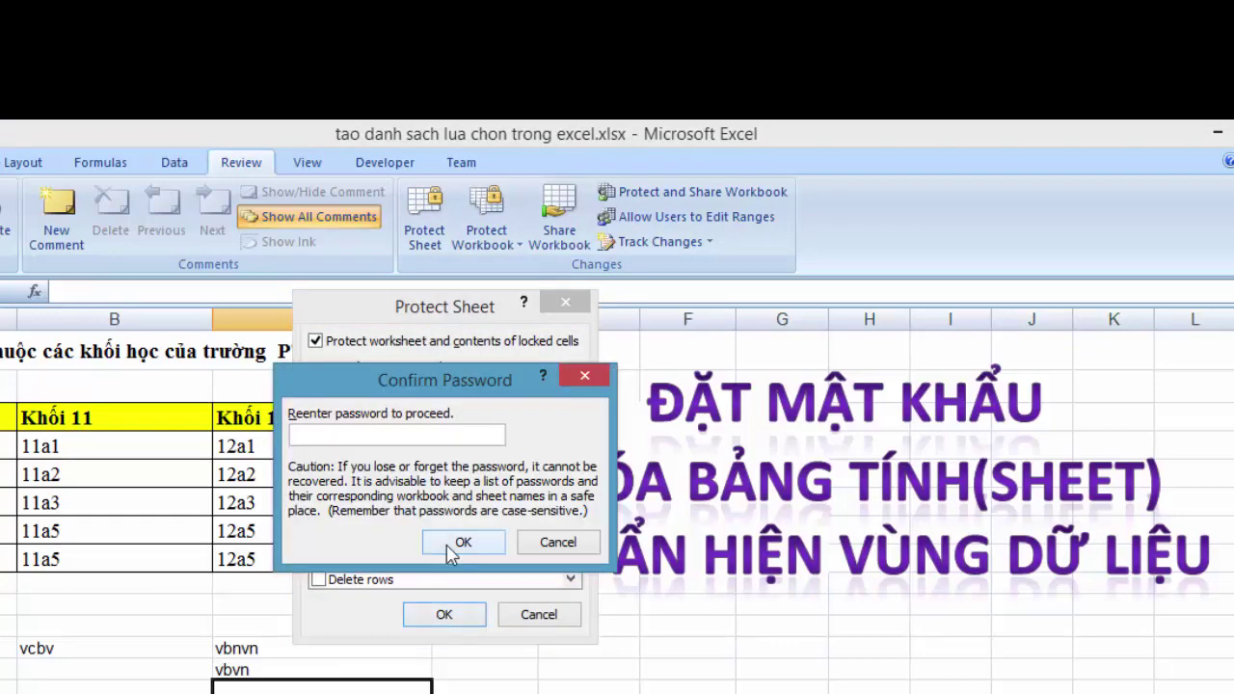
click(462, 544)
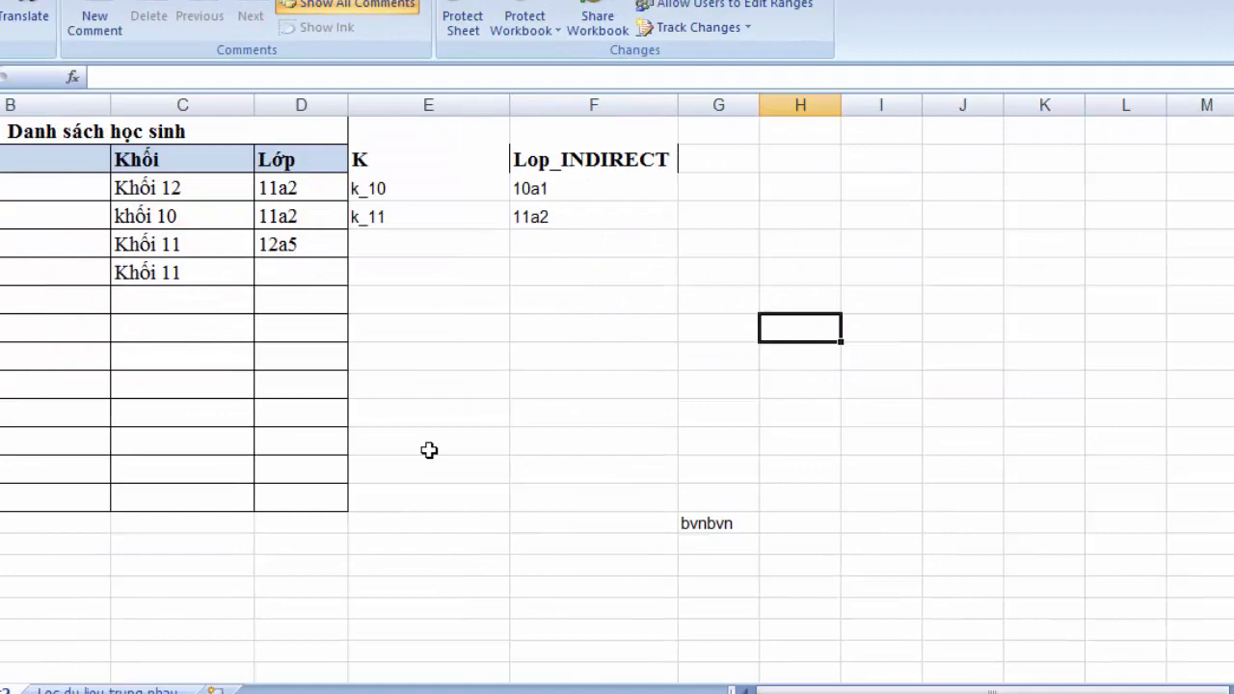
Type nbnvb in column F, try editing a cell on protected Sheet1, dismiss the warning, and start unprotecting.
click(532, 433)
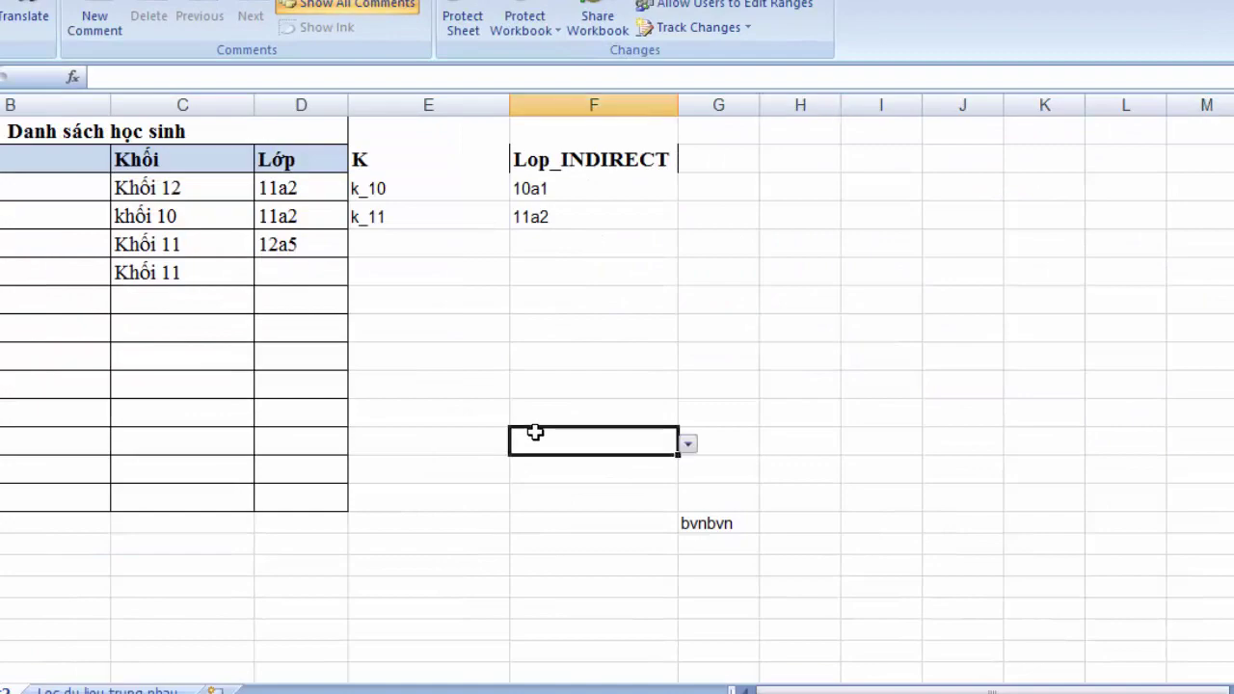
text(nbnvb)
click(491, 540)
click(3, 688)
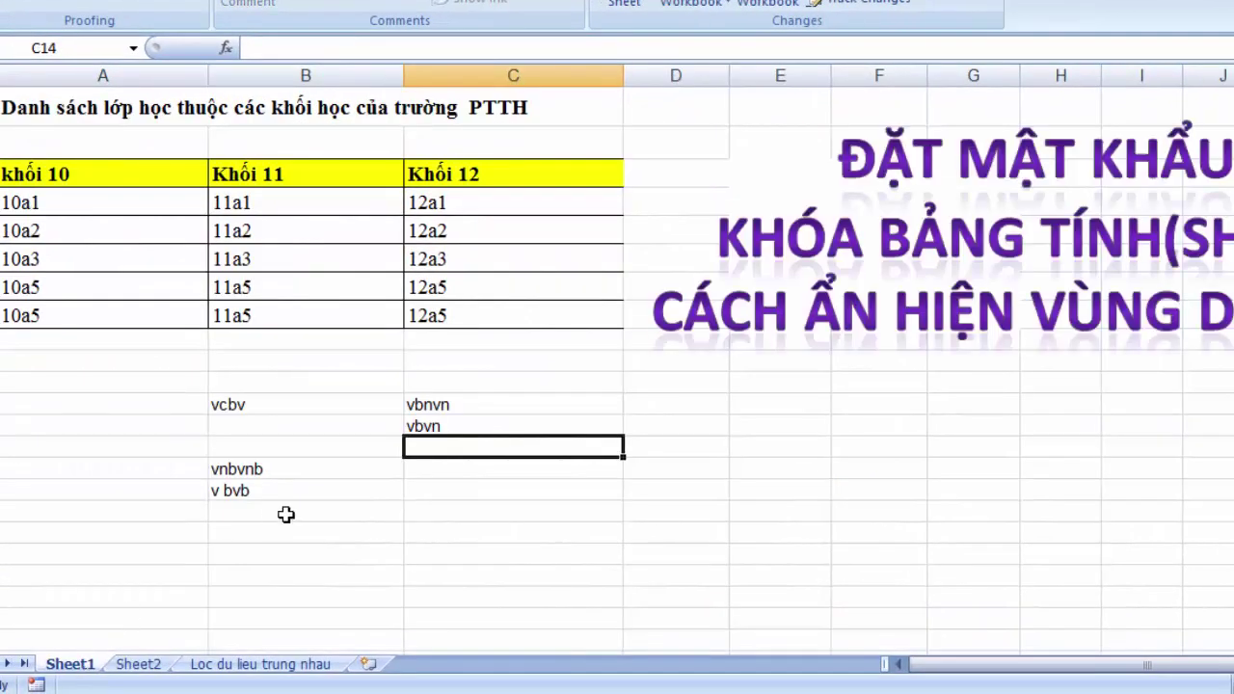
click(539, 573)
double_click(539, 573)
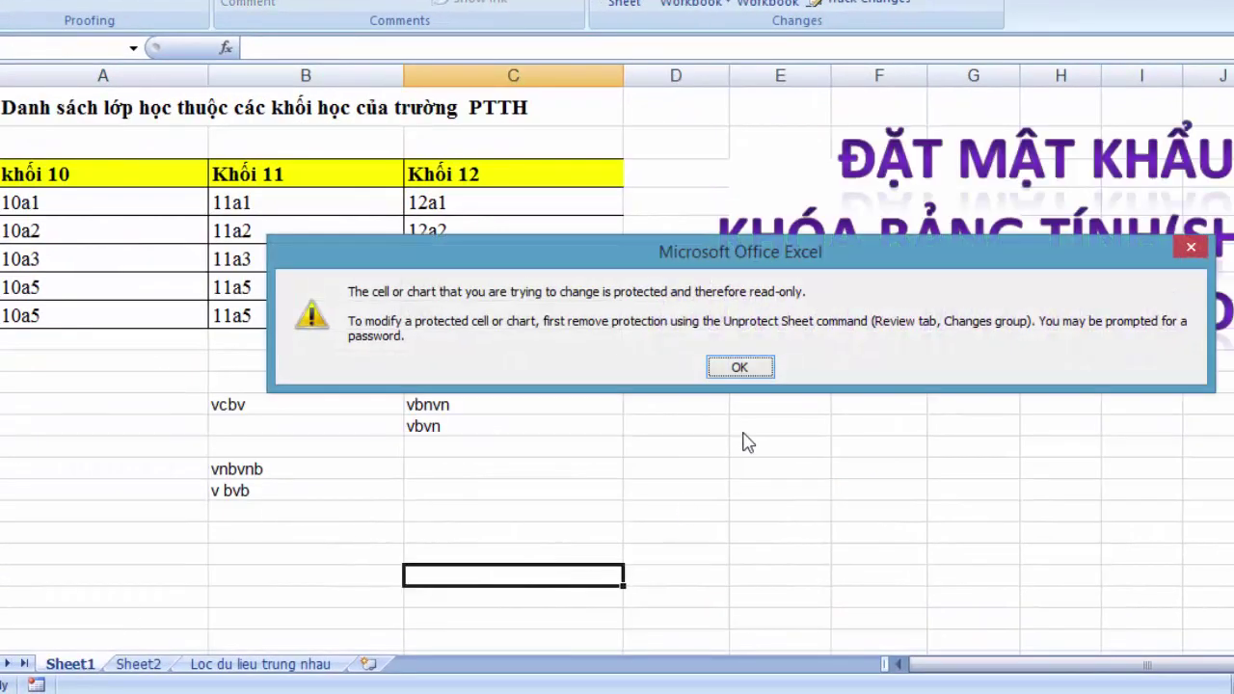
click(739, 365)
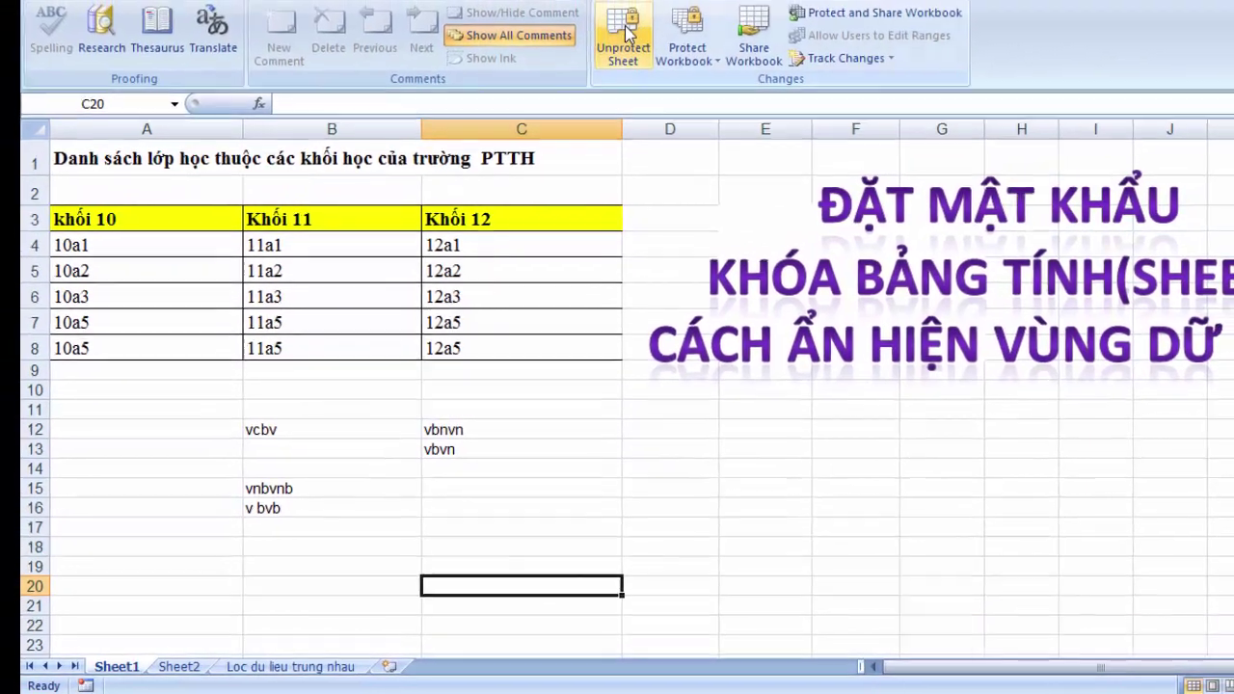
click(625, 31)
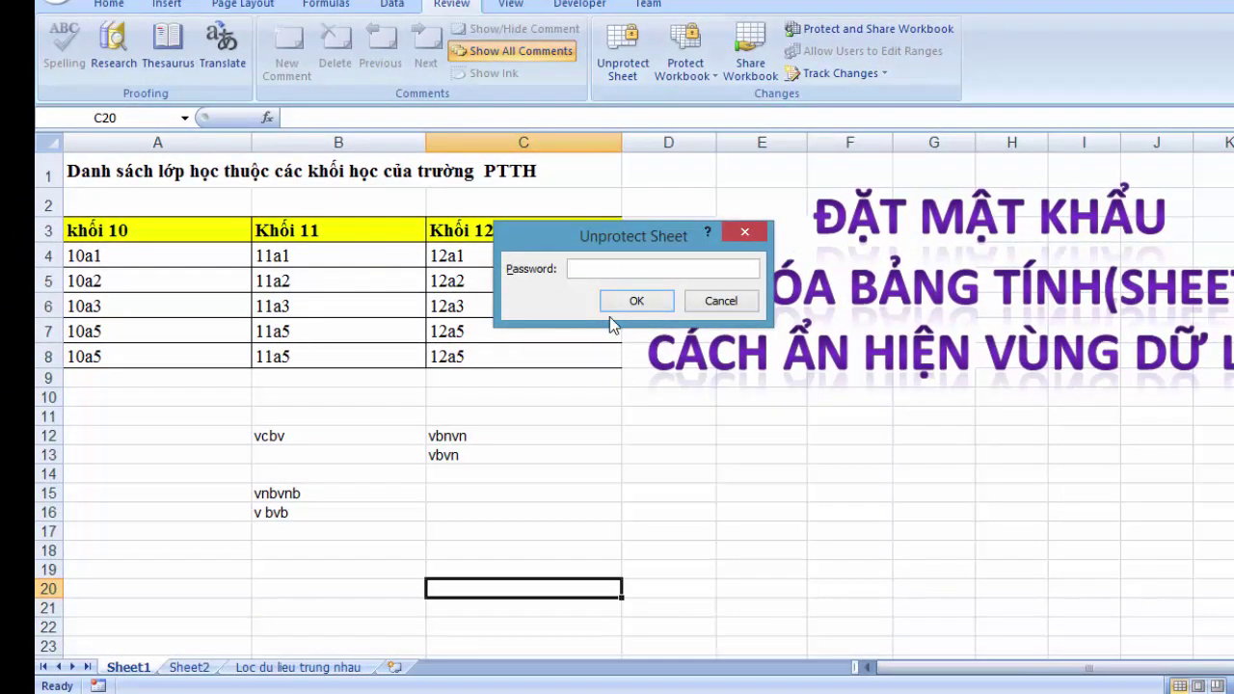
Unprotect Sheet1 with its password and enter fdg in D16.
click(639, 302)
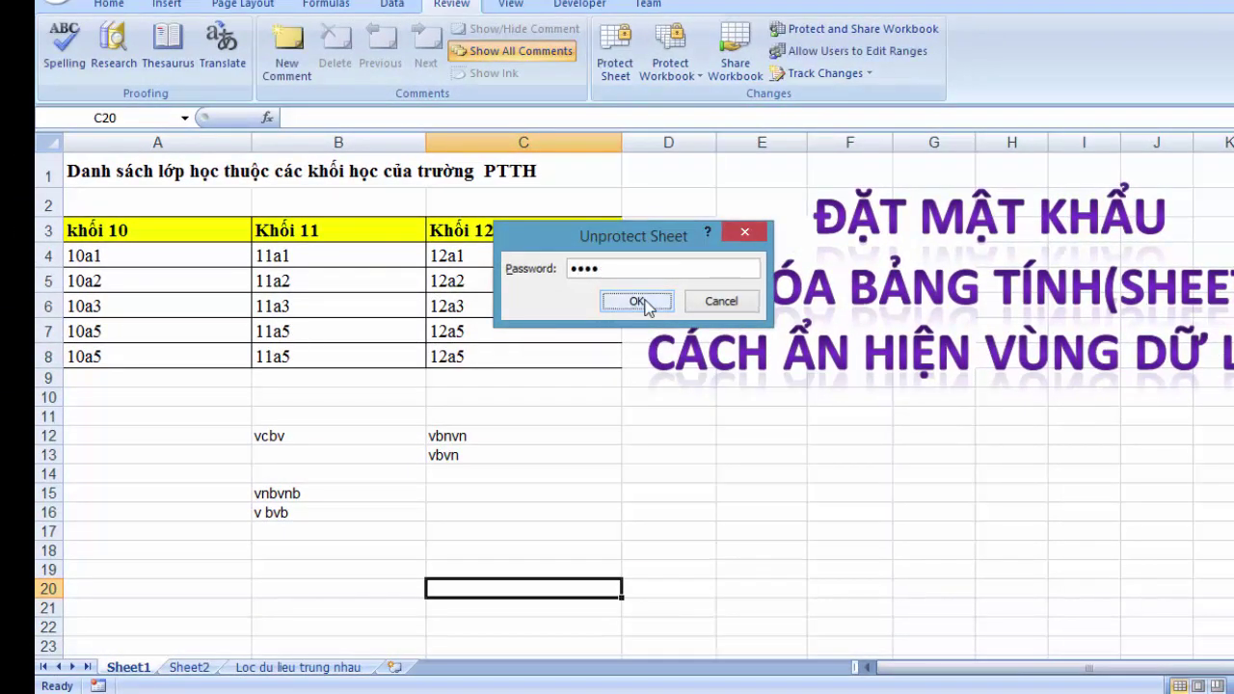
click(695, 521)
text(fdg)
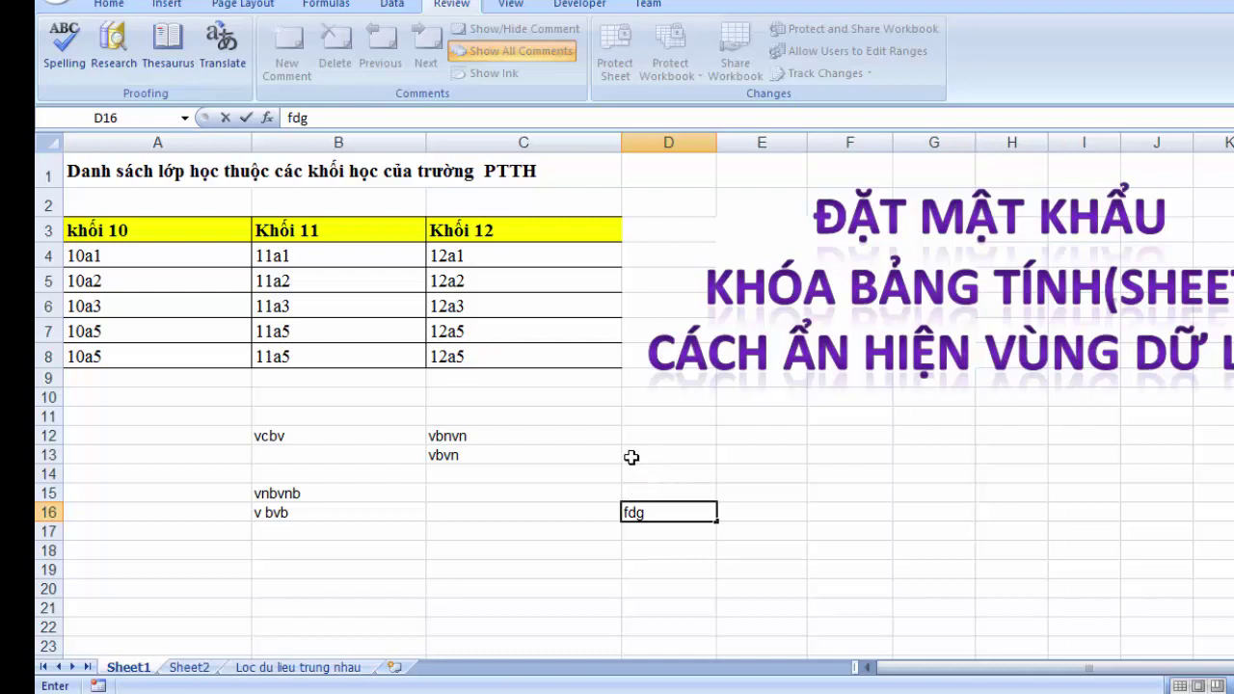
click(590, 454)
Enter vfcvbg in C16, then close Excel and reopen 'tao danh sach lua chon trong excel.xlsx'.
click(549, 509)
text(v)
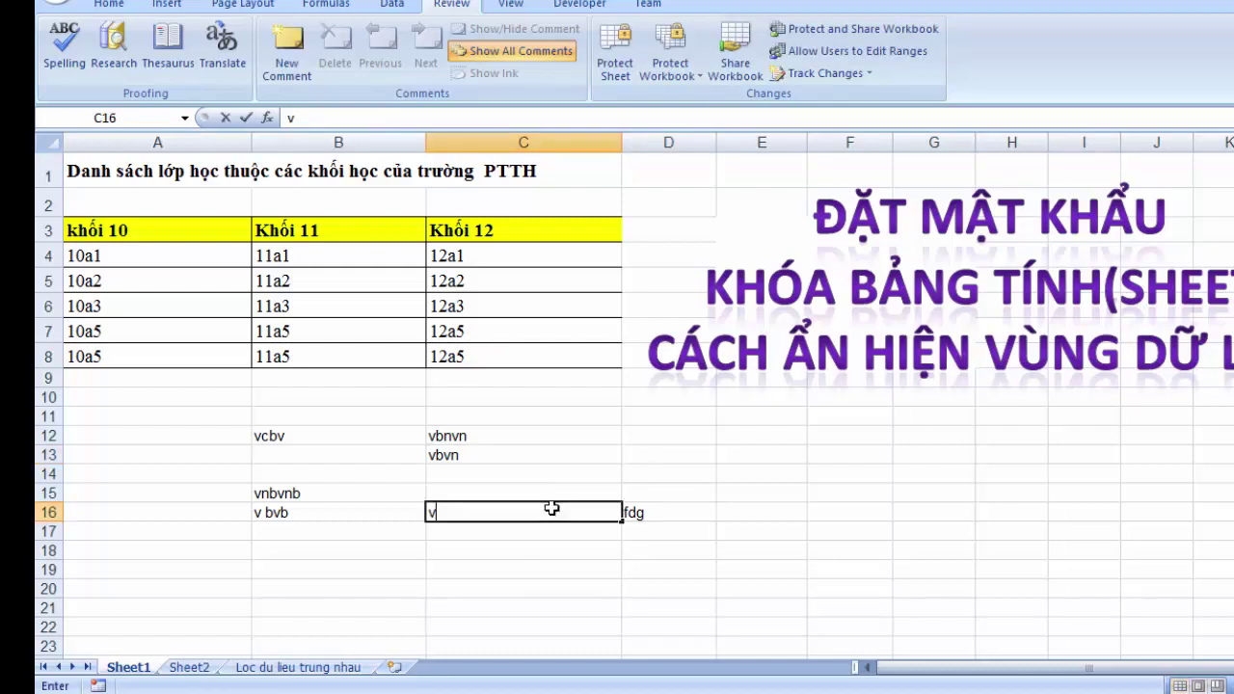
text(fcvbg)
click(723, 476)
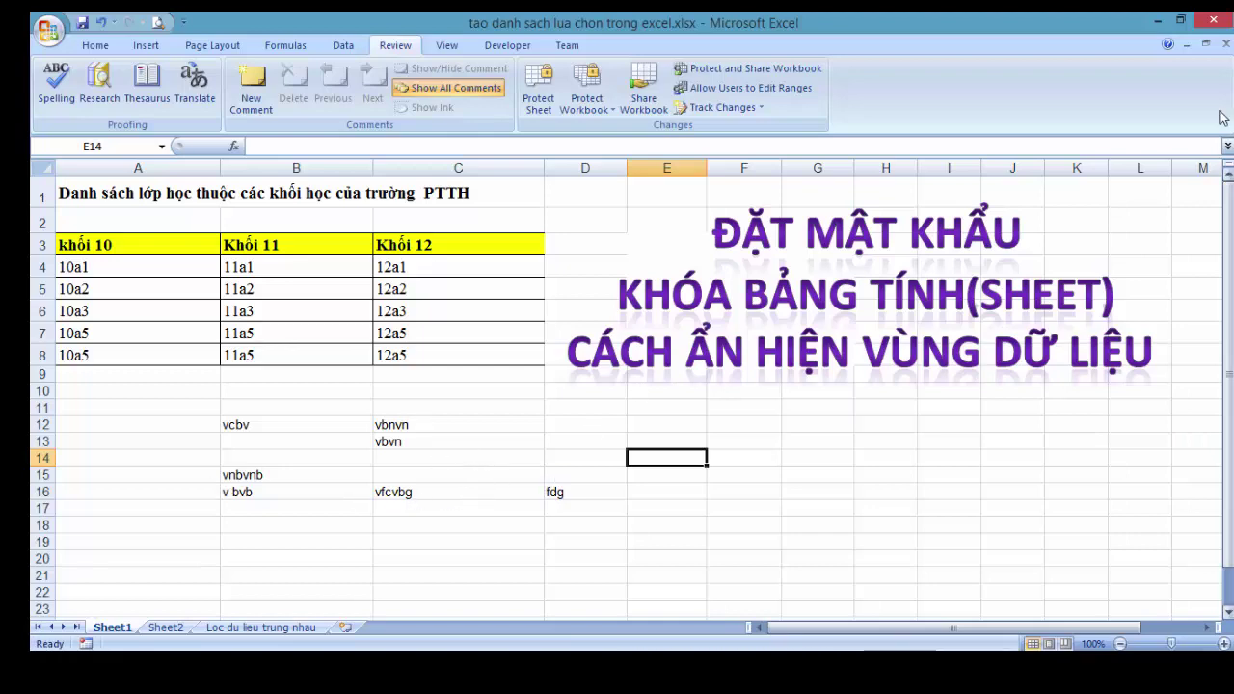
click(1213, 19)
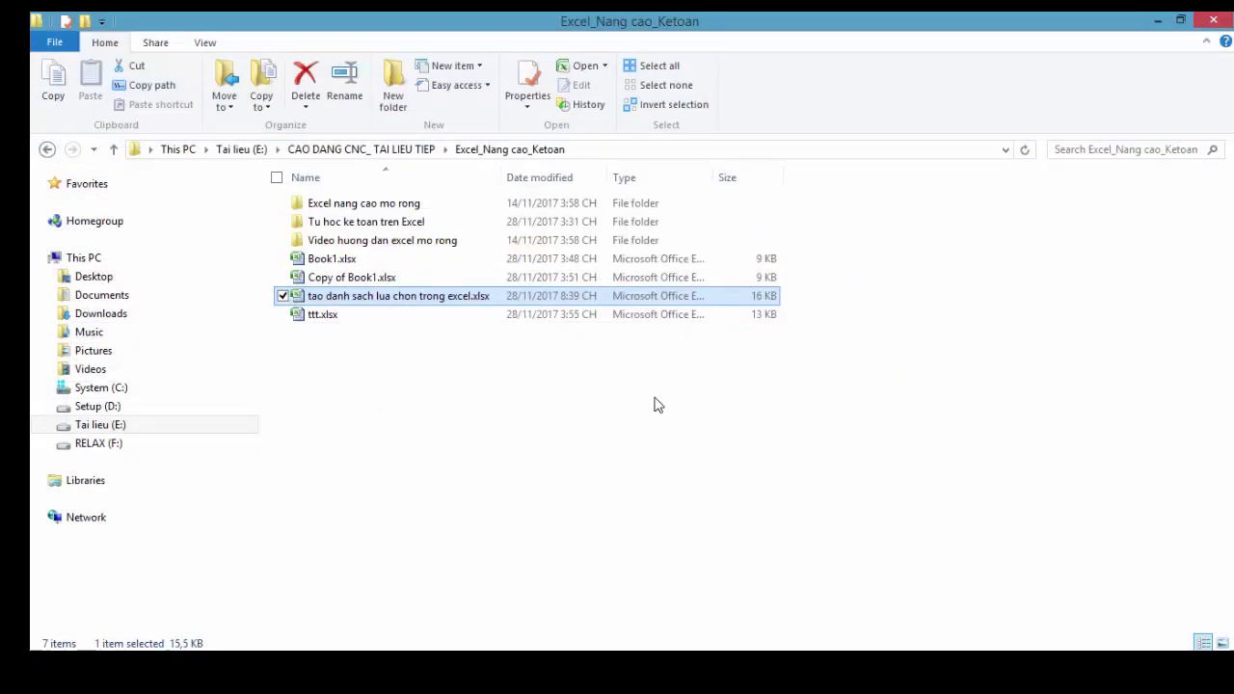
double_click(405, 298)
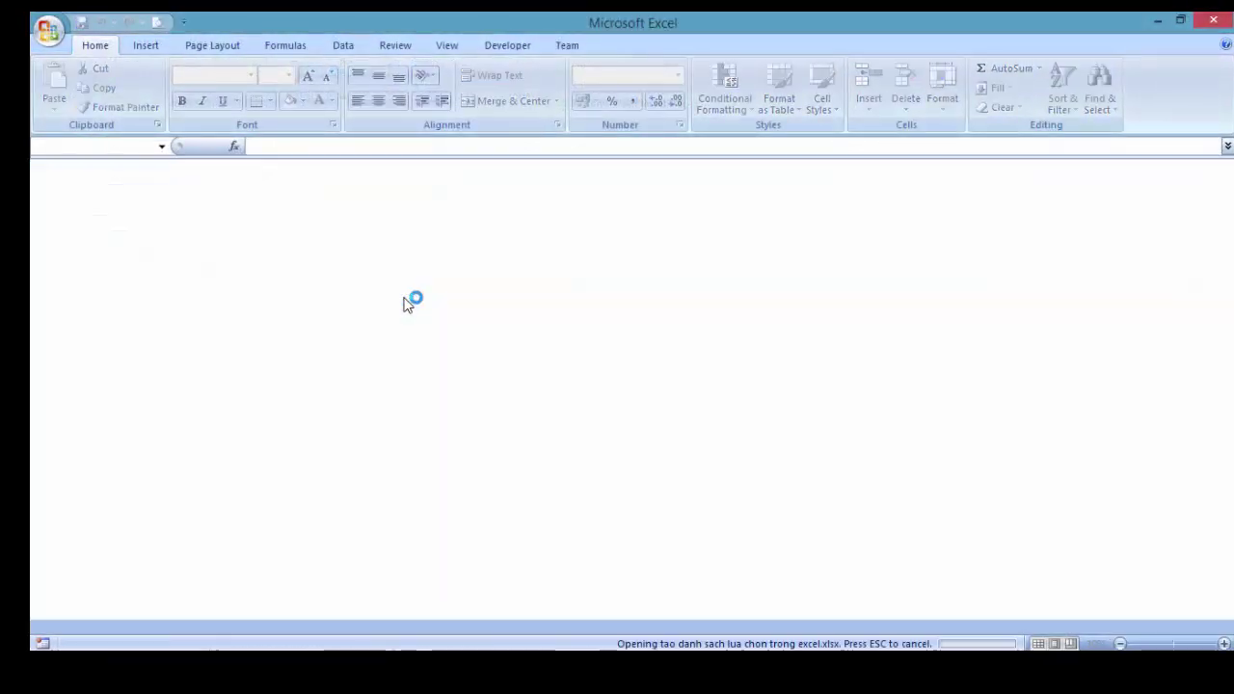
Enter vbvnvbn in cell C19.
click(498, 542)
text(vbvnvbn)
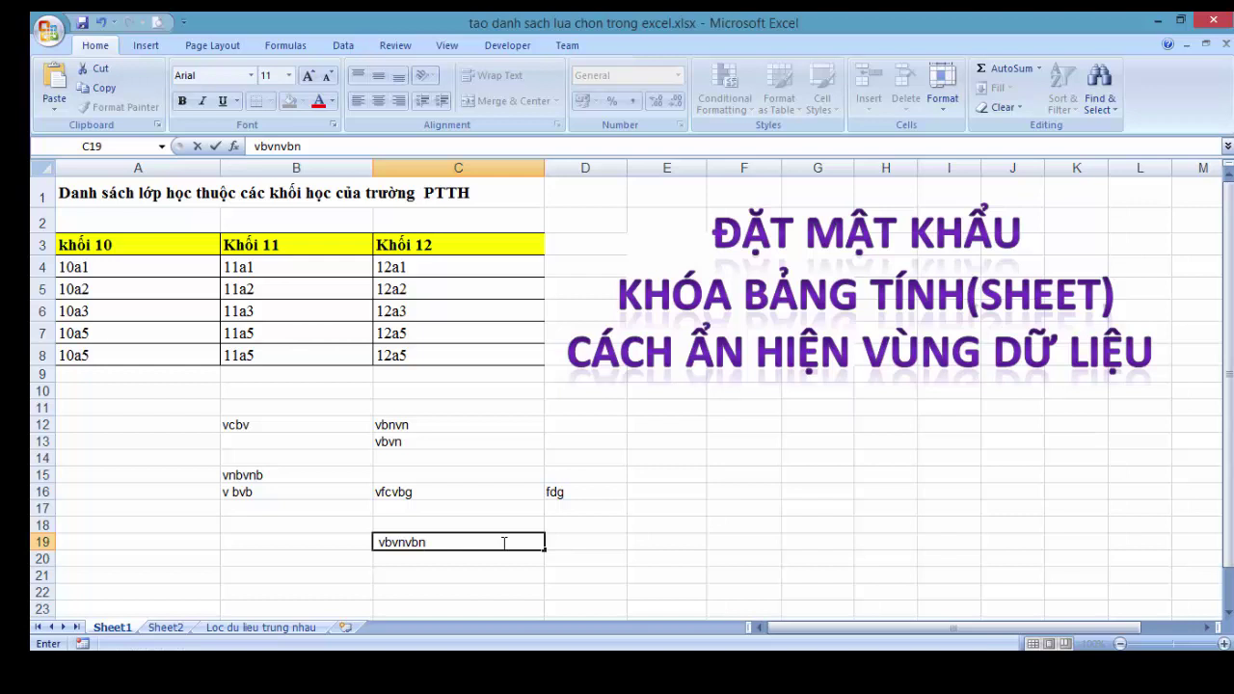
click(503, 525)
Bring up the Protect Sheet options and cancel, leaving Sheet1 unprotected.
click(397, 45)
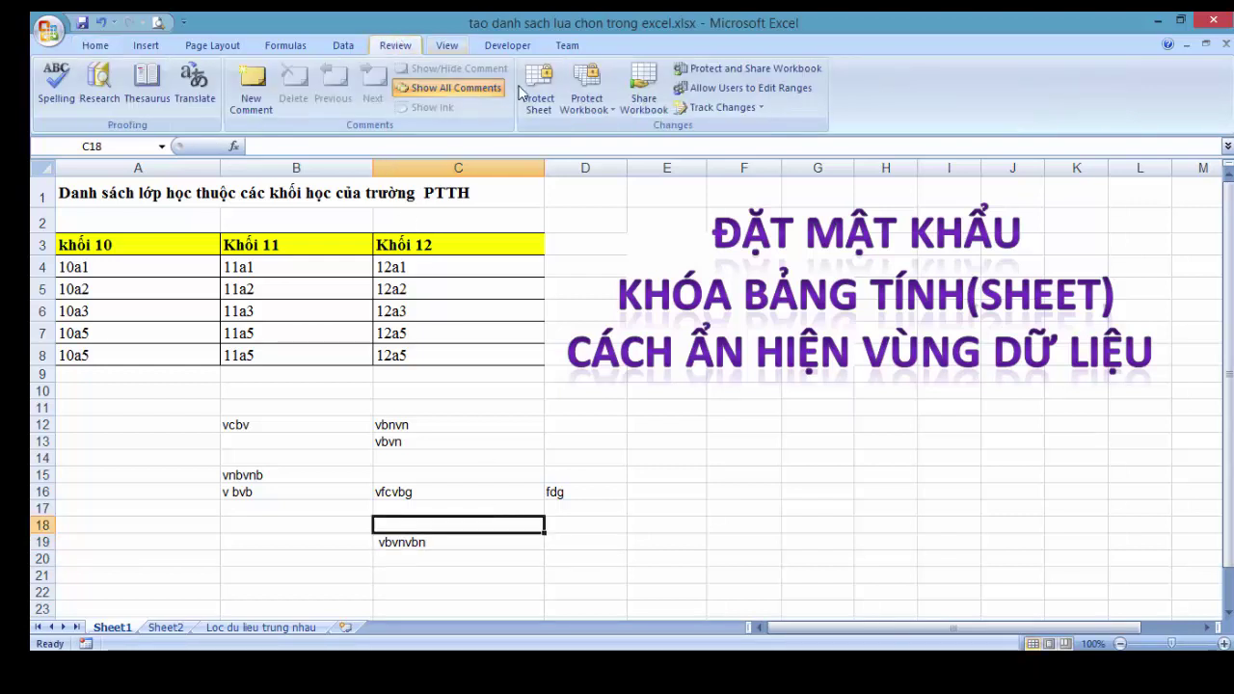
click(538, 88)
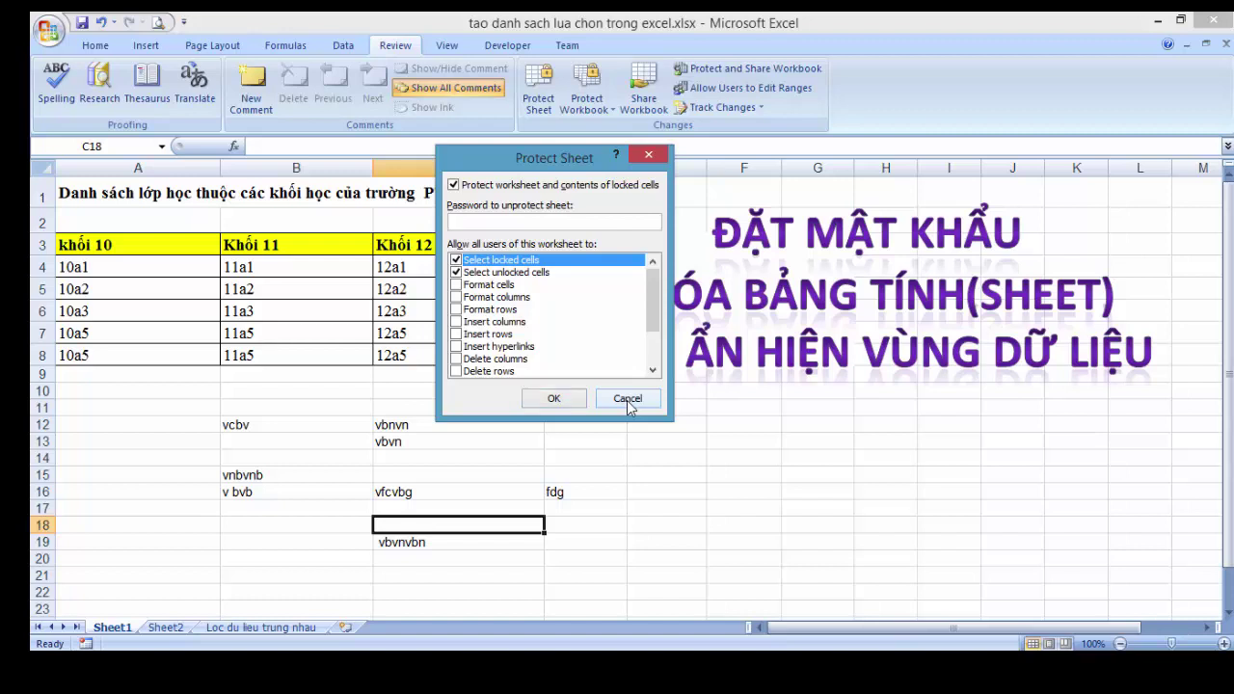
click(628, 399)
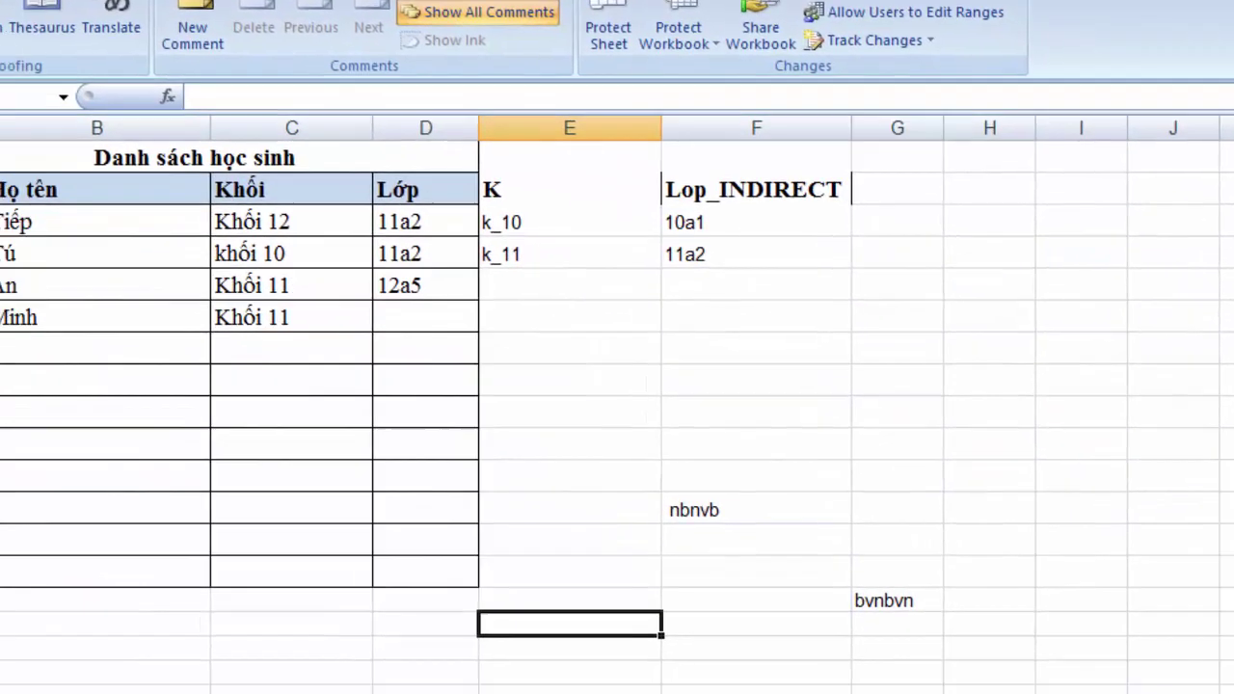
click(164, 679)
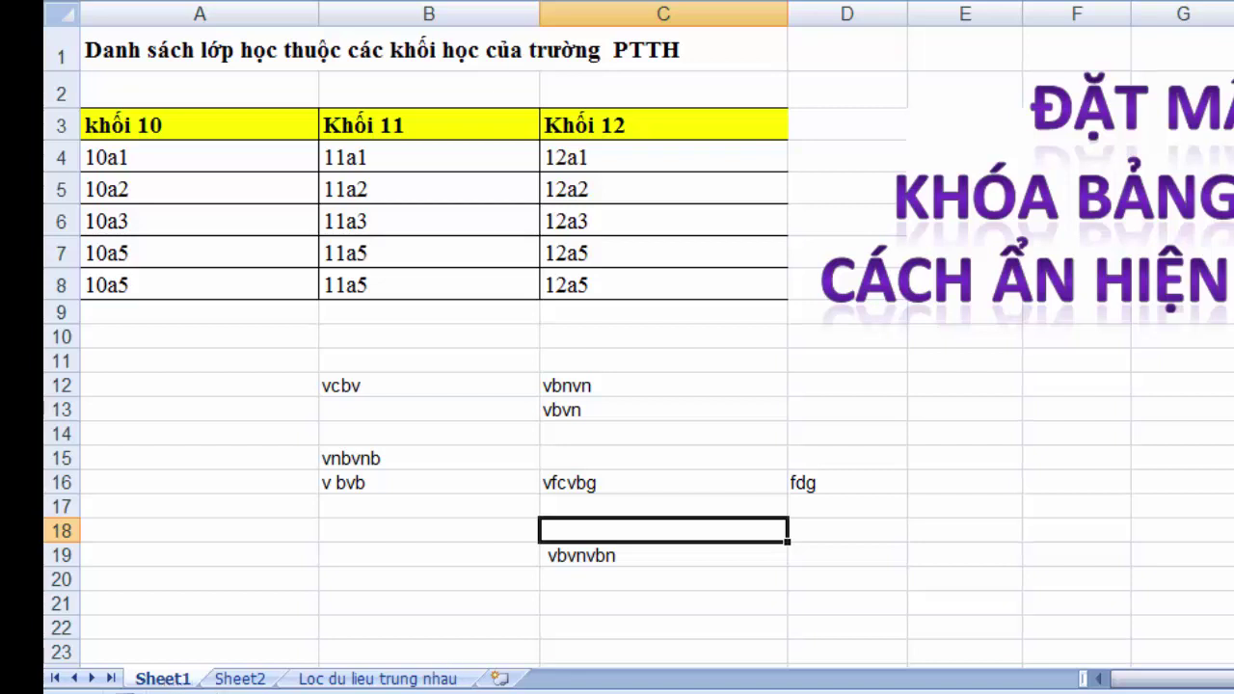
Hide Sheet1, then restore it through the Unhide dialog.
right_click(163, 679)
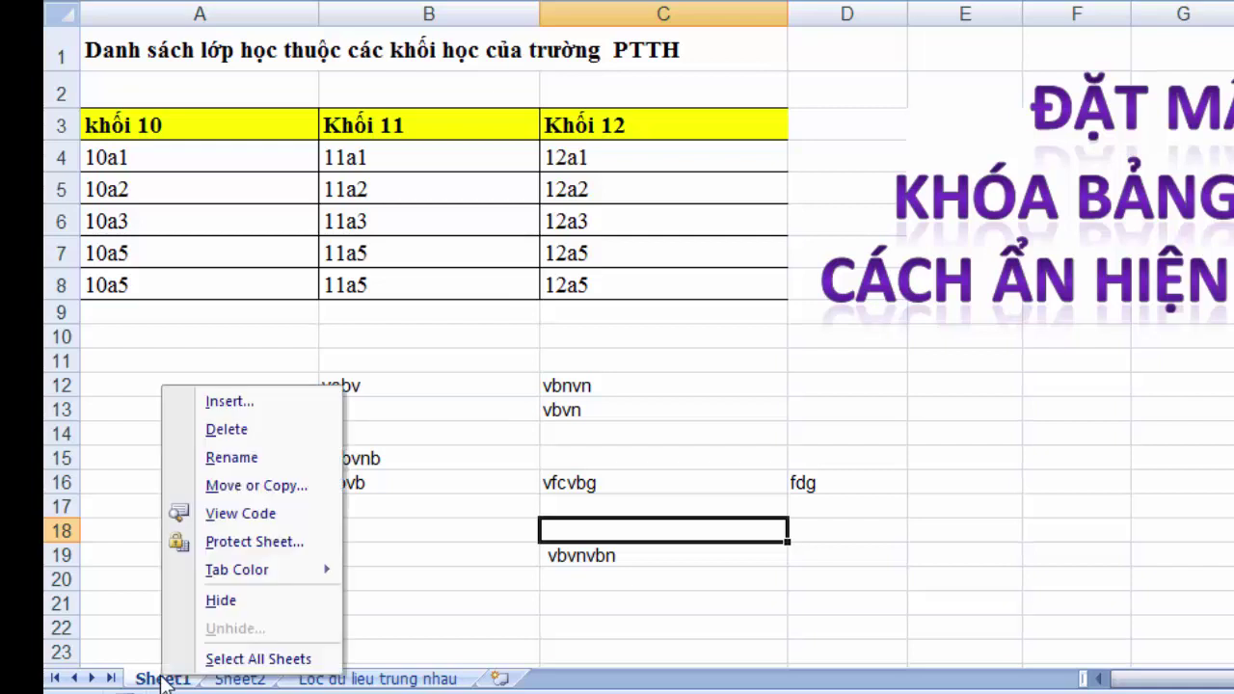
click(222, 603)
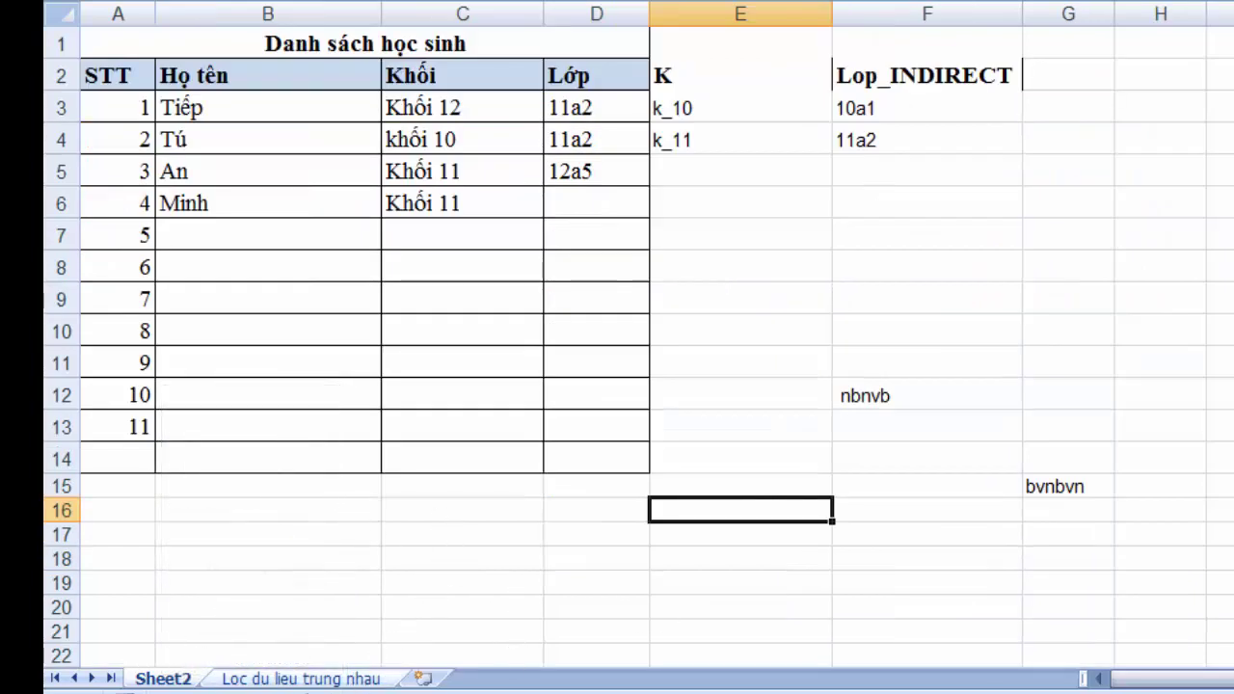
right_click(376, 680)
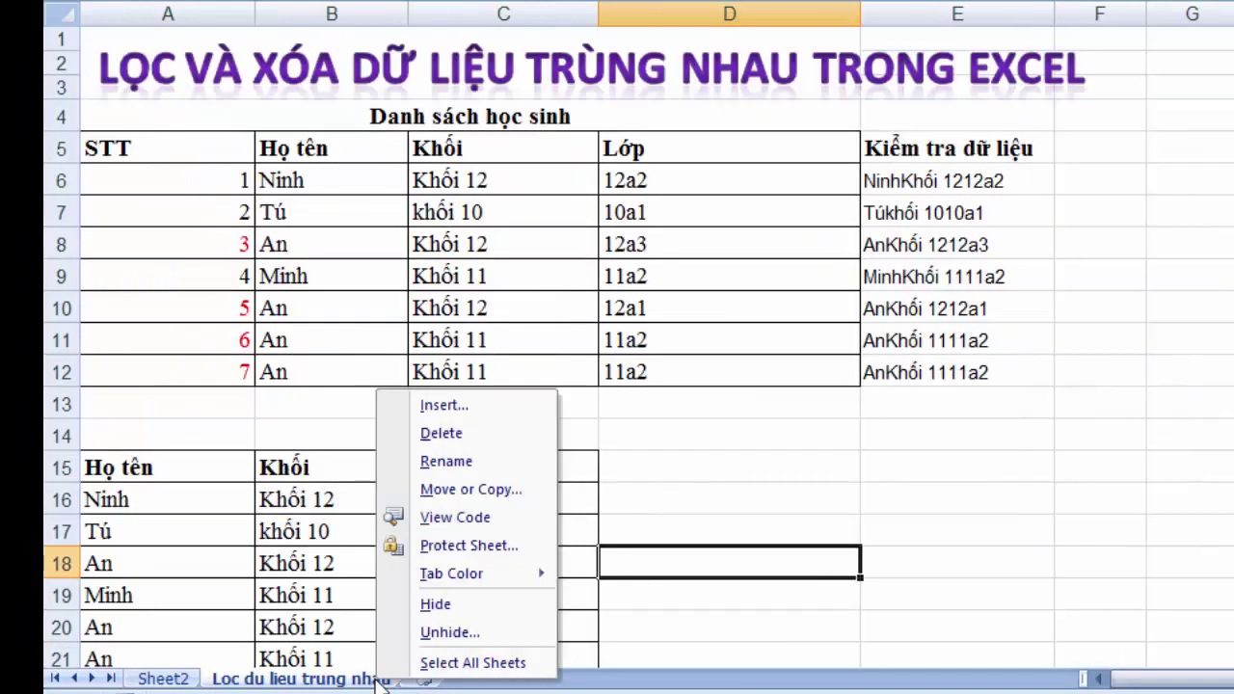
click(439, 635)
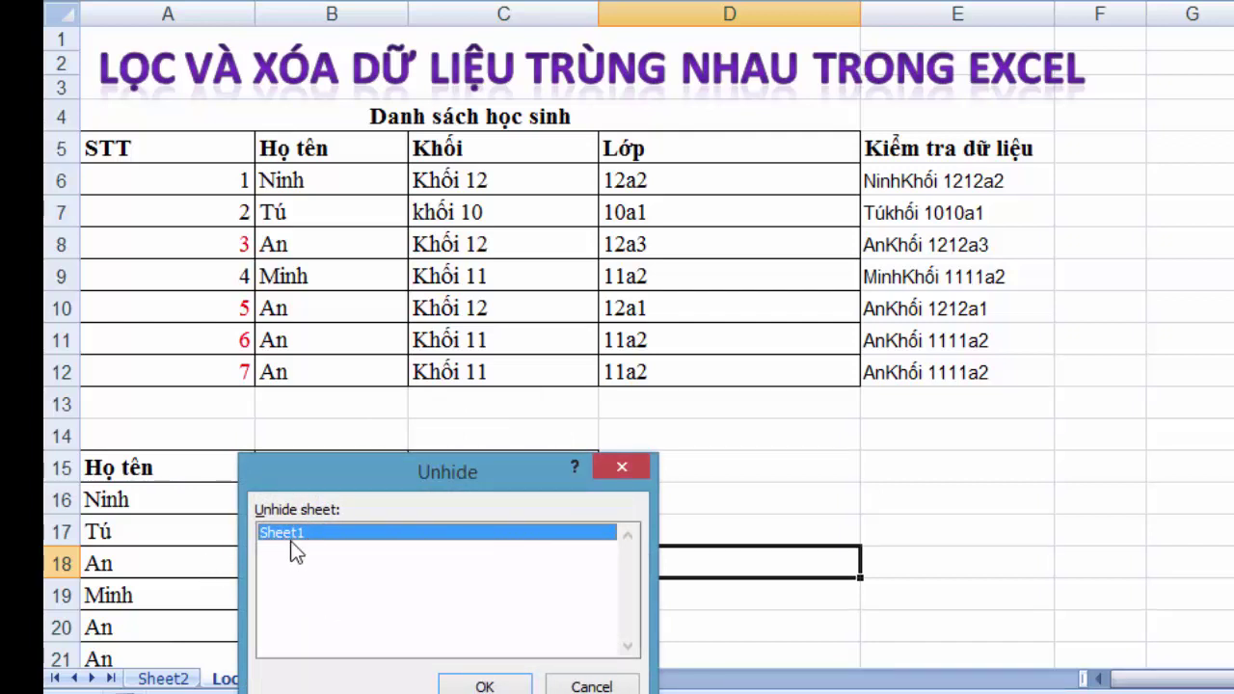
click(469, 682)
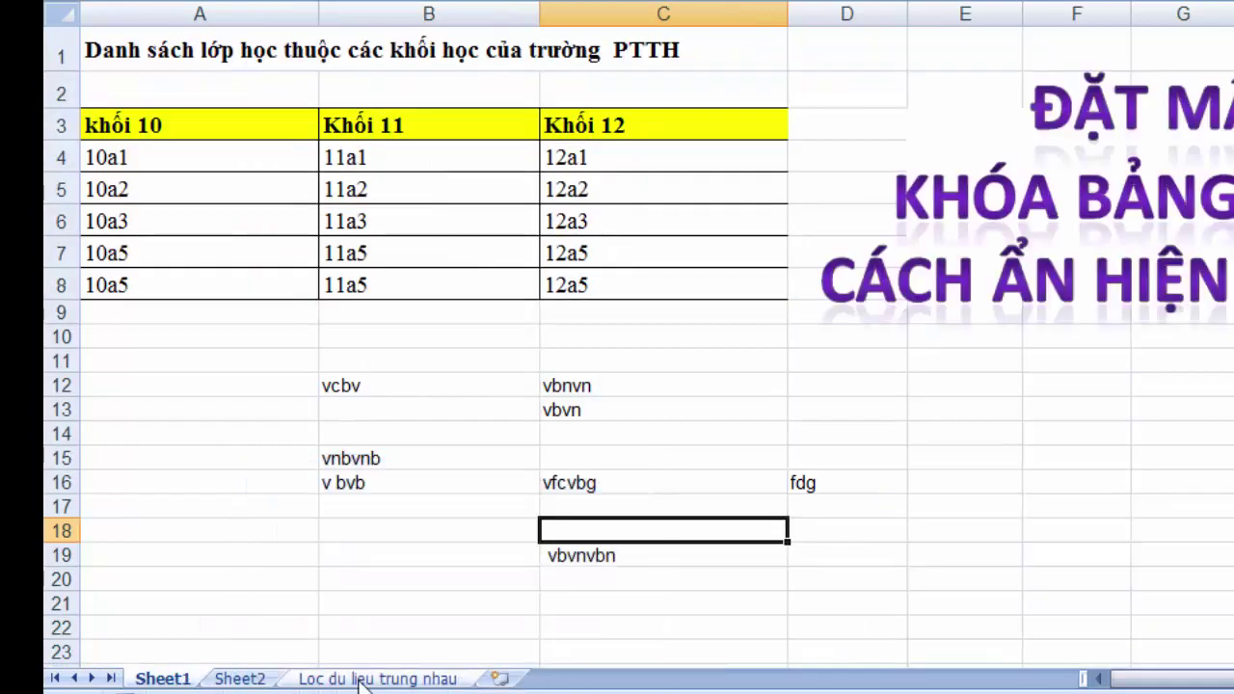
right_click(251, 679)
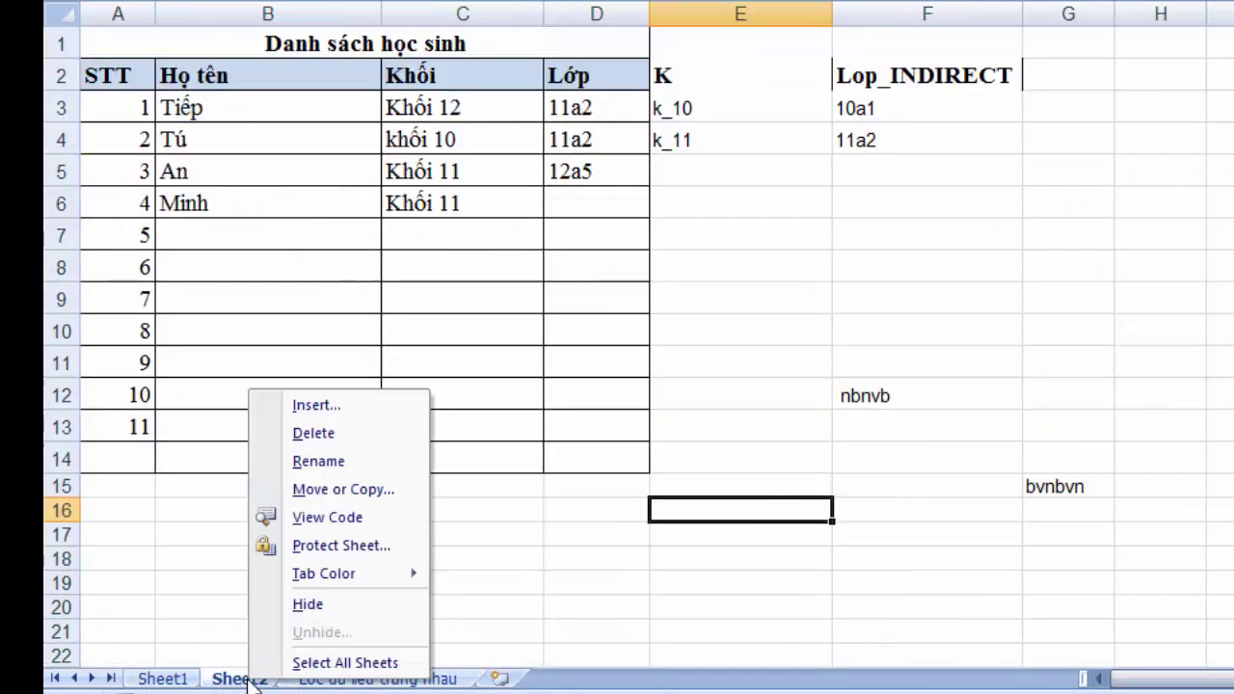
Hide Sheet2 and Sheet1, leaving only the Loc du lieu trung nhau sheet visible.
click(305, 604)
click(160, 679)
right_click(176, 679)
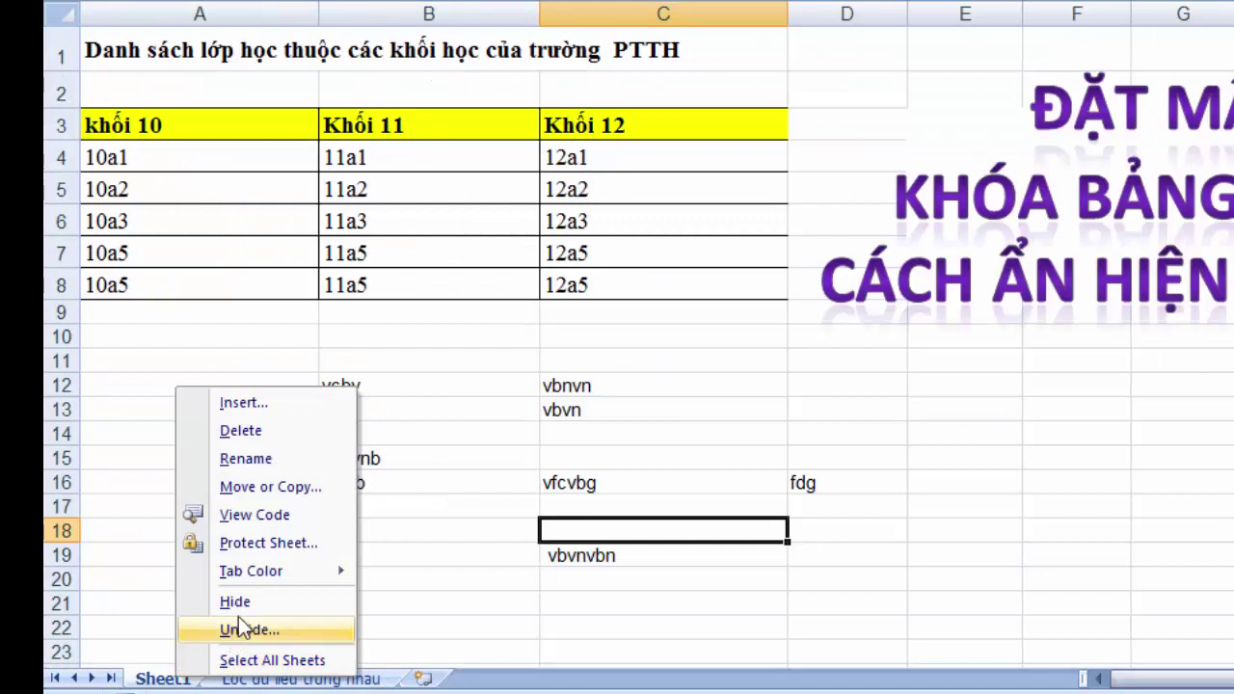
click(235, 602)
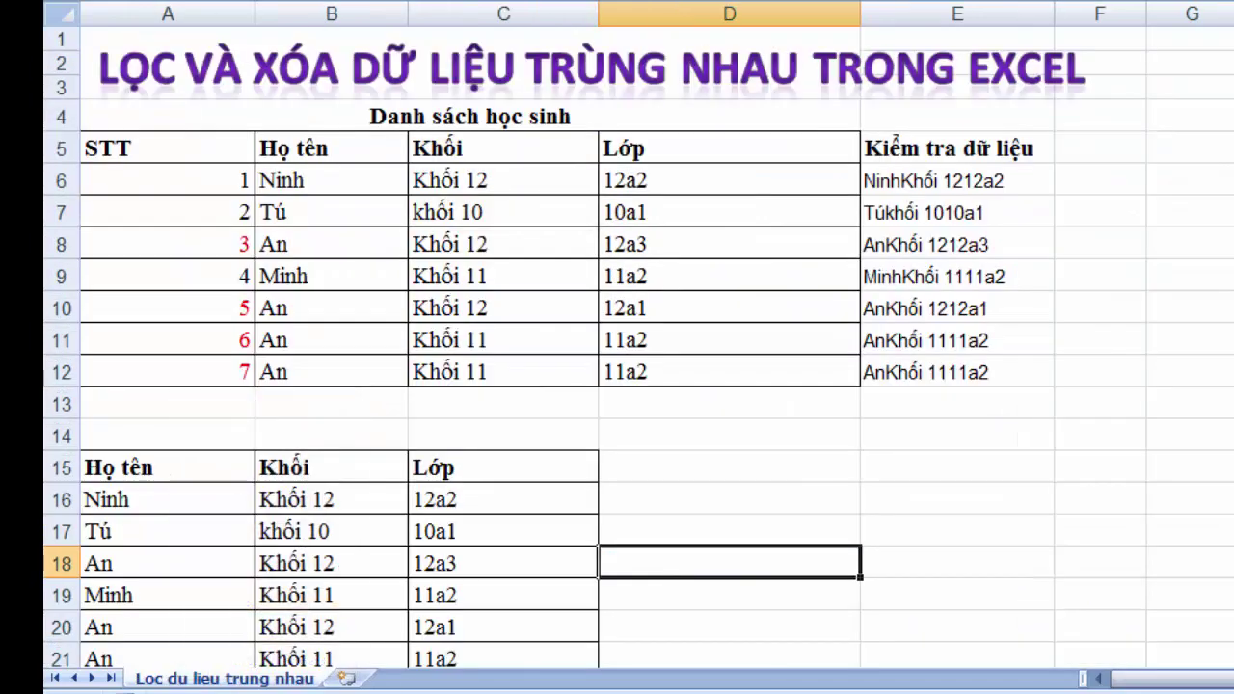
Unhide Sheet1 and then Sheet2 through the Unhide dialog.
right_click(266, 681)
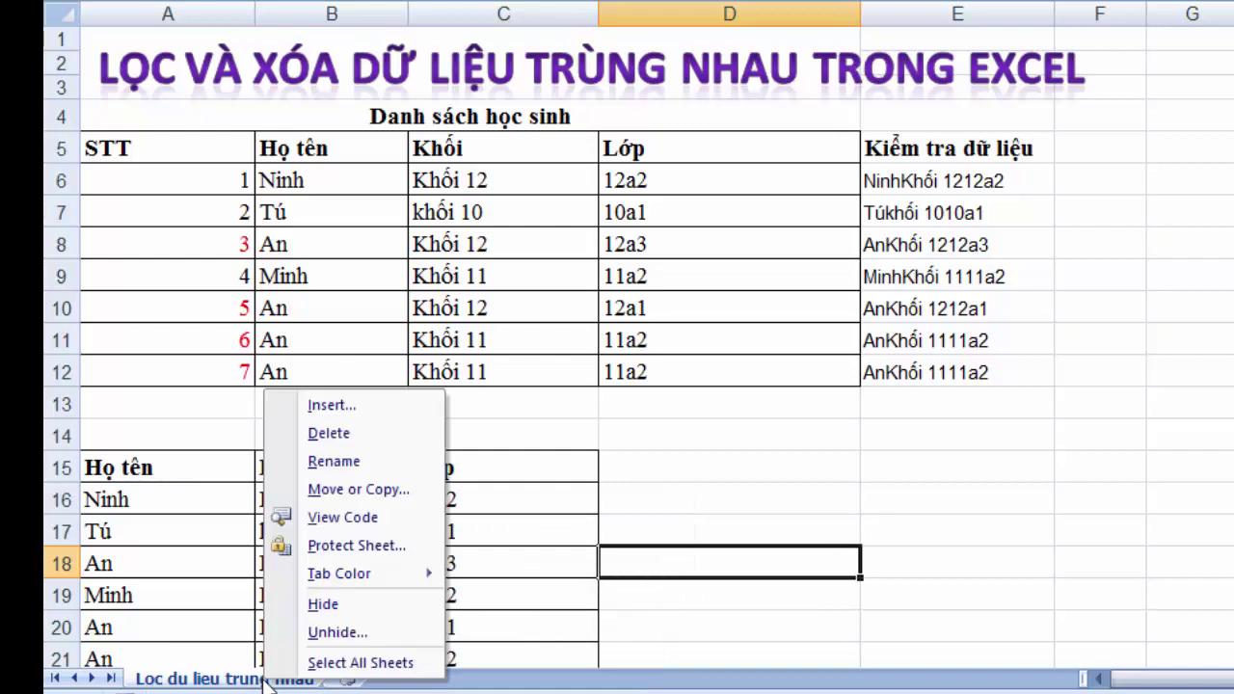
click(328, 633)
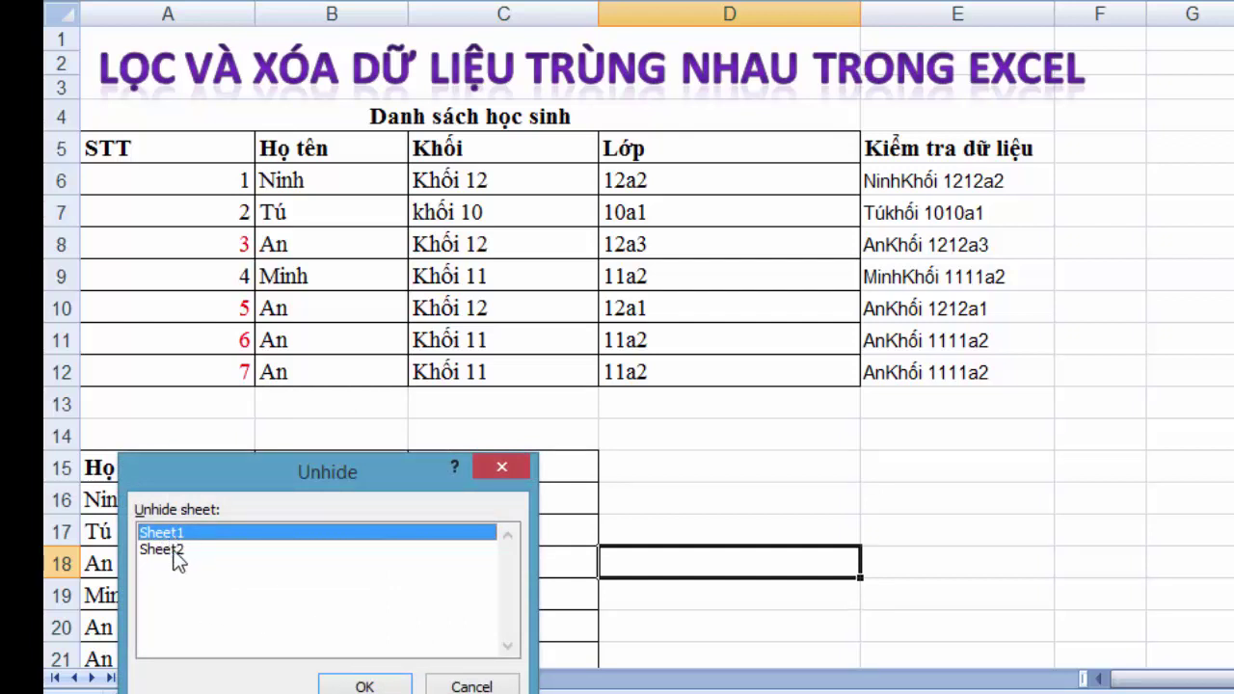
click(172, 551)
click(168, 540)
click(362, 683)
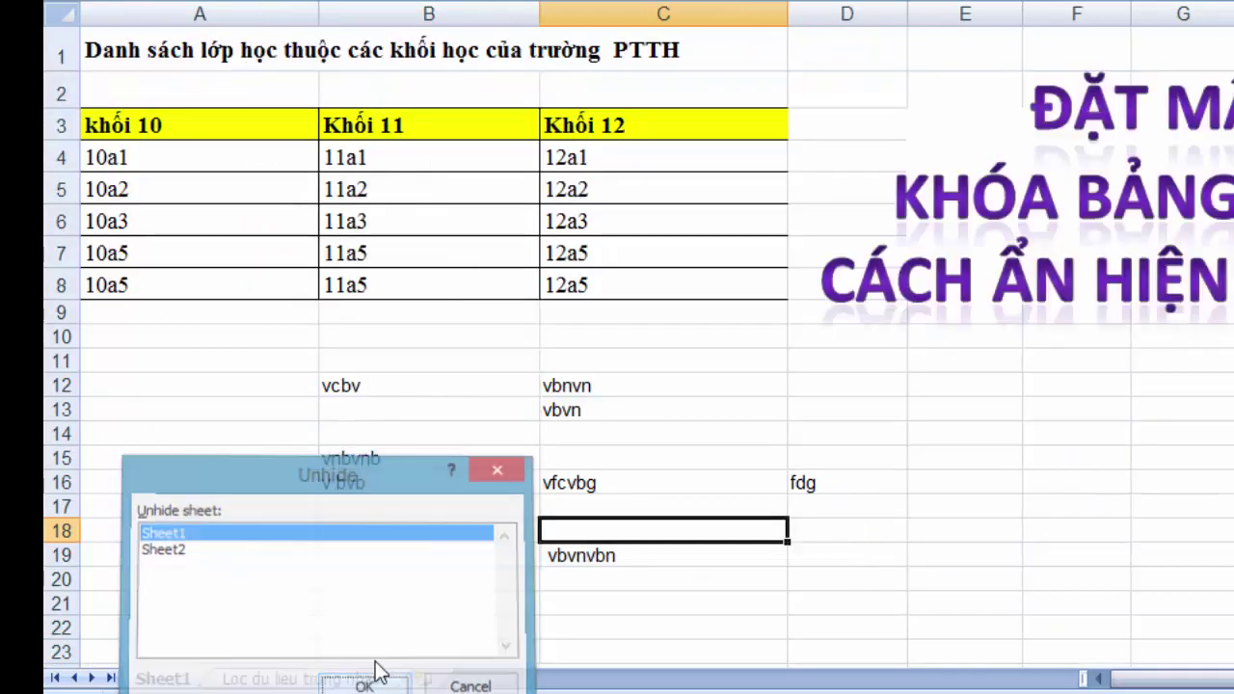
click(349, 680)
right_click(342, 680)
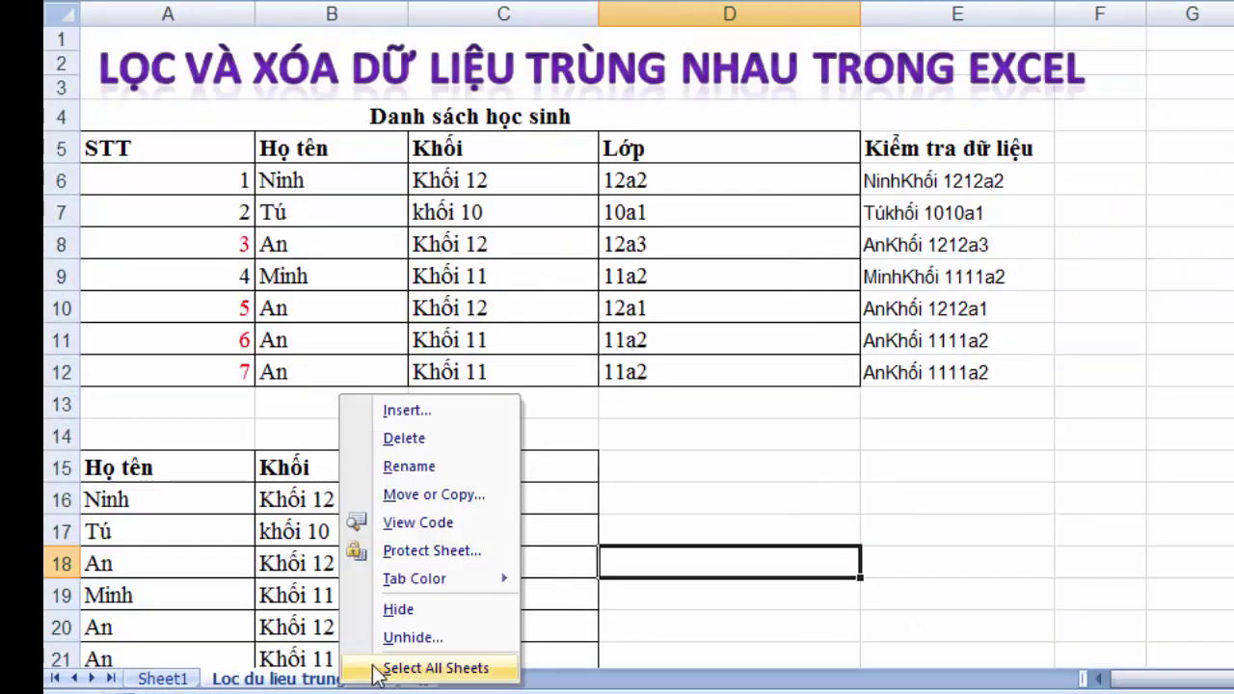
click(400, 641)
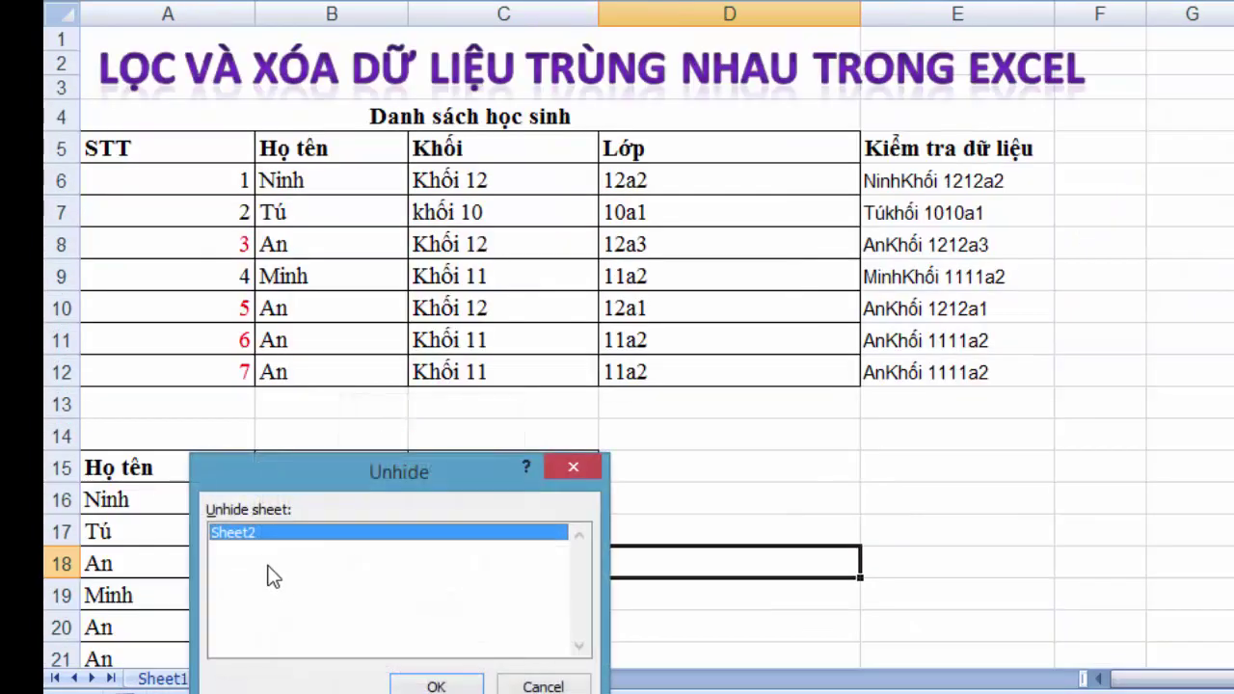
click(436, 687)
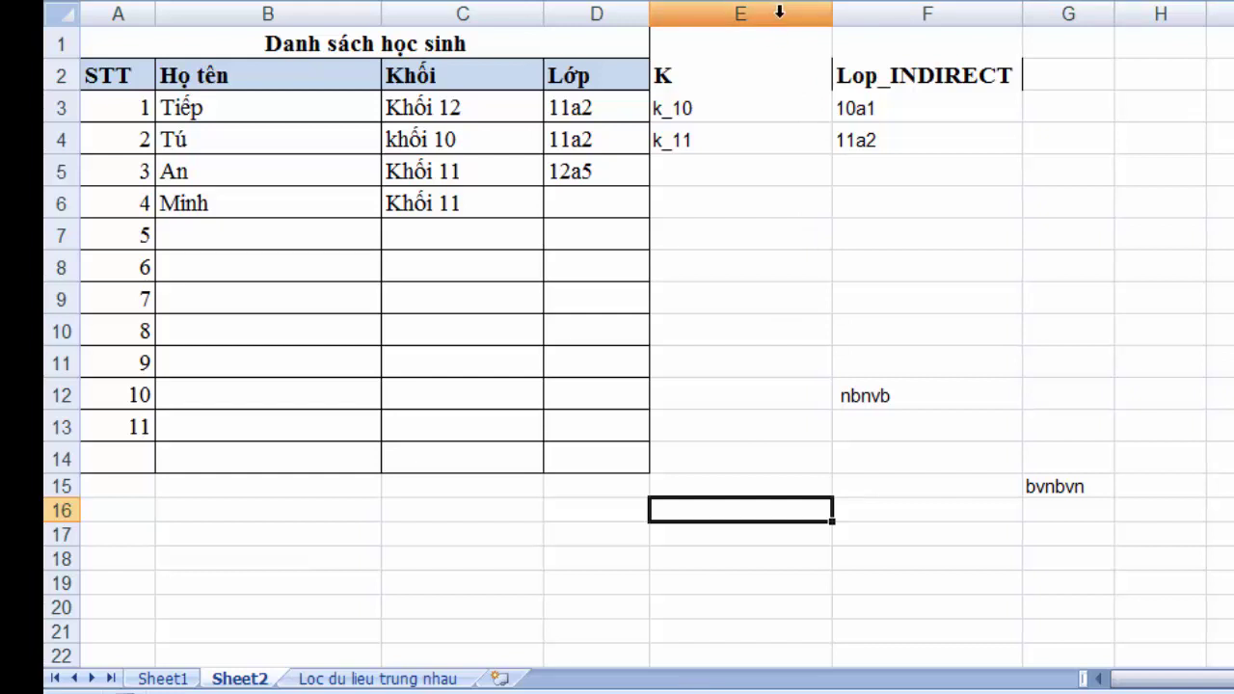
click(778, 14)
right_click(779, 11)
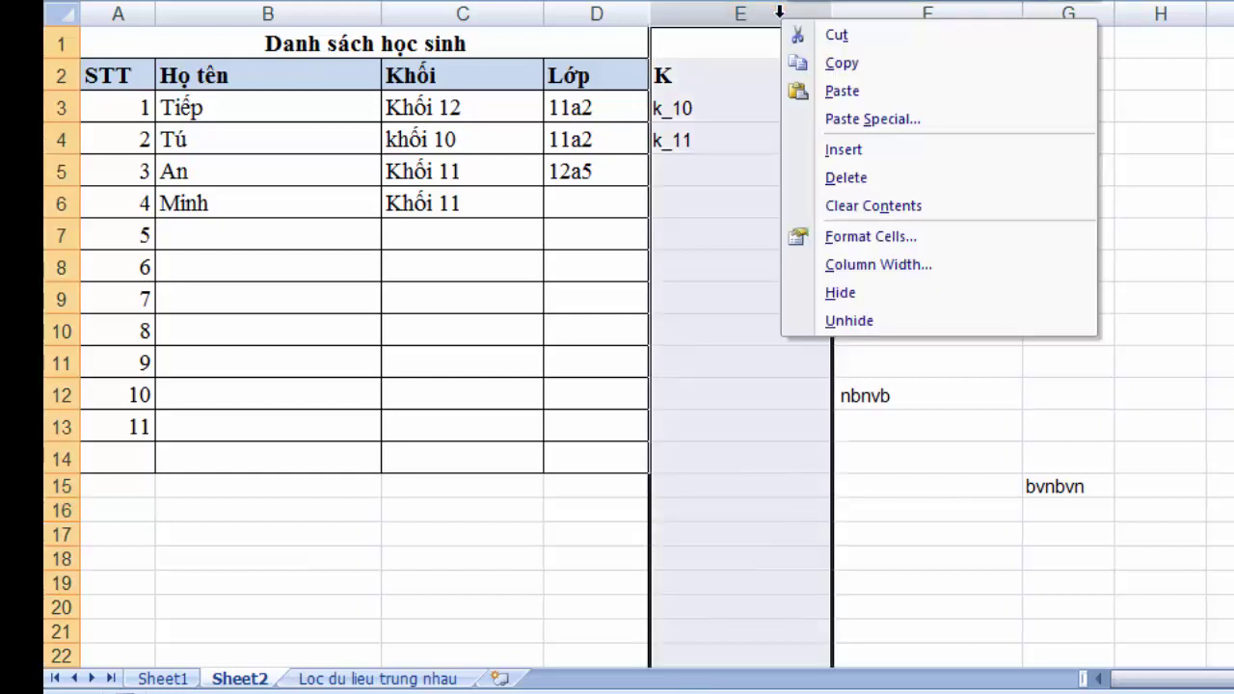
click(851, 293)
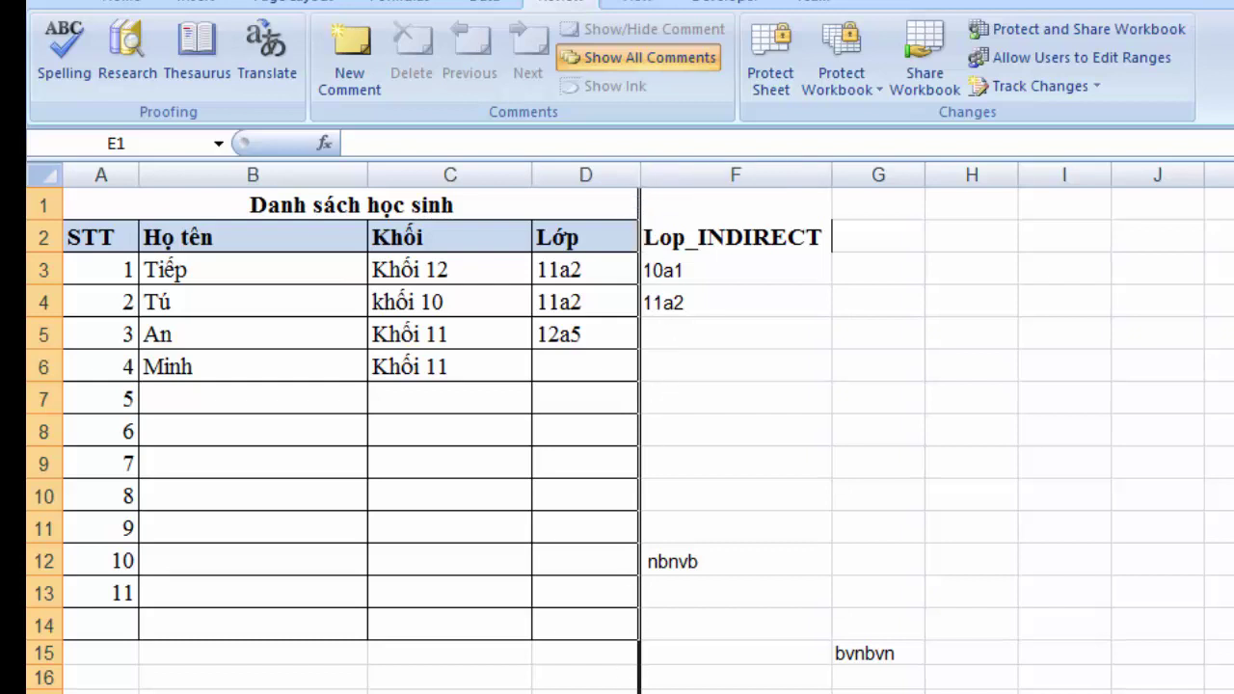
click(699, 205)
click(625, 173)
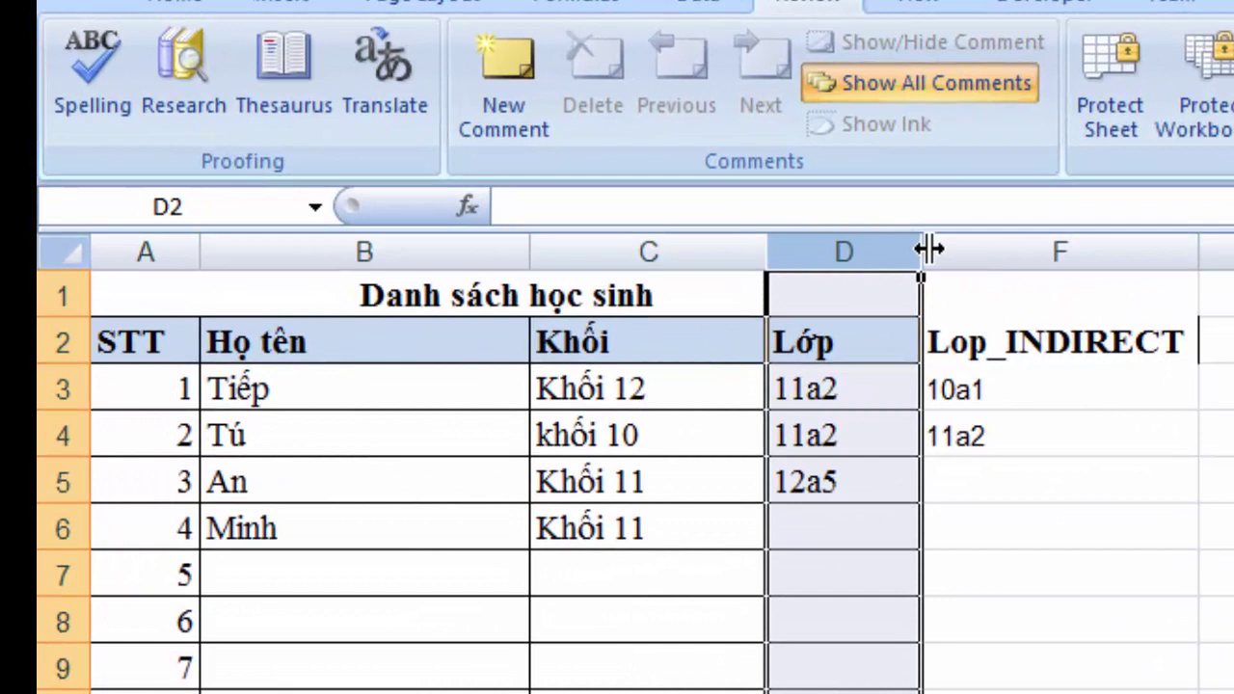
click(1127, 405)
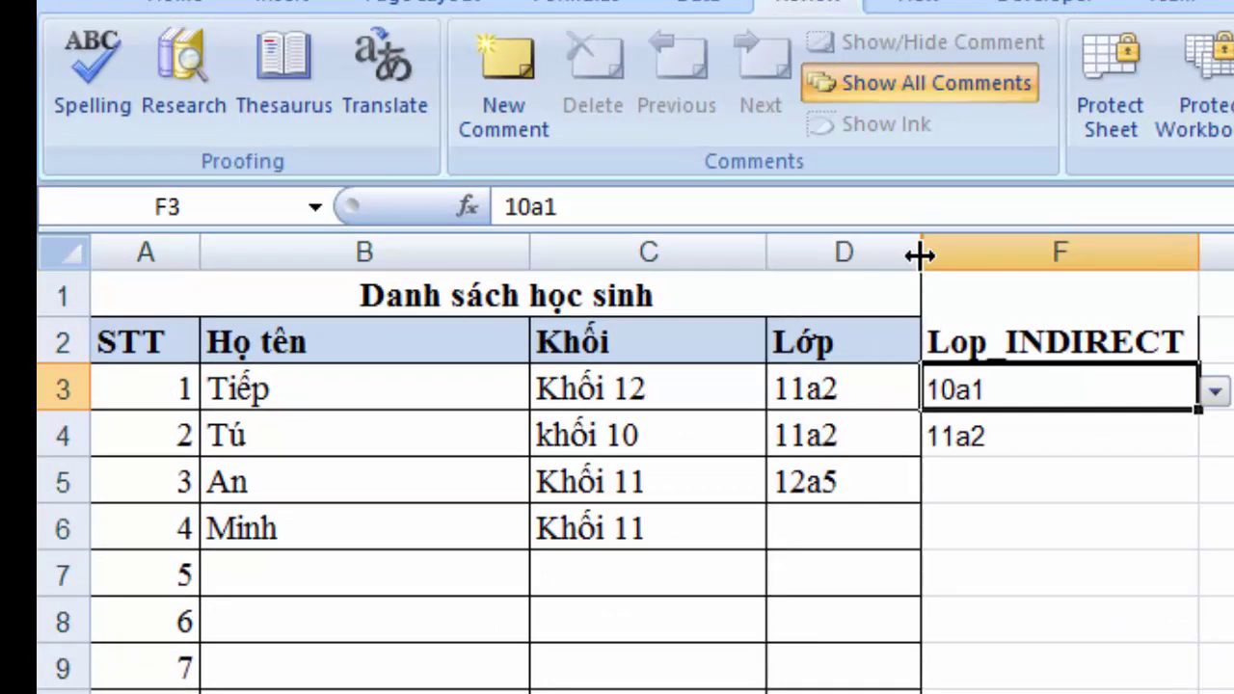
click(1044, 618)
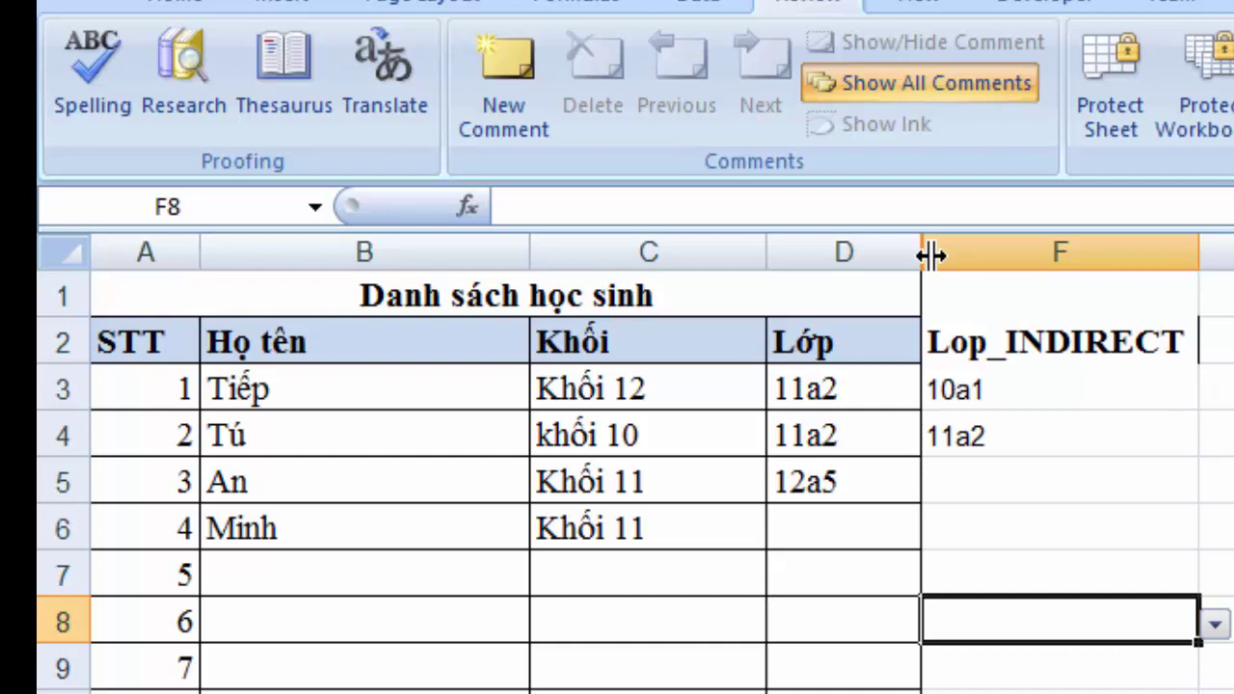
double_click(931, 254)
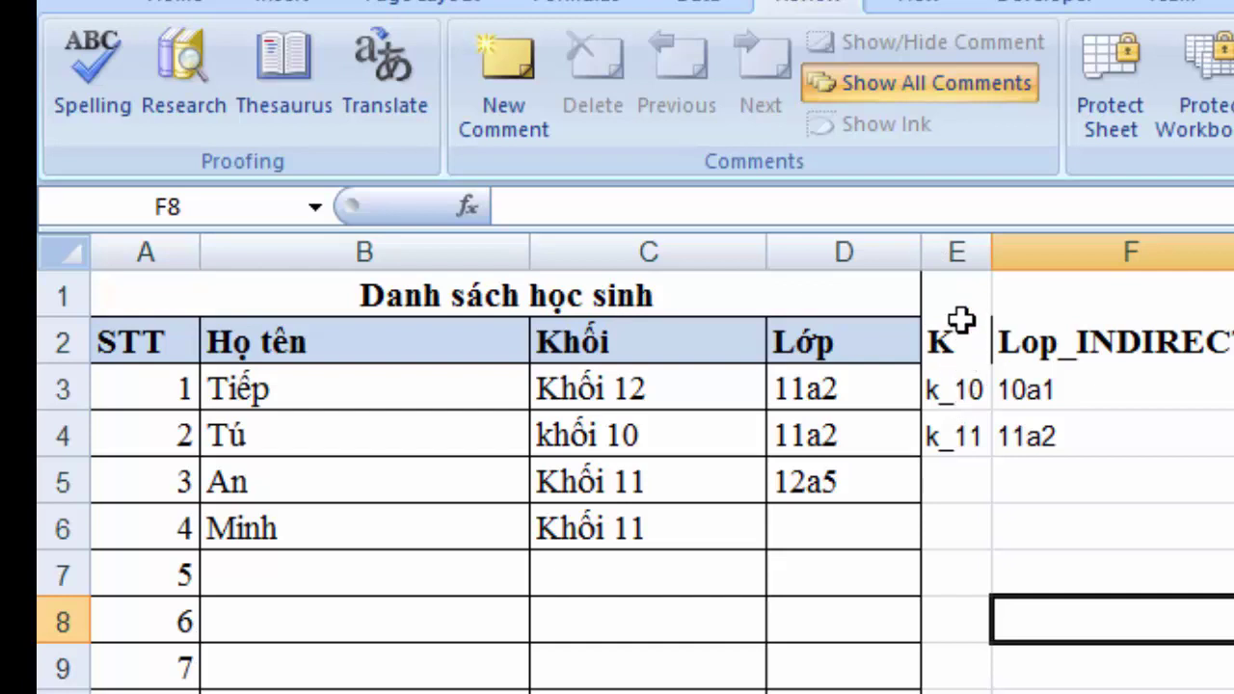
click(961, 248)
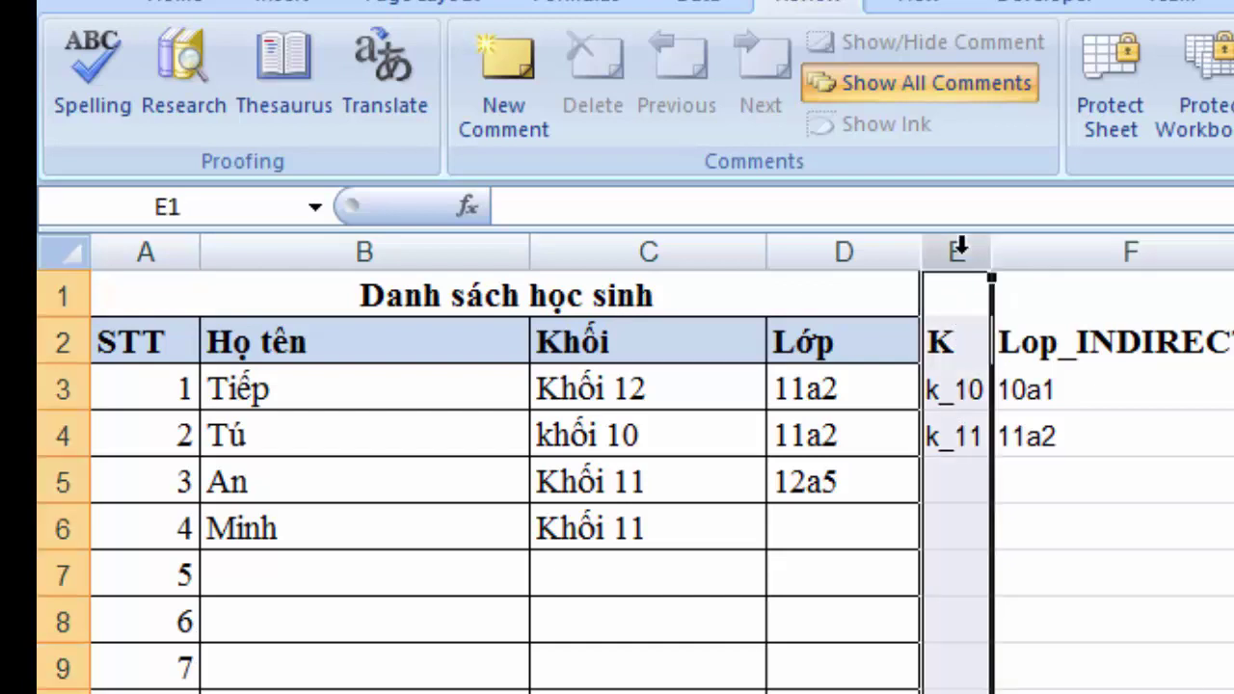
right_click(960, 251)
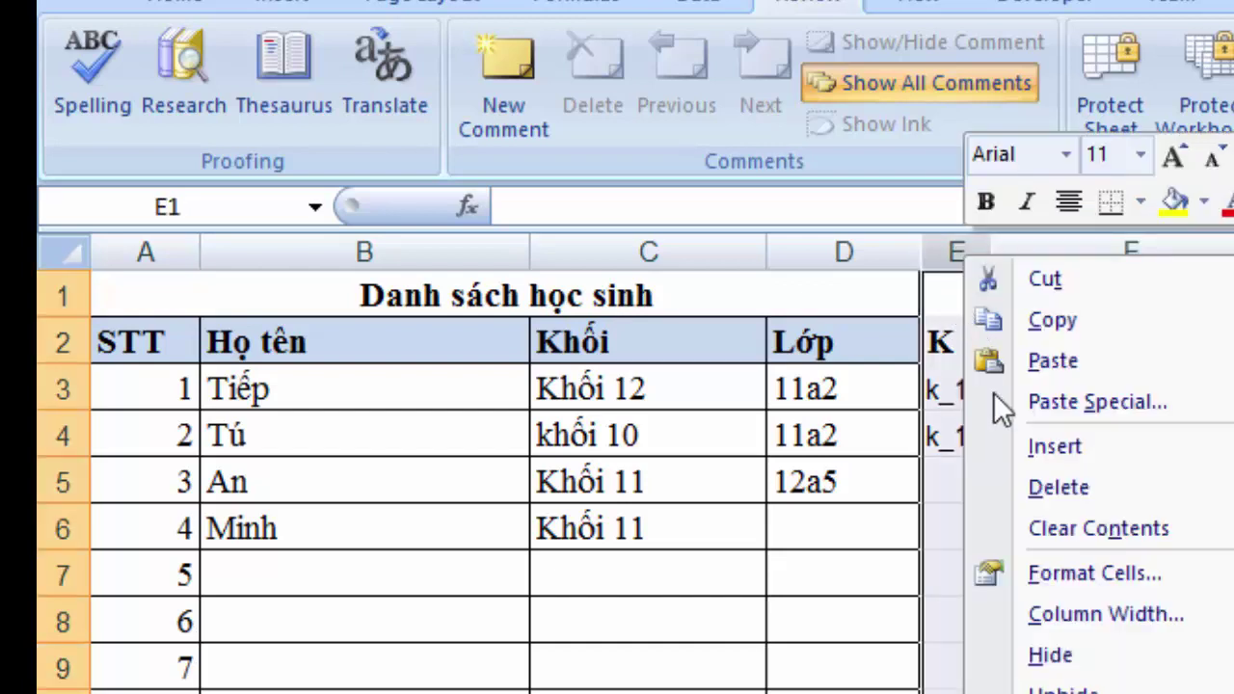
click(1070, 657)
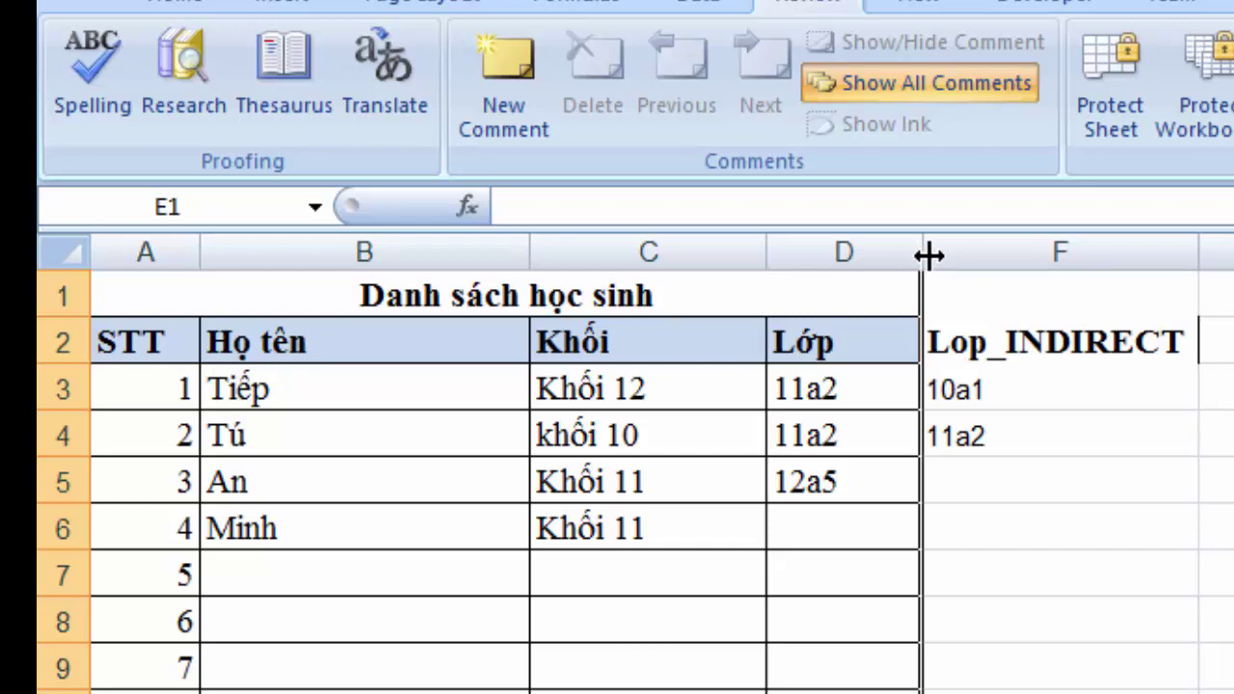
right_click(929, 254)
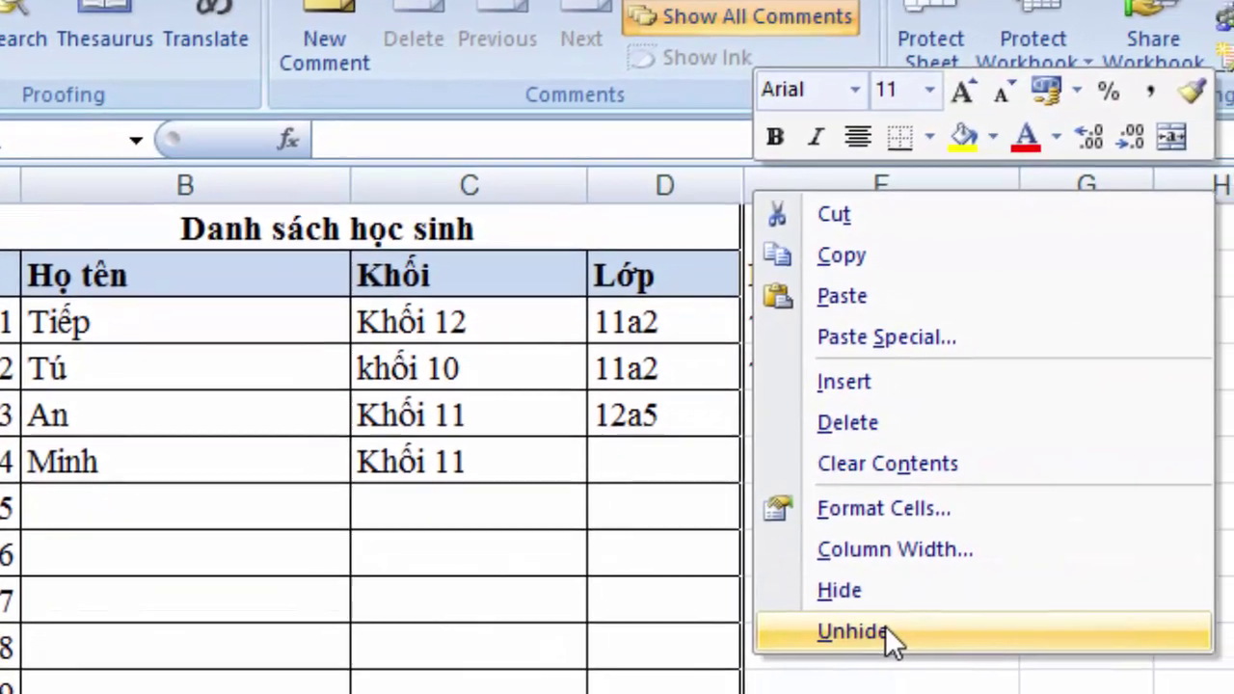
click(854, 632)
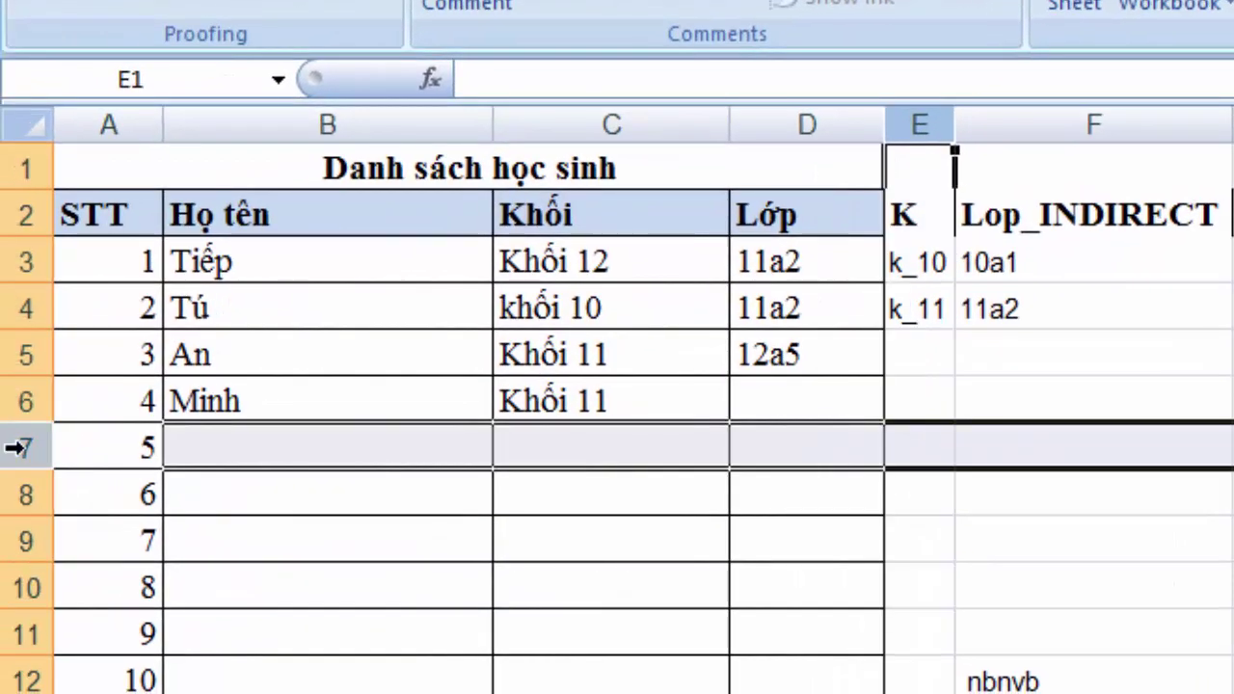
click(16, 447)
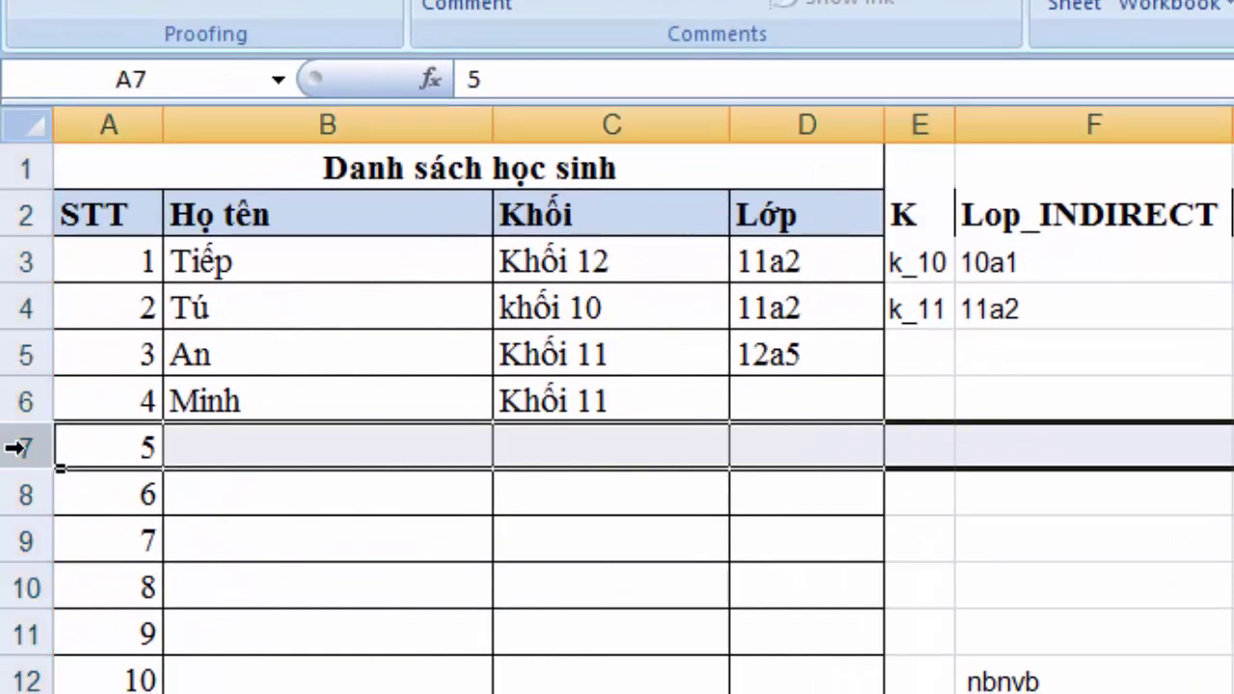
right_click(17, 448)
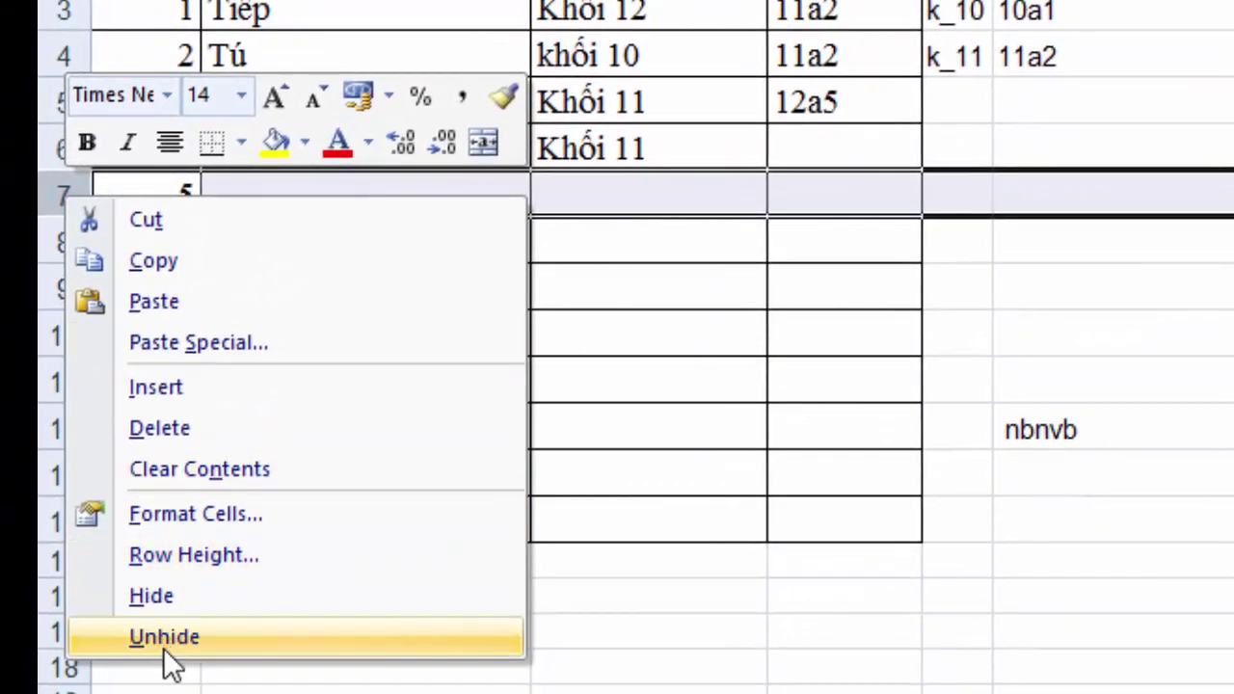
click(159, 595)
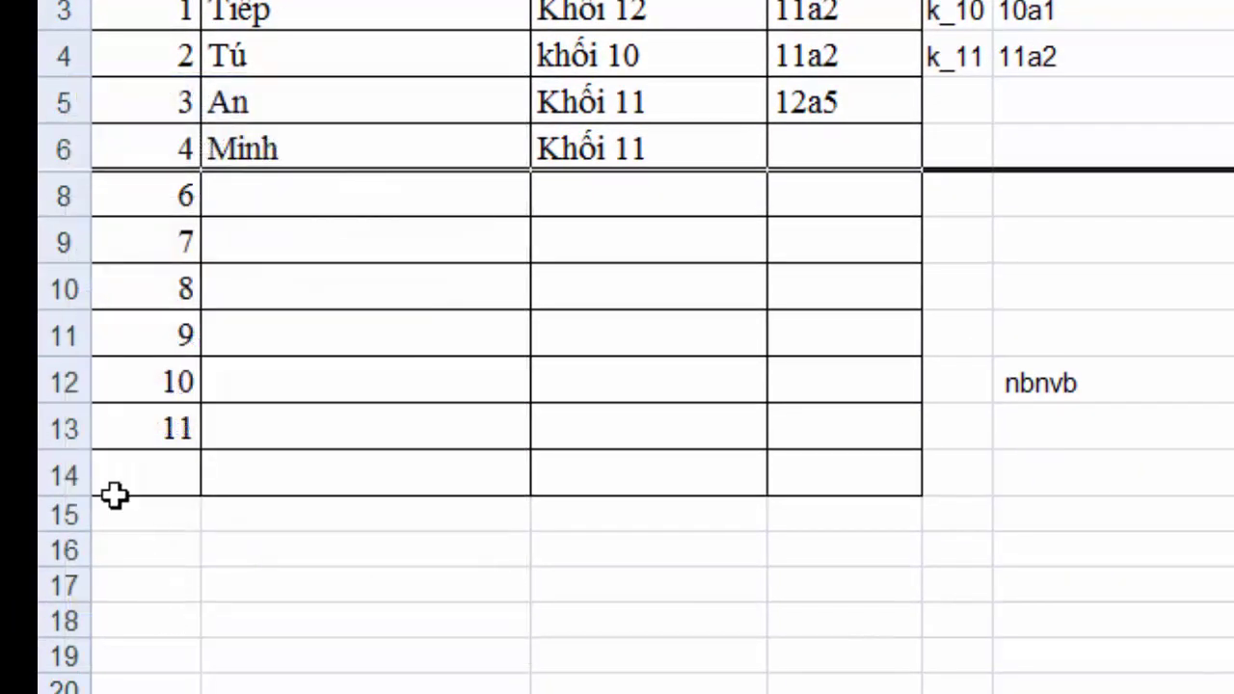
double_click(75, 178)
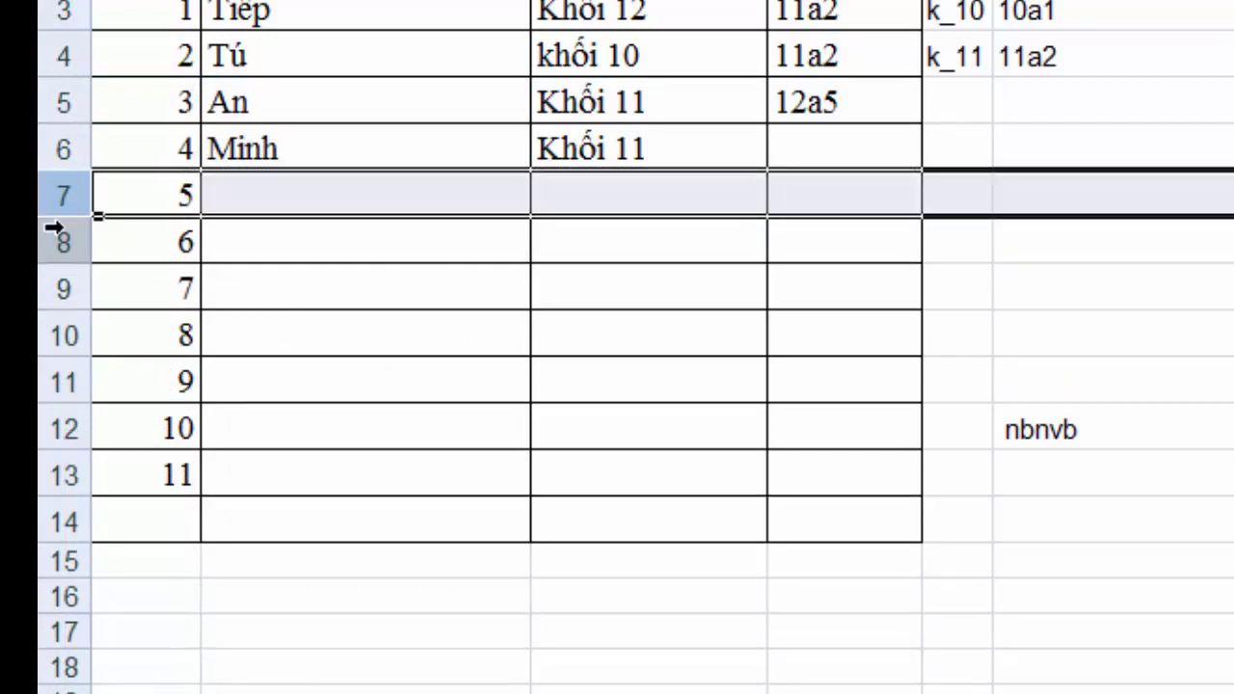